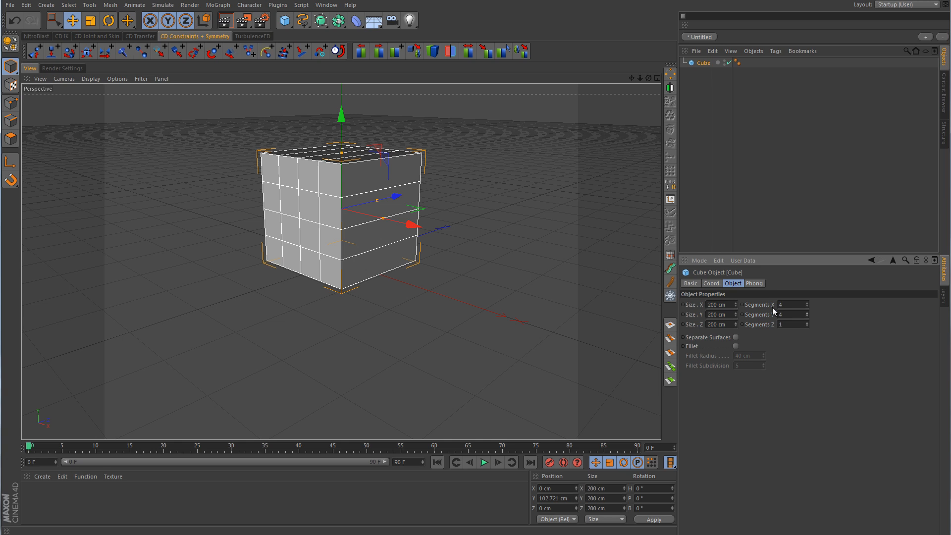
Set the cube's Z segments to 4.
{"action": "left_click", "coordinate": [807, 323]}
{"action": "left_click", "coordinate": [807, 323]}
{"action": "left_click", "coordinate": [807, 322]}
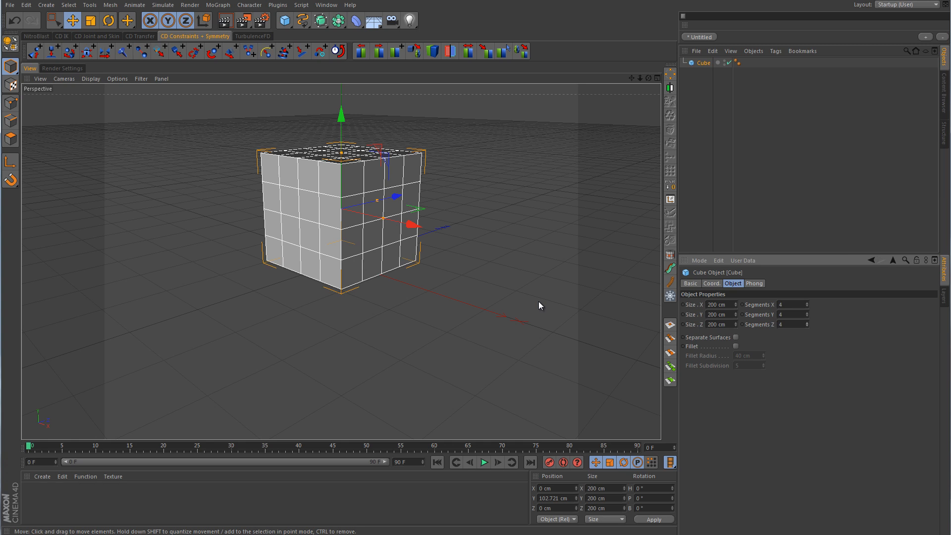
{"action": "middle_click_drag", "start_coordinate": [492, 175], "coordinate": [500, 218], "text": "alt"}
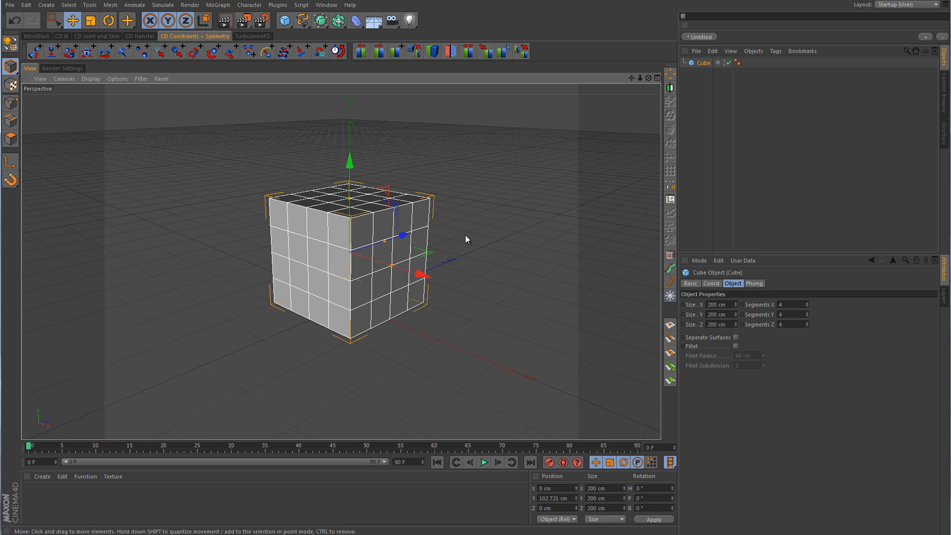
Add a HyperNURBS object and make the cube its child.
{"action": "left_click_drag", "start_coordinate": [321, 21], "coordinate": [364, 37]}
{"action": "left_click", "coordinate": [705, 74]}
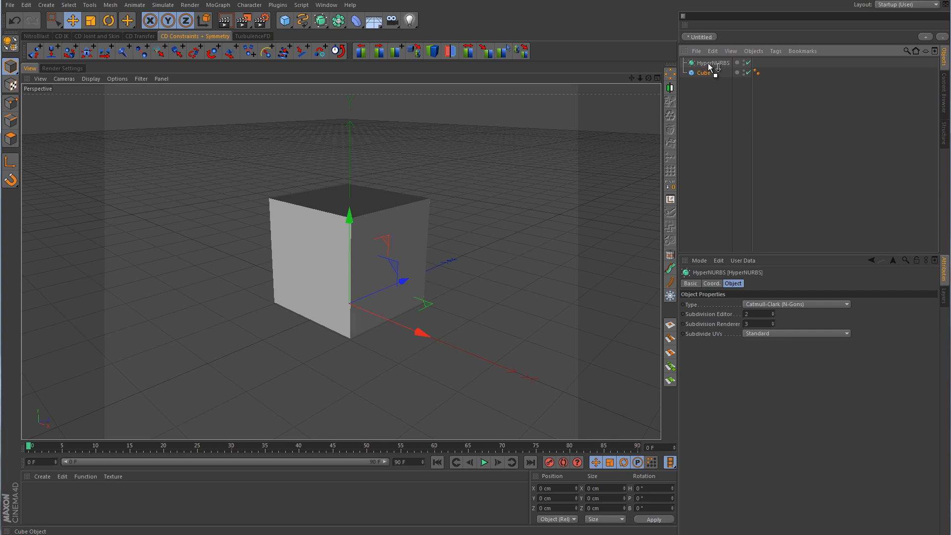
{"action": "left_click_drag", "start_coordinate": [709, 64], "coordinate": [709, 64]}
{"action": "left_click", "coordinate": [810, 127]}
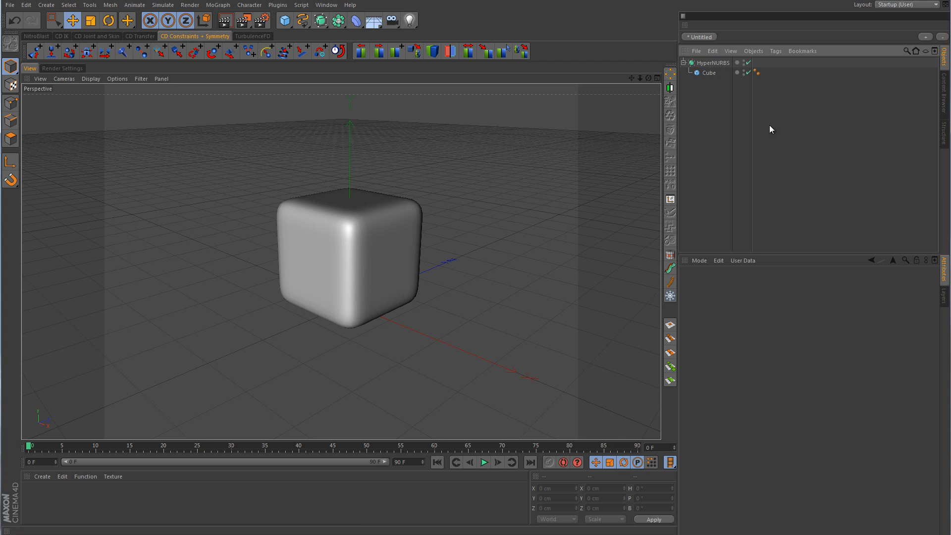
Make the cube editable in point mode and activate Rectangle Selection with Only Select Visible Elements turned off.
{"action": "left_click", "coordinate": [709, 73]}
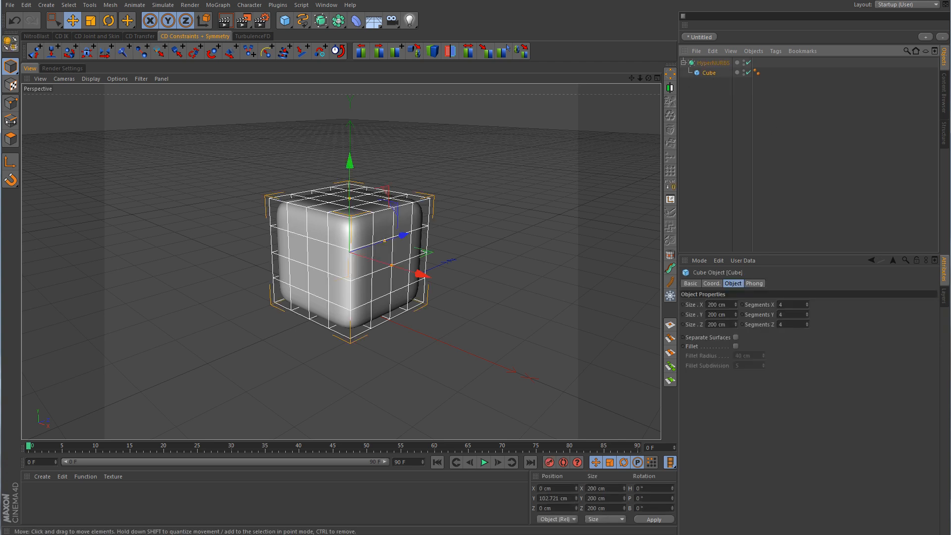
{"action": "left_click", "coordinate": [10, 44]}
{"action": "left_click", "coordinate": [11, 104]}
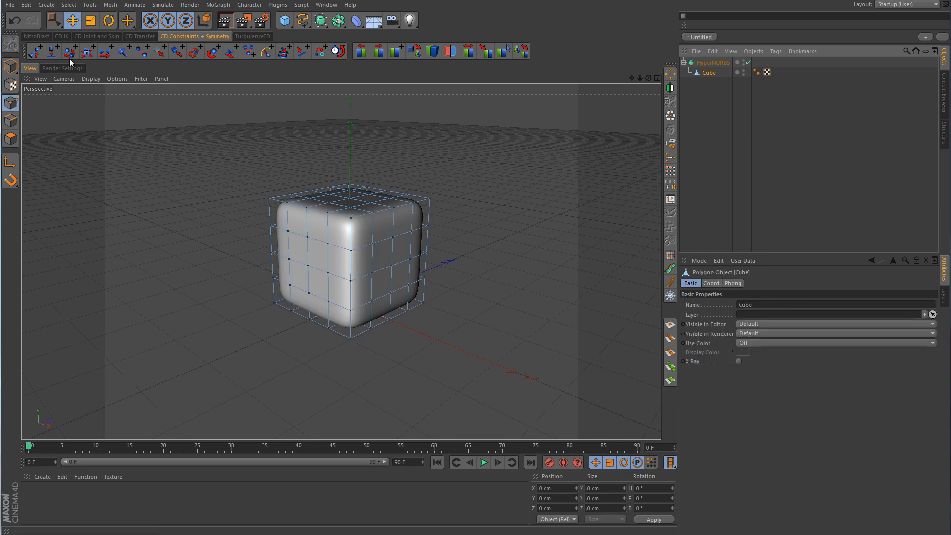
{"action": "left_click", "coordinate": [53, 19]}
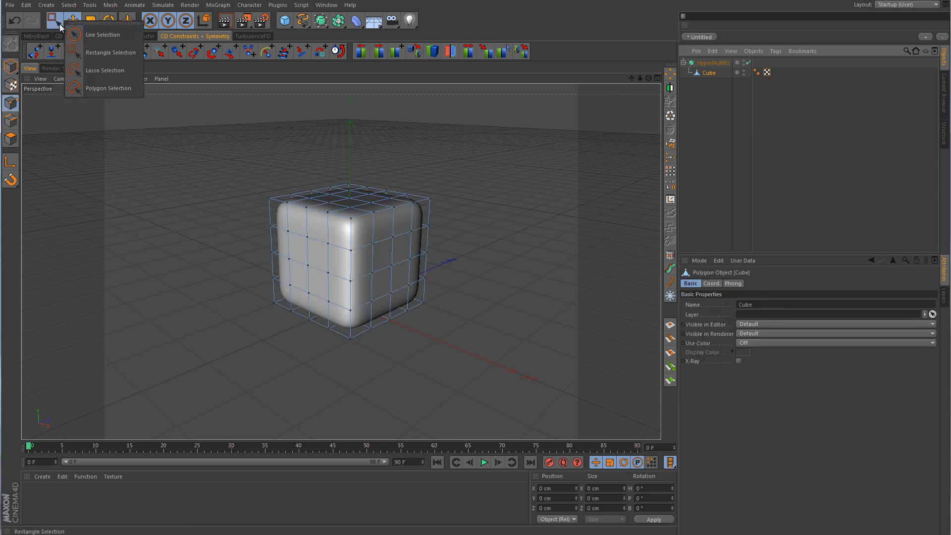
{"action": "left_click", "coordinate": [98, 51]}
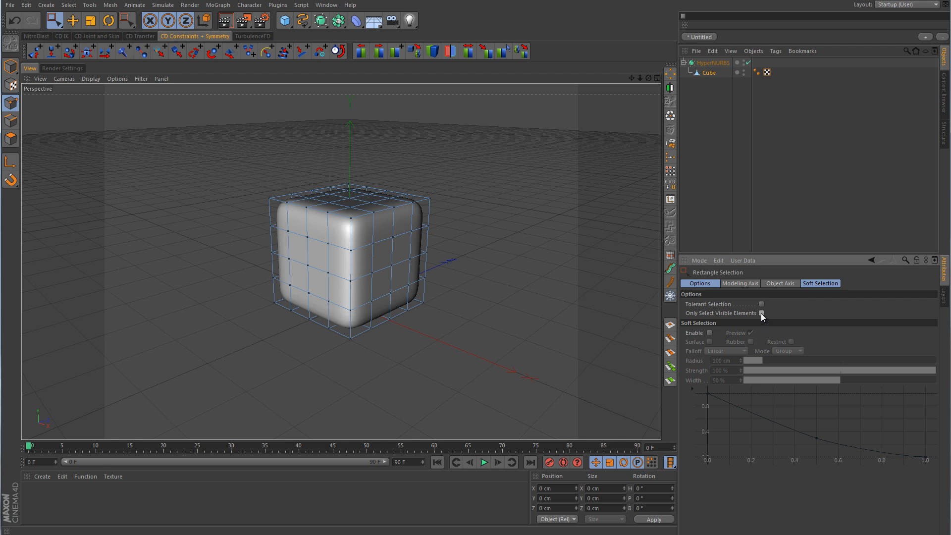
In the top view, select the two inner horizontal point rows and scale them along Z to about 177 cm.
{"action": "middle_click", "coordinate": [506, 280]}
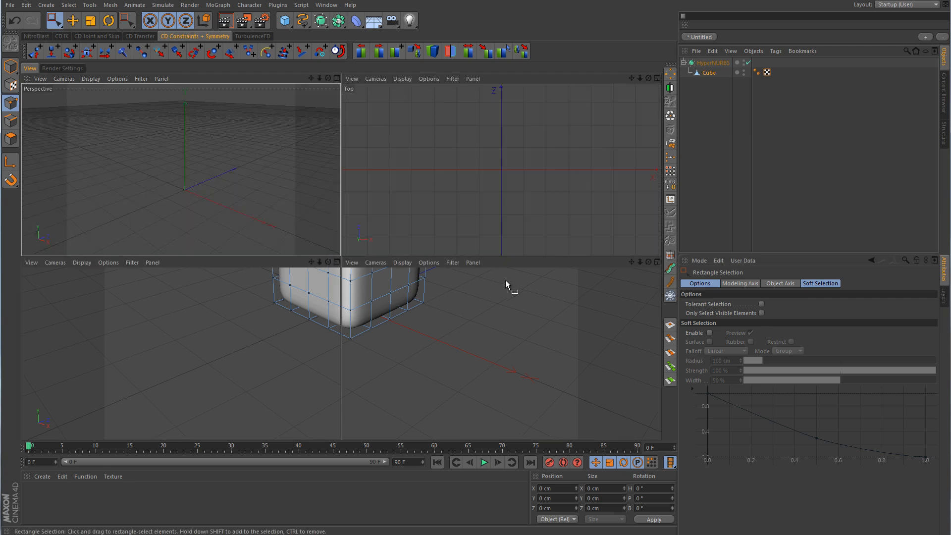
{"action": "middle_click", "coordinate": [504, 233]}
{"action": "left_click_drag", "start_coordinate": [270, 272], "coordinate": [427, 298]}
{"action": "left_click_drag", "start_coordinate": [270, 229], "coordinate": [406, 248]}
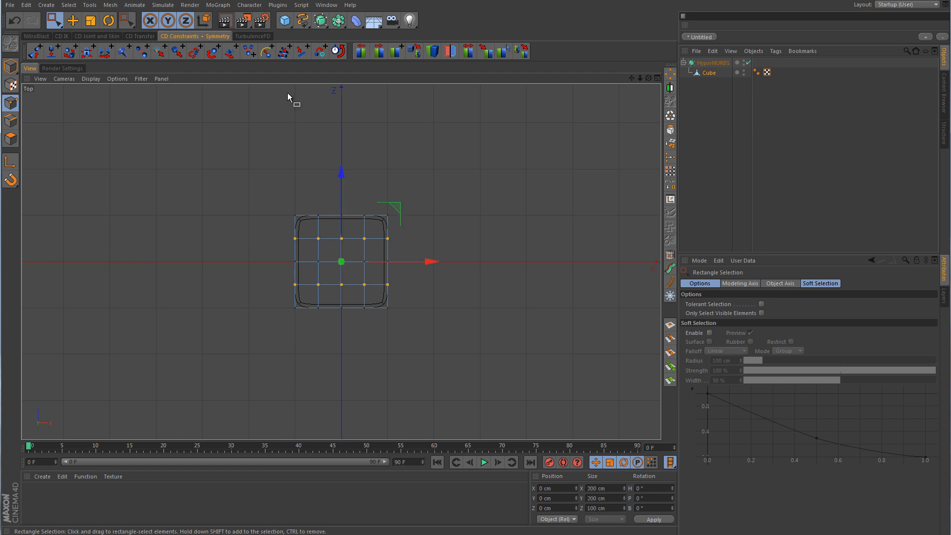
{"action": "left_click", "coordinate": [90, 20]}
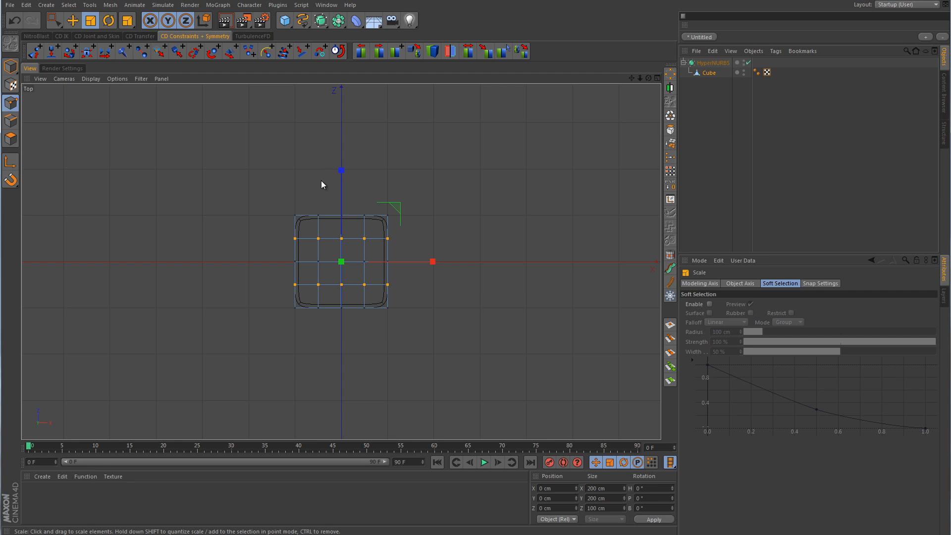
{"action": "right_click_drag", "start_coordinate": [322, 181], "coordinate": [395, 188], "text": "alt"}
{"action": "middle_click_drag", "start_coordinate": [387, 196], "coordinate": [384, 144], "text": "alt"}
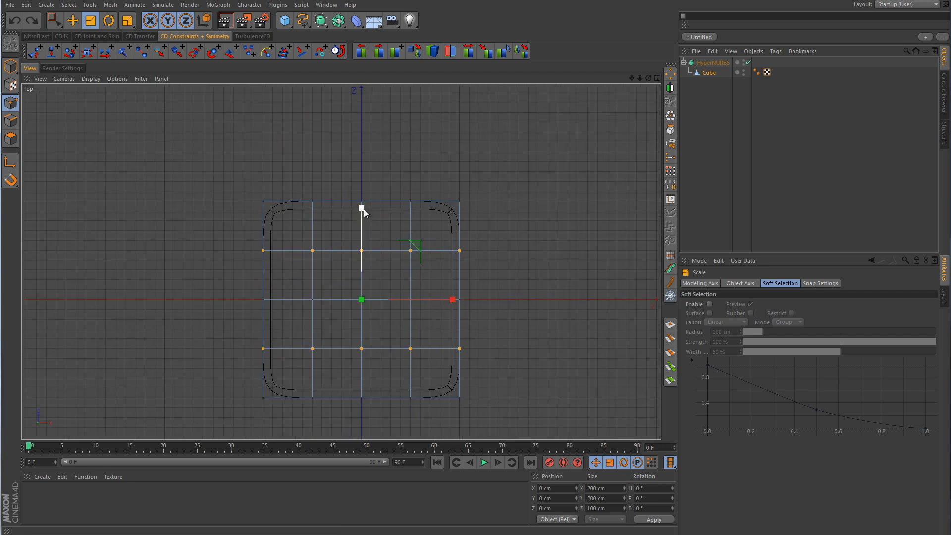
{"action": "left_click_drag", "start_coordinate": [364, 209], "coordinate": [381, 140]}
Select the two inner vertical point columns, scale them along X to about 176 cm, and return to the perspective view.
{"action": "key", "text": "space"}
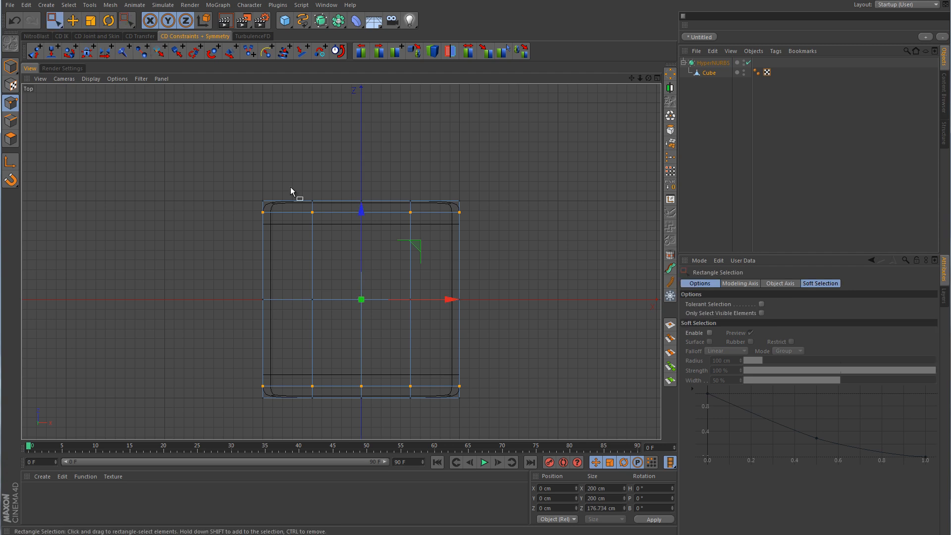
{"action": "left_click_drag", "start_coordinate": [294, 177], "coordinate": [340, 422]}
{"action": "left_click_drag", "start_coordinate": [385, 181], "coordinate": [431, 412]}
{"action": "key", "text": "t"}
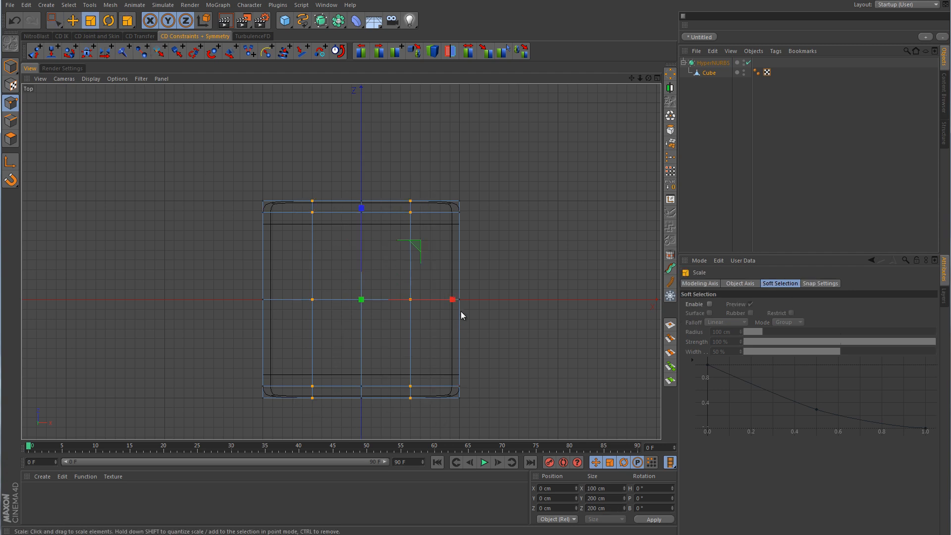
{"action": "left_click_drag", "start_coordinate": [452, 300], "coordinate": [526, 302]}
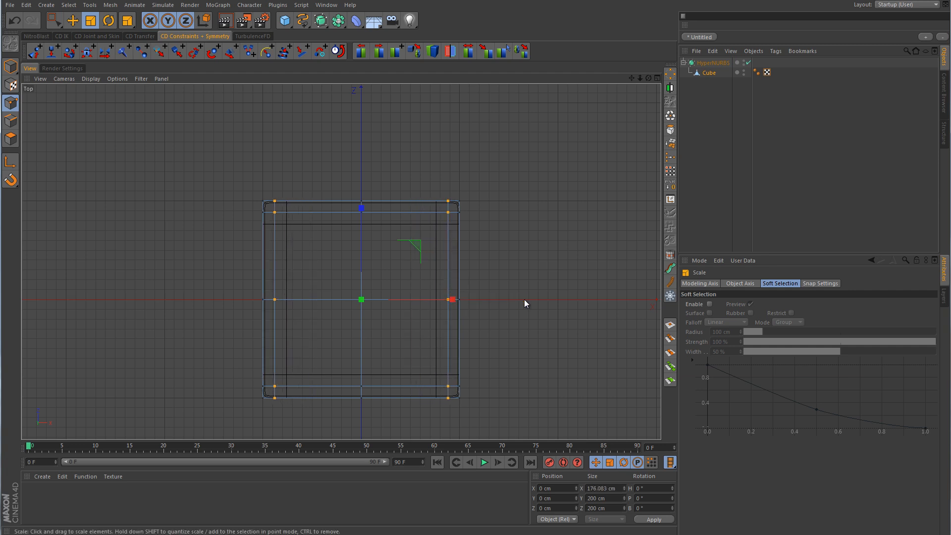
{"action": "middle_click", "coordinate": [491, 266]}
{"action": "middle_click", "coordinate": [227, 218]}
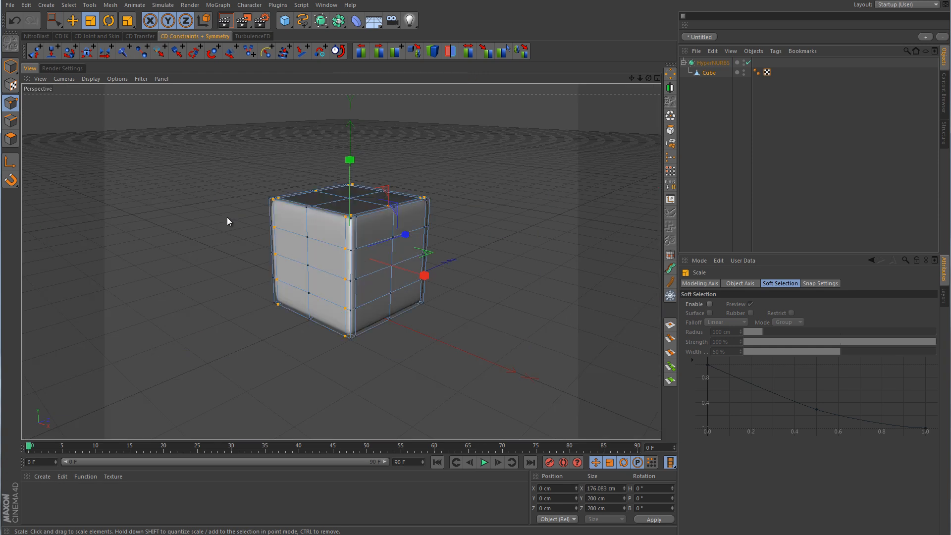
{"action": "left_click", "coordinate": [814, 177]}
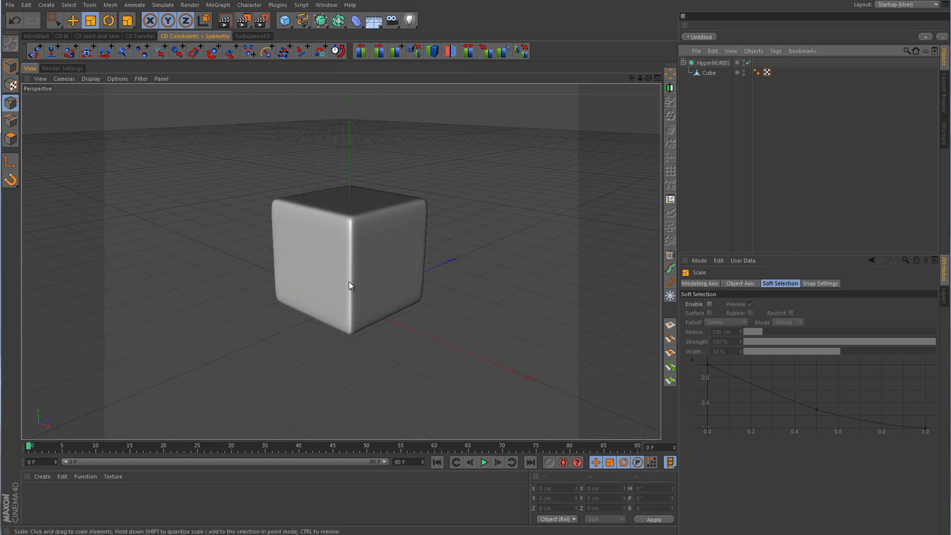
In the front view, scale the cube's two inner horizontal point rows along Y to about 176 cm and return to perspective.
{"action": "left_click", "coordinate": [713, 73]}
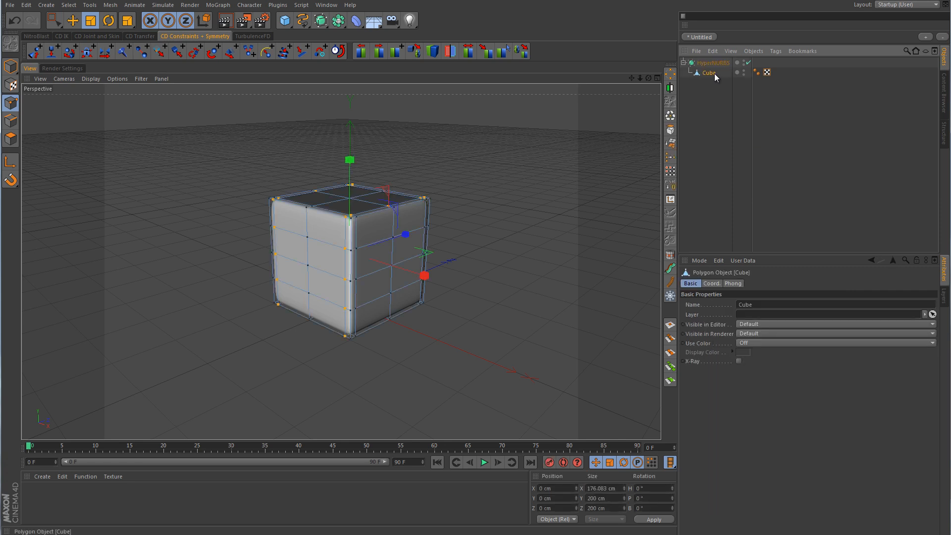
{"action": "middle_click", "coordinate": [501, 296]}
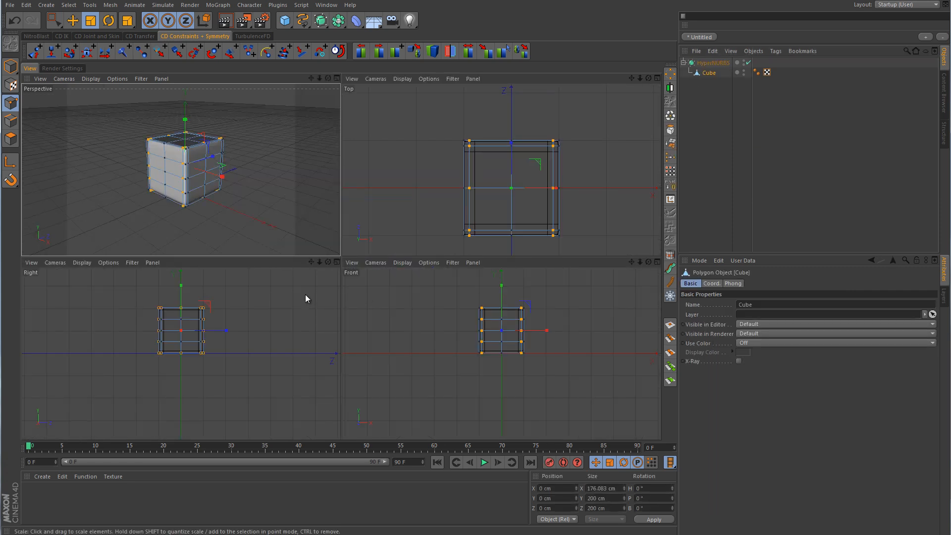
{"action": "middle_click", "coordinate": [436, 313]}
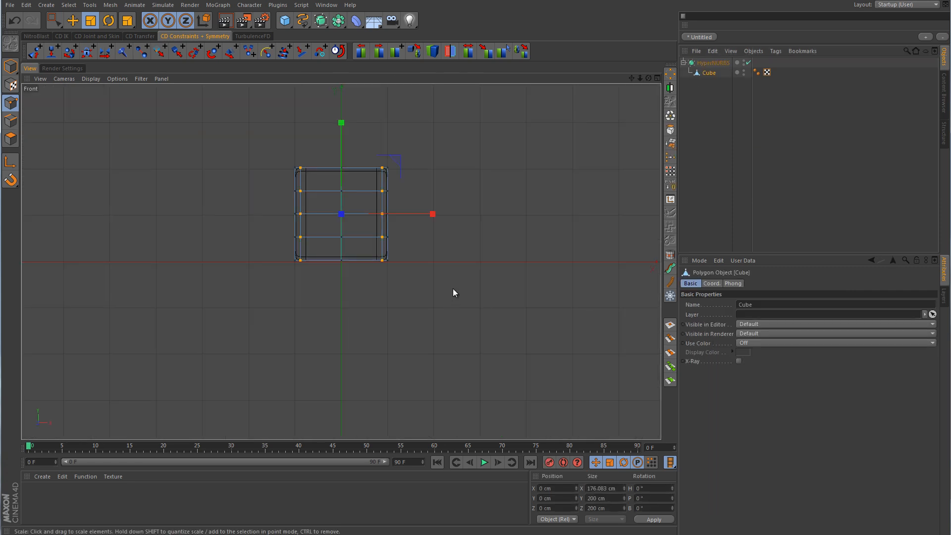
{"action": "middle_click_drag", "start_coordinate": [453, 288], "coordinate": [465, 334], "text": "alt"}
{"action": "scroll", "coordinate": [465, 338], "scroll_direction": "up", "scroll_amount": 5}
{"action": "key", "text": "0"}
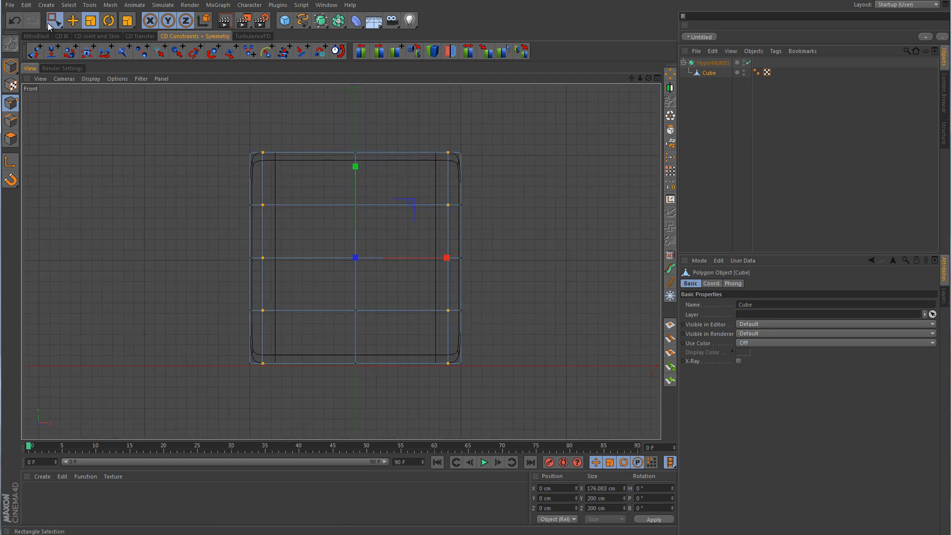
{"action": "left_click_drag", "start_coordinate": [213, 189], "coordinate": [500, 221]}
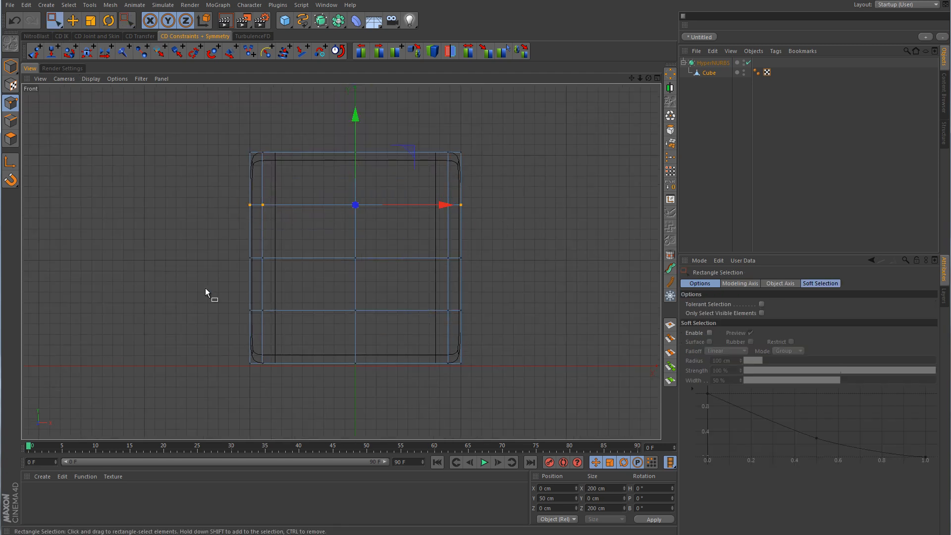
{"action": "left_click_drag", "start_coordinate": [199, 297], "coordinate": [486, 328], "text": "shift"}
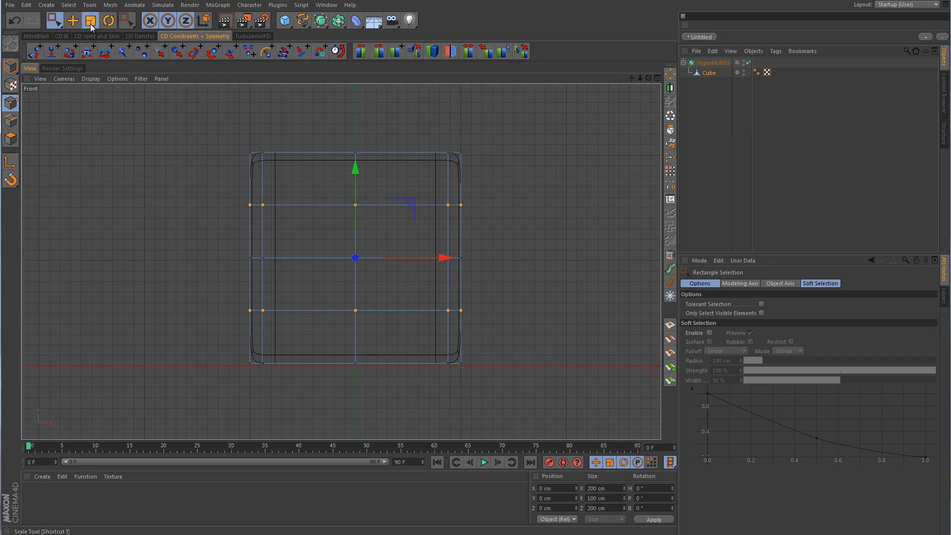
{"action": "left_click", "coordinate": [91, 25]}
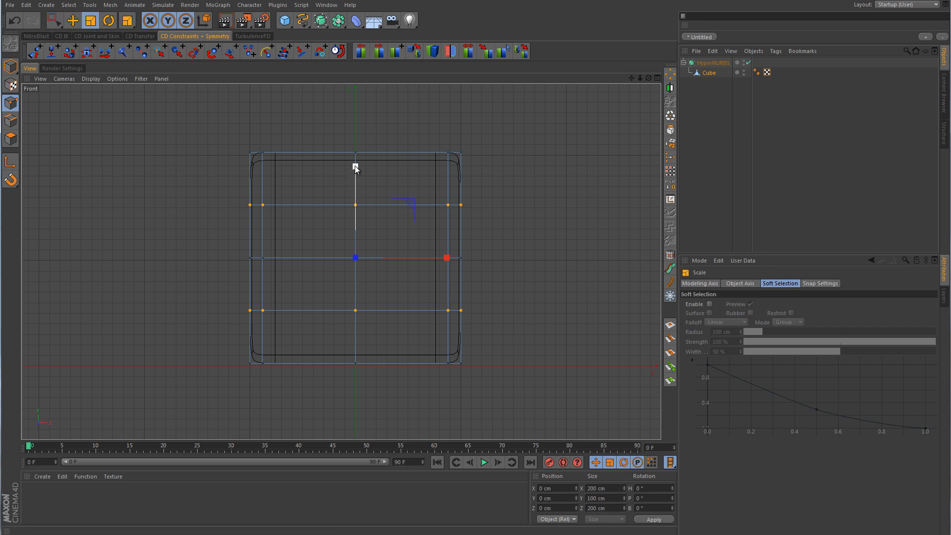
{"action": "left_click_drag", "start_coordinate": [356, 167], "coordinate": [364, 96]}
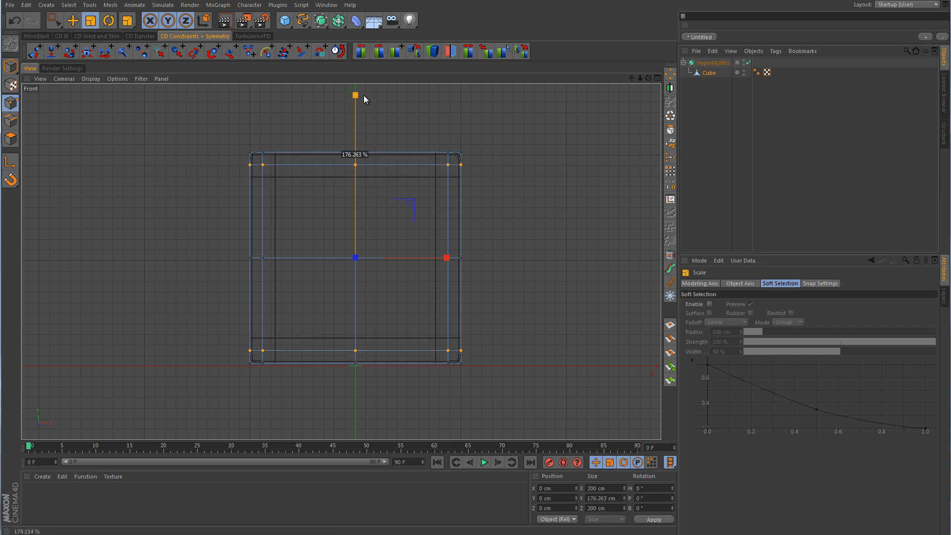
{"action": "middle_click", "coordinate": [416, 188]}
{"action": "middle_click", "coordinate": [245, 191]}
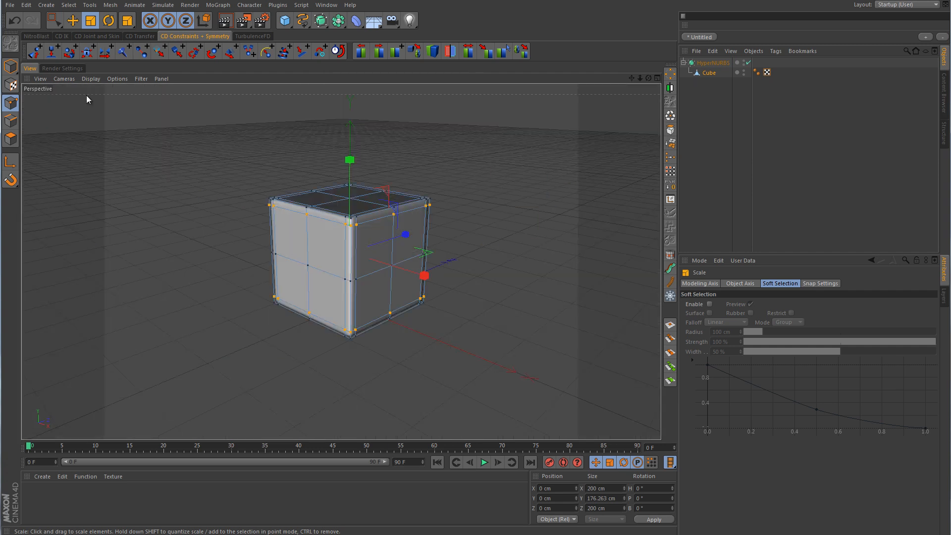
Clear the selection and examine the smoothed cube's edges and corners from several angles.
{"action": "left_click", "coordinate": [55, 20]}
{"action": "left_click_drag", "start_coordinate": [474, 143], "coordinate": [529, 187]}
{"action": "left_click", "coordinate": [807, 199]}
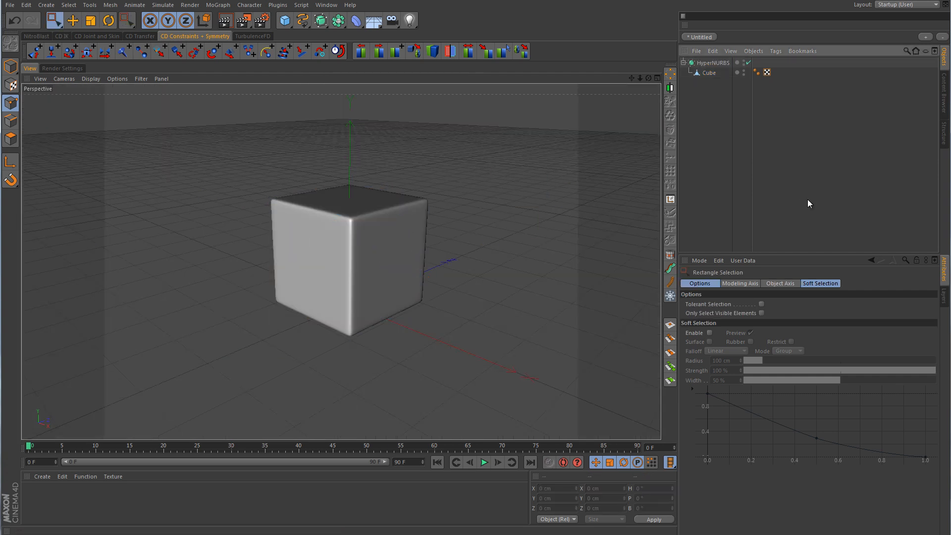
{"action": "left_click_drag", "start_coordinate": [394, 266], "coordinate": [339, 249], "text": "alt"}
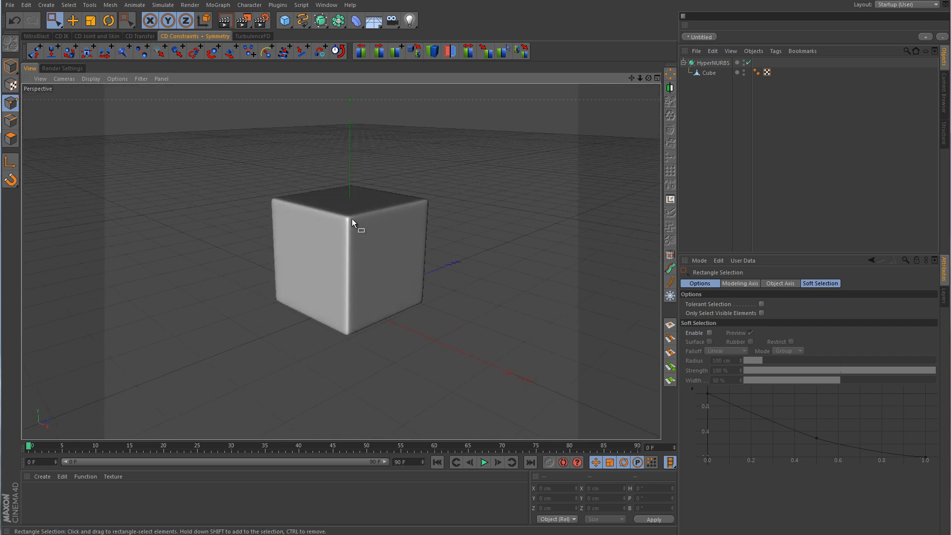
{"action": "right_click_drag", "start_coordinate": [373, 239], "coordinate": [368, 272], "text": "alt"}
{"action": "left_click_drag", "start_coordinate": [367, 272], "coordinate": [406, 270], "text": "alt"}
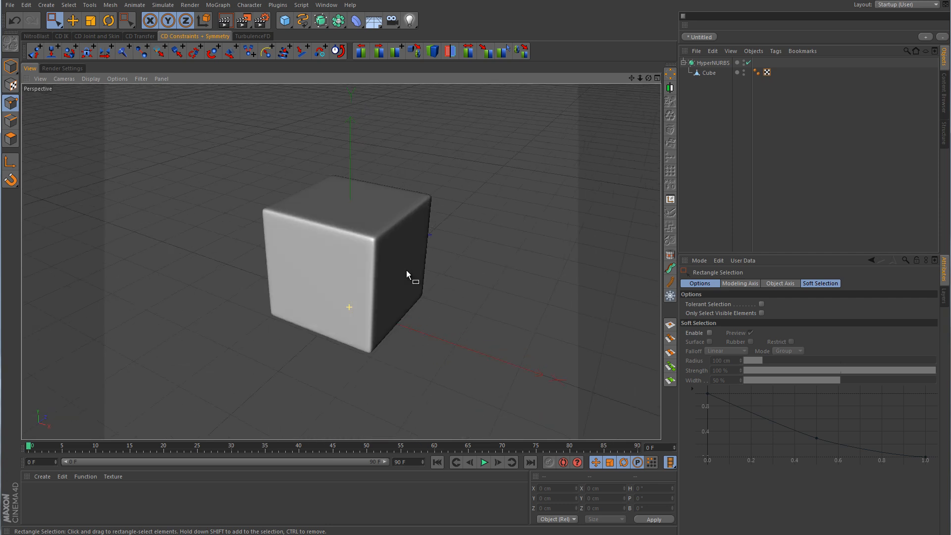
{"action": "middle_click_drag", "start_coordinate": [406, 270], "coordinate": [320, 240], "text": "alt"}
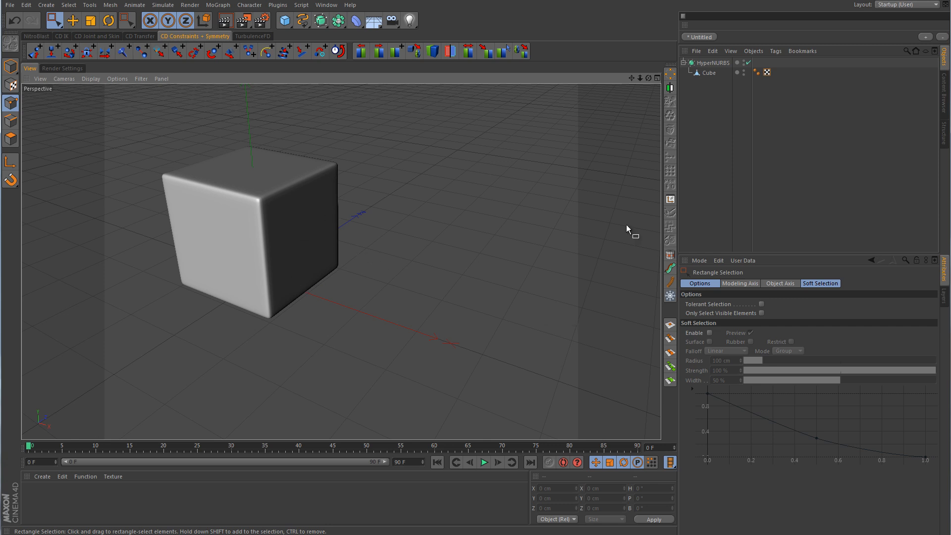
Disable the HyperNURBS smoothing and select the cube to expose its underlying mesh.
{"action": "left_click", "coordinate": [748, 63]}
{"action": "left_click", "coordinate": [709, 72]}
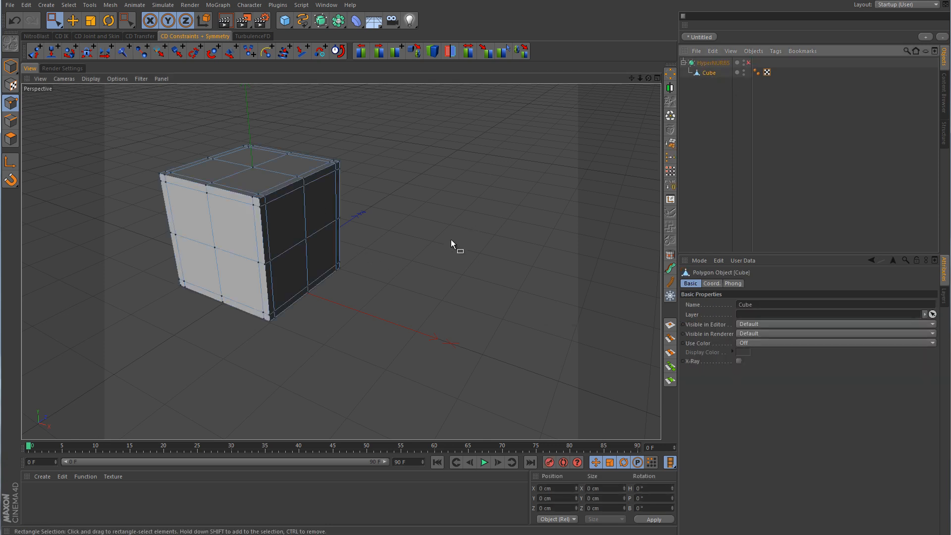
{"action": "left_click_drag", "start_coordinate": [452, 241], "coordinate": [334, 231], "text": "alt"}
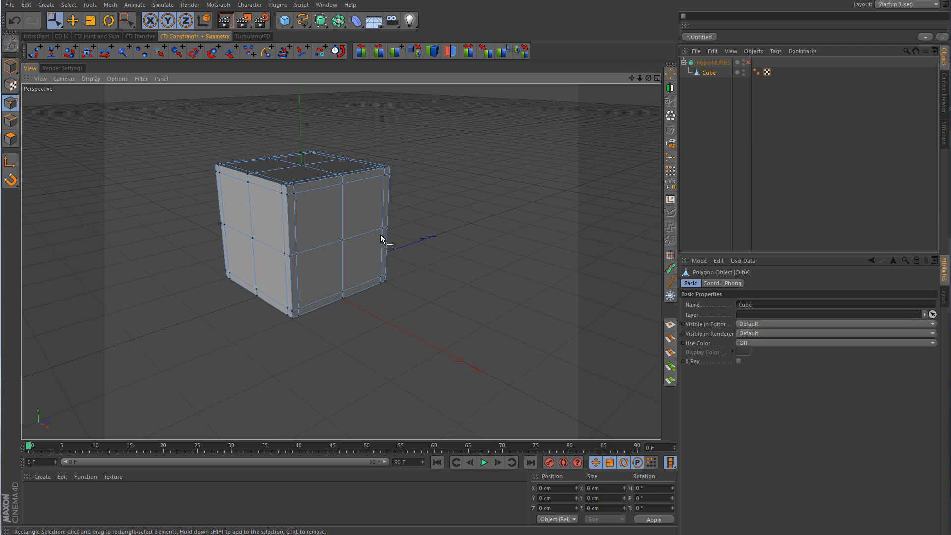
Select the four large inner polygons of the cube's front side face with Live Selection and delete them.
{"action": "left_click", "coordinate": [10, 138]}
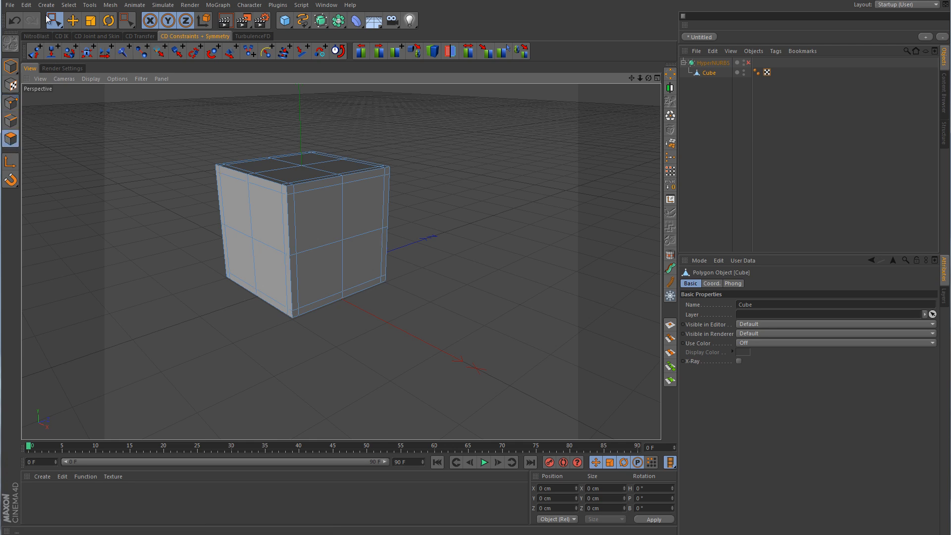
{"action": "left_click_drag", "start_coordinate": [53, 20], "coordinate": [80, 33]}
{"action": "left_click_drag", "start_coordinate": [320, 277], "coordinate": [368, 282]}
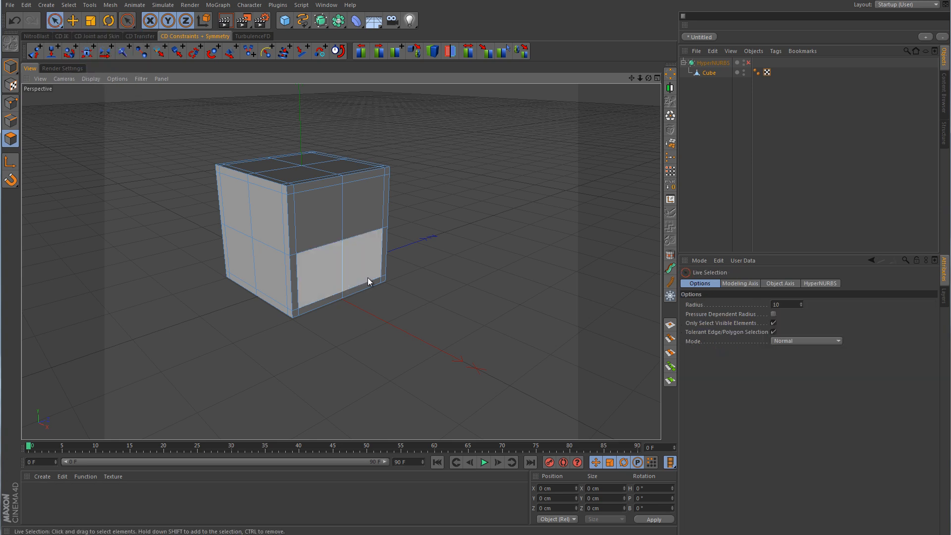
{"action": "right_click_drag", "start_coordinate": [437, 258], "coordinate": [465, 255], "text": "alt"}
{"action": "middle_click_drag", "start_coordinate": [439, 237], "coordinate": [463, 248], "text": "alt"}
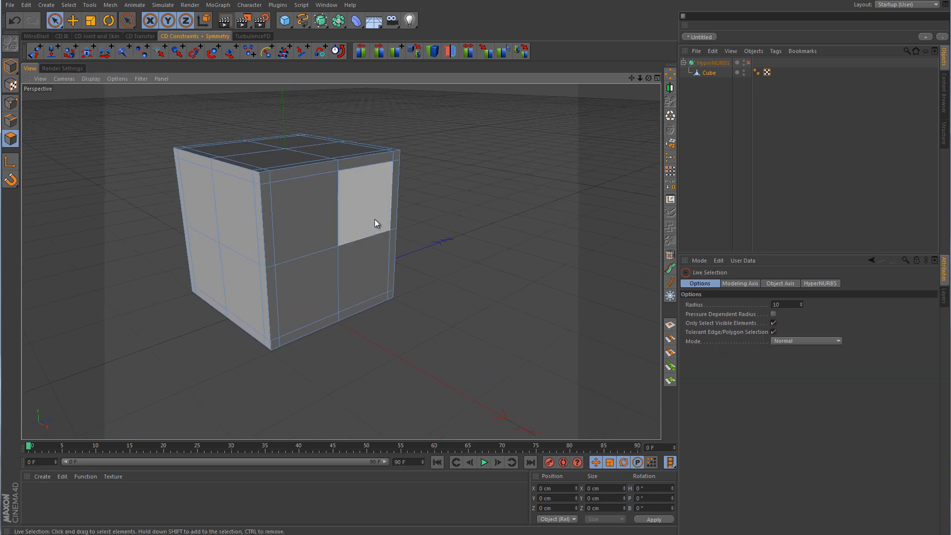
{"action": "mouse_move", "coordinate": [370, 204]}
{"action": "left_mouse_down"}
{"action": "mouse_move", "coordinate": [333, 208]}
{"action": "mouse_move", "coordinate": [329, 252]}
{"action": "mouse_move", "coordinate": [350, 259]}
{"action": "mouse_move", "coordinate": [354, 231]}
{"action": "left_mouse_up"}
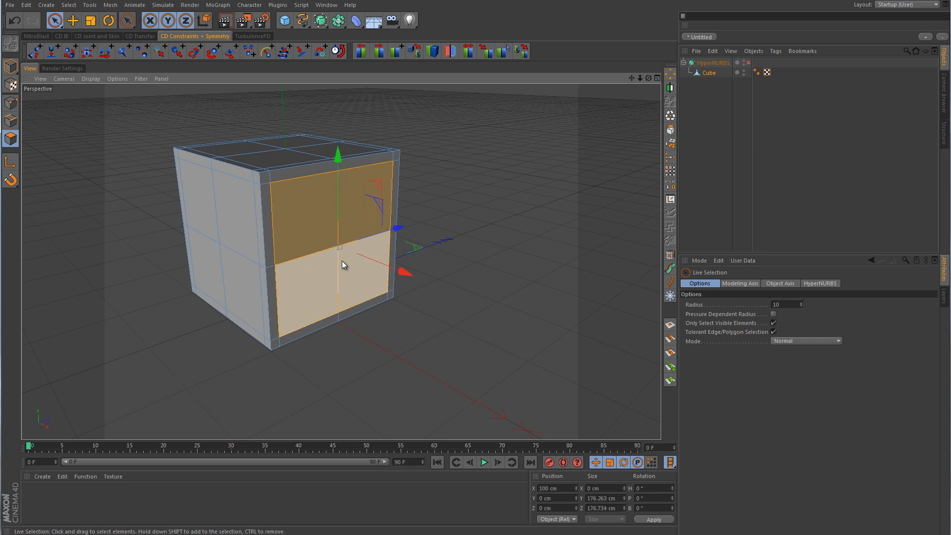
{"action": "key", "text": "Delete"}
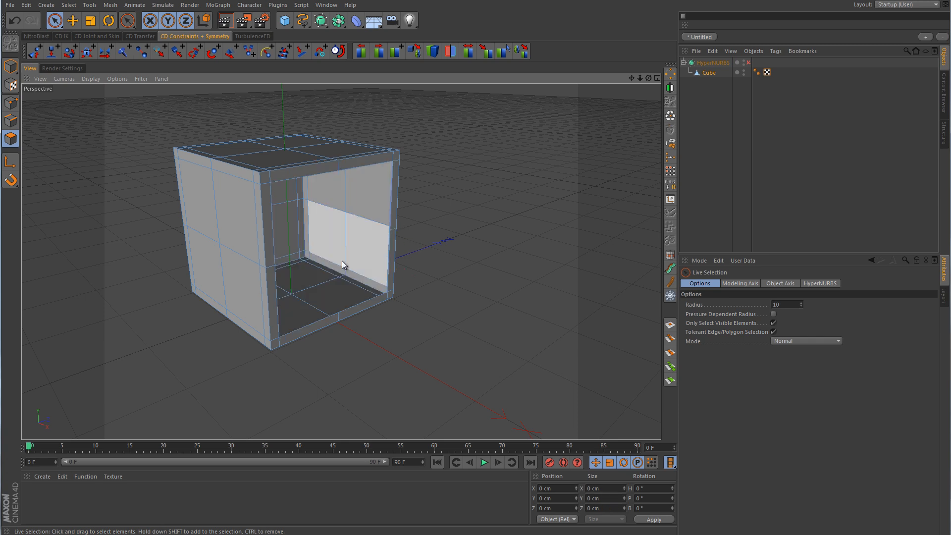
Select the edge loop around the square opening using Loop Selection with Select Boundary Loop enabled.
{"action": "left_click", "coordinate": [12, 122]}
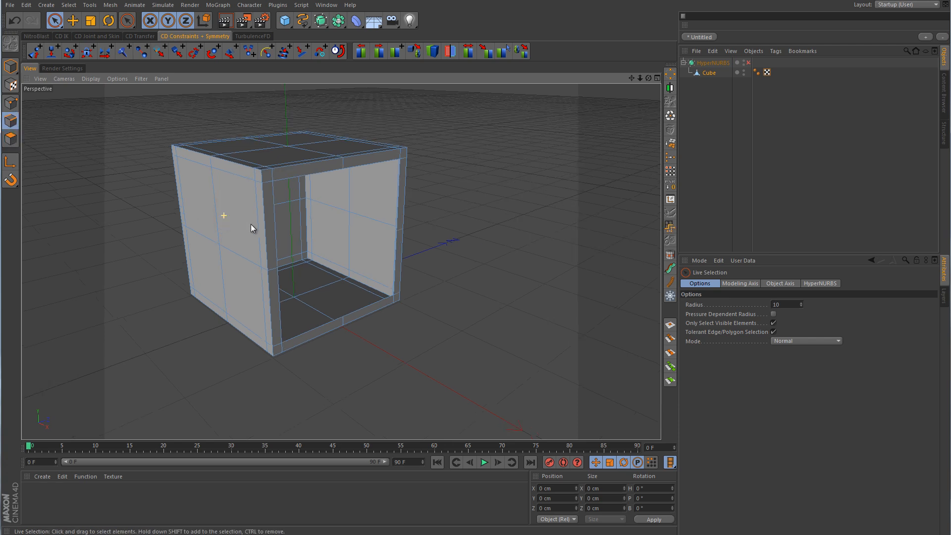
{"action": "scroll", "coordinate": [251, 224], "scroll_direction": "up", "scroll_amount": 3}
{"action": "left_click_drag", "start_coordinate": [348, 229], "coordinate": [349, 266], "text": "alt"}
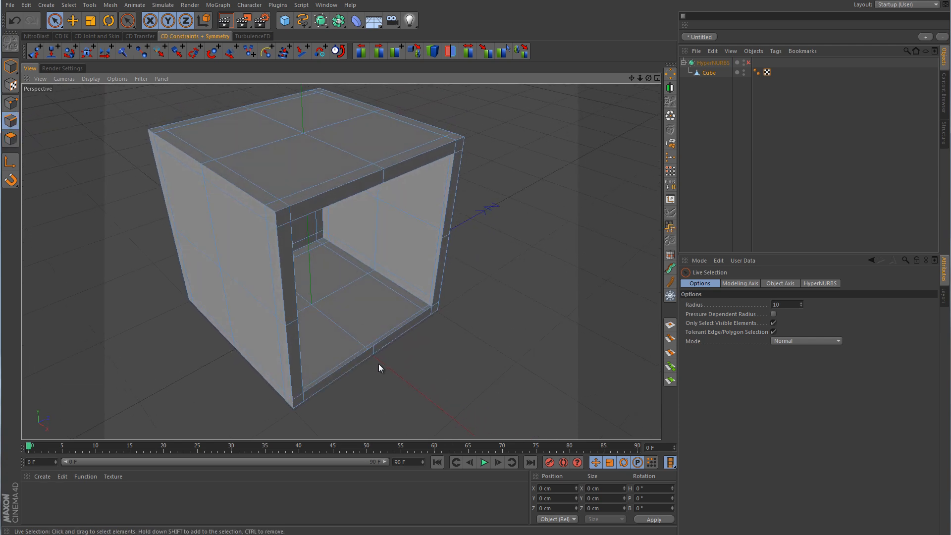
{"action": "left_click_drag", "start_coordinate": [378, 364], "coordinate": [395, 345], "text": "alt"}
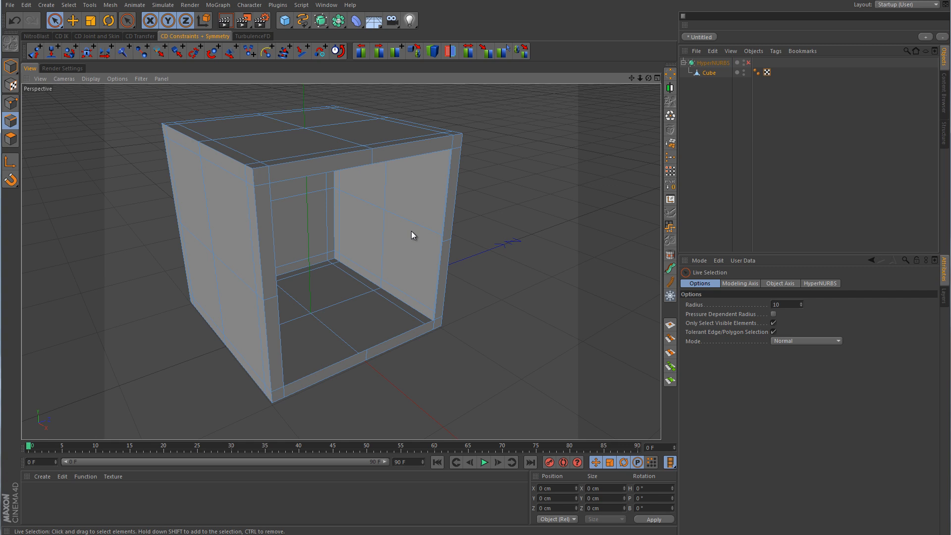
{"action": "key", "text": "u"}
{"action": "key", "text": "l"}
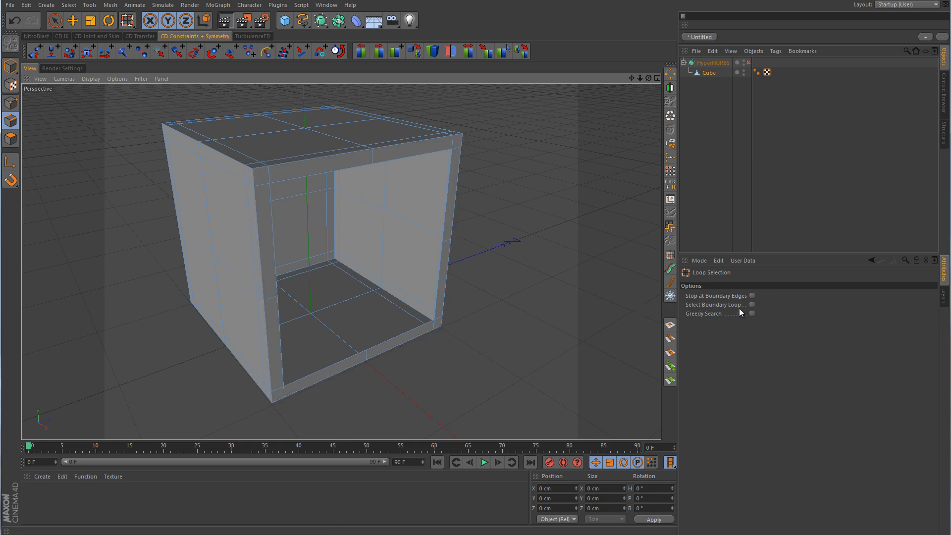
{"action": "left_click", "coordinate": [752, 305]}
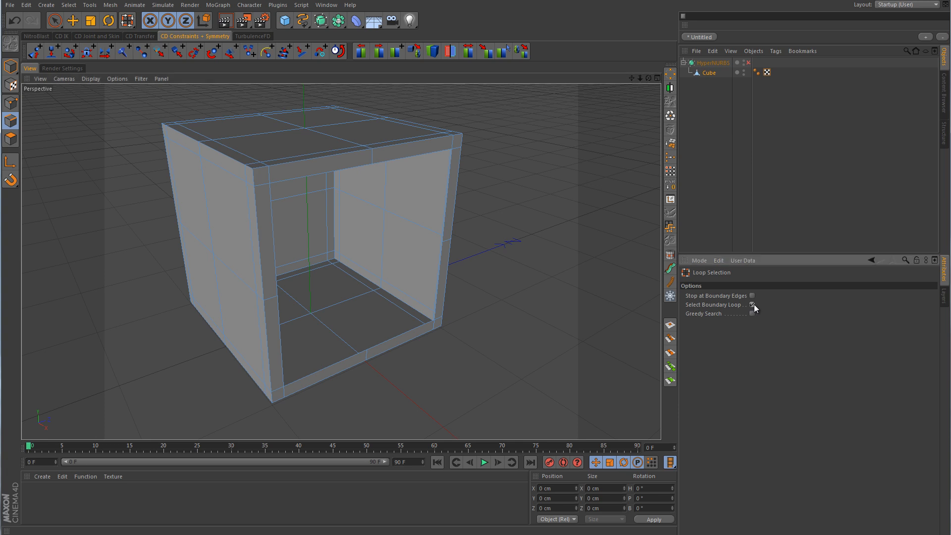
{"action": "left_click", "coordinate": [329, 371]}
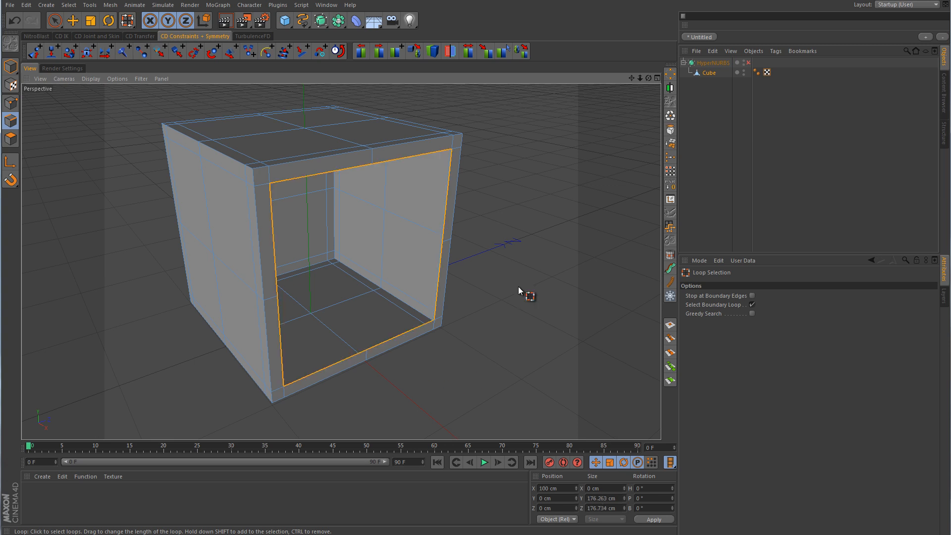
Extrude the opening's boundary edges with a 0 cm offset and collapse the selected edges into a single centre point.
{"action": "right_click", "coordinate": [489, 237]}
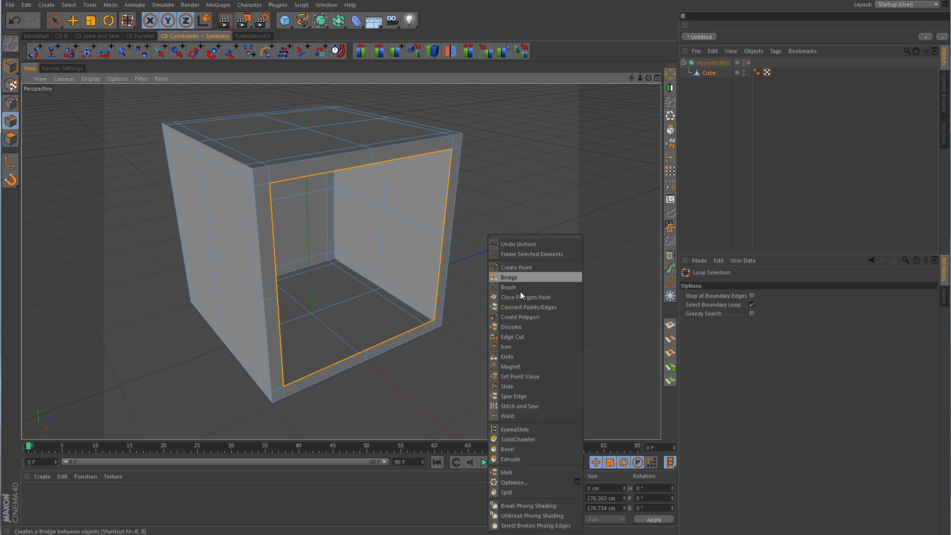
{"action": "left_click", "coordinate": [507, 457]}
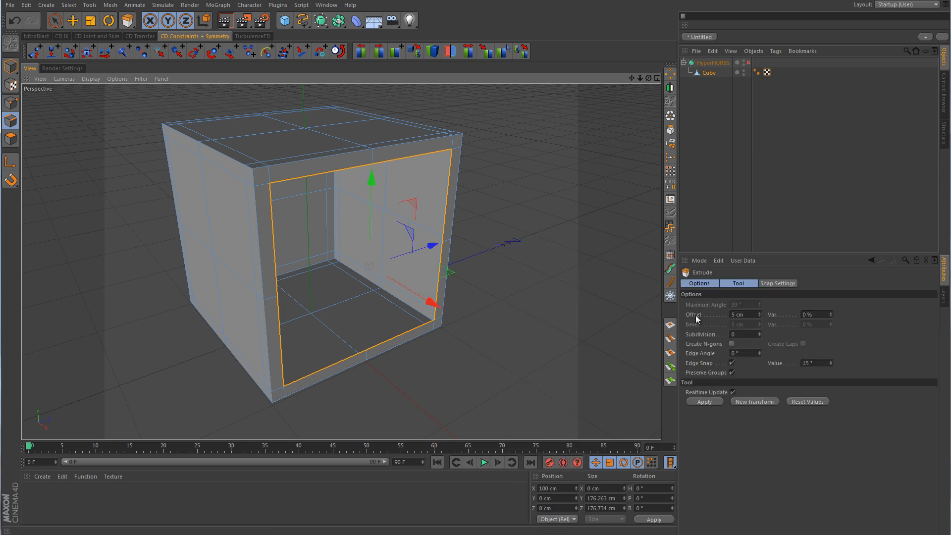
{"action": "left_click", "coordinate": [743, 314]}
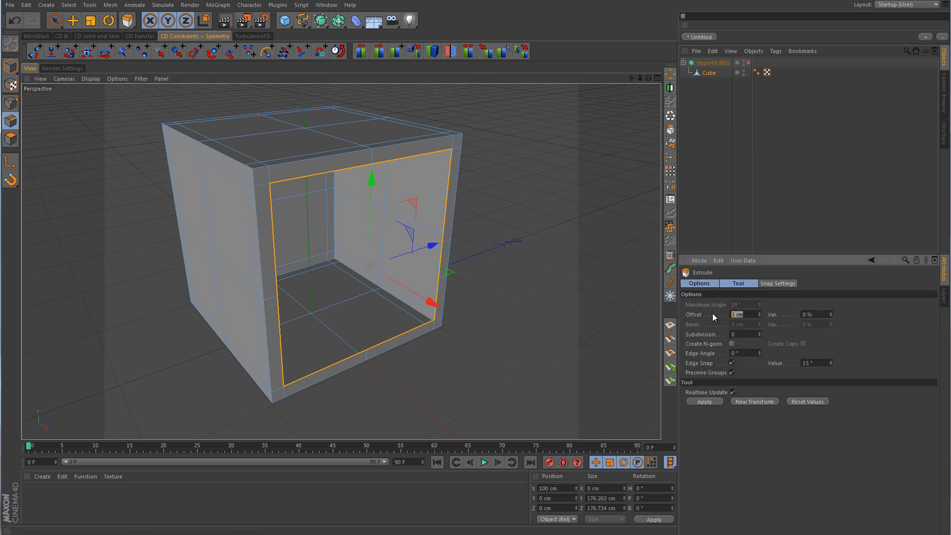
{"action": "type", "text": "0"}
{"action": "left_click", "coordinate": [712, 401]}
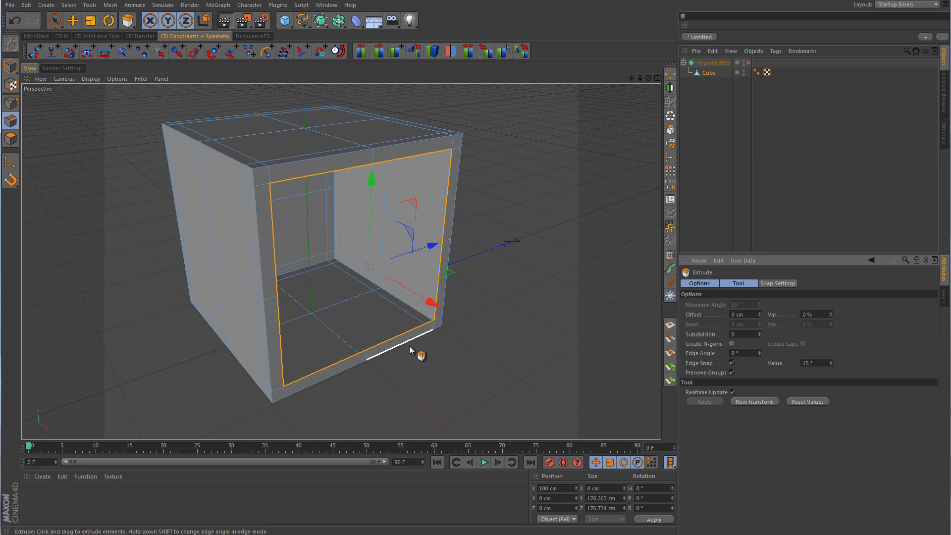
{"action": "key", "text": "ctrl+z"}
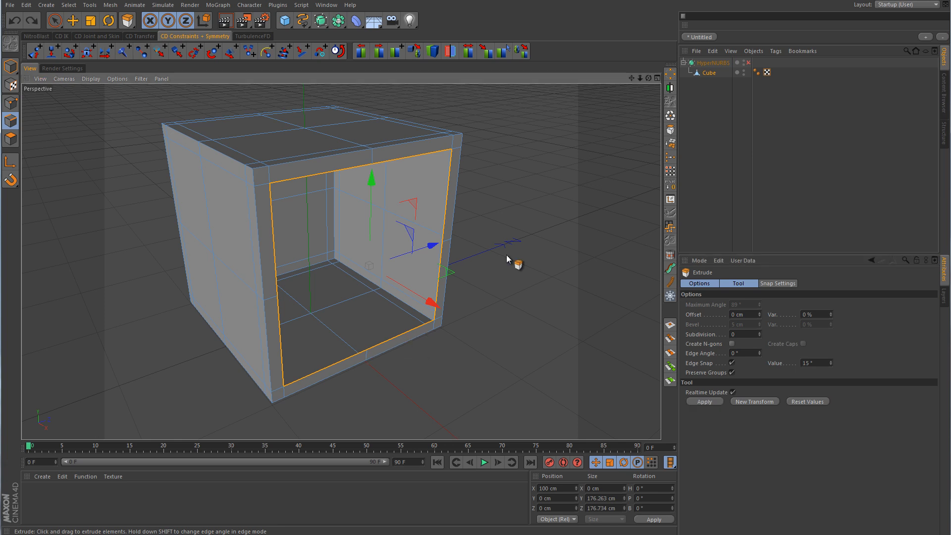
{"action": "key", "text": "u"}
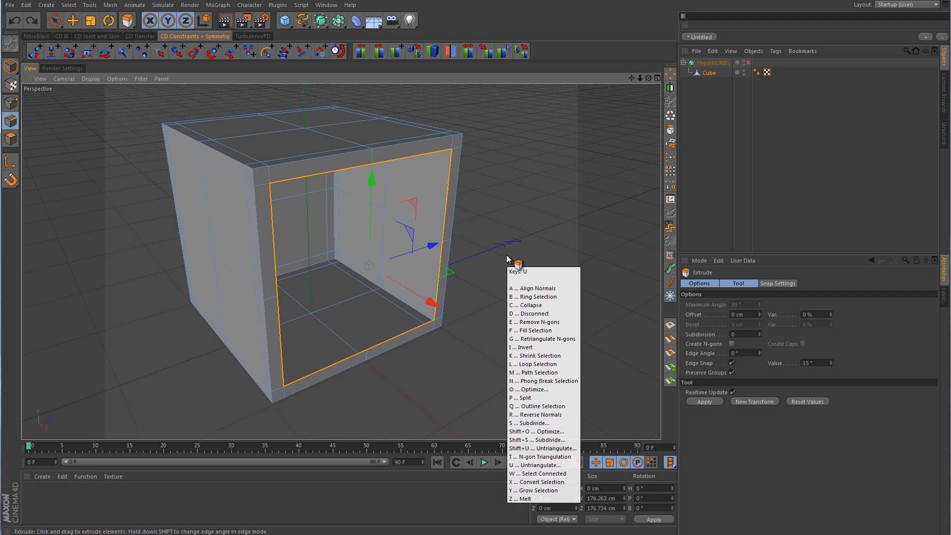
{"action": "key", "text": "c"}
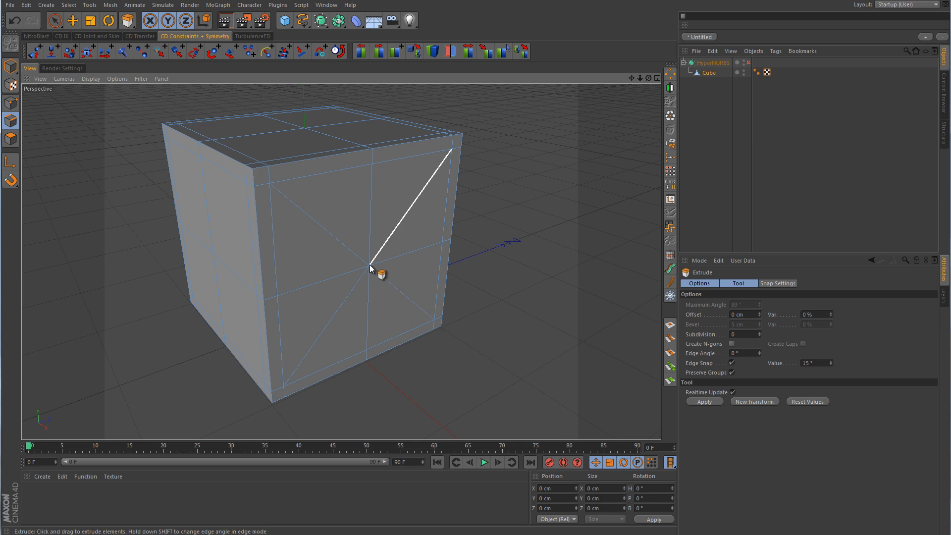
Select the face's centre point and bevel it with an inner offset of about 70 cm.
{"action": "left_click", "coordinate": [10, 103]}
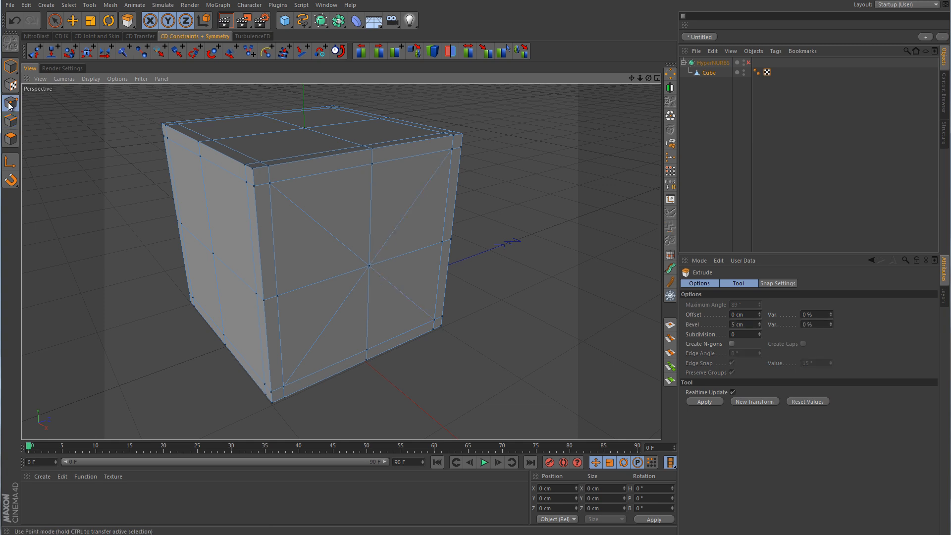
{"action": "left_click", "coordinate": [54, 21]}
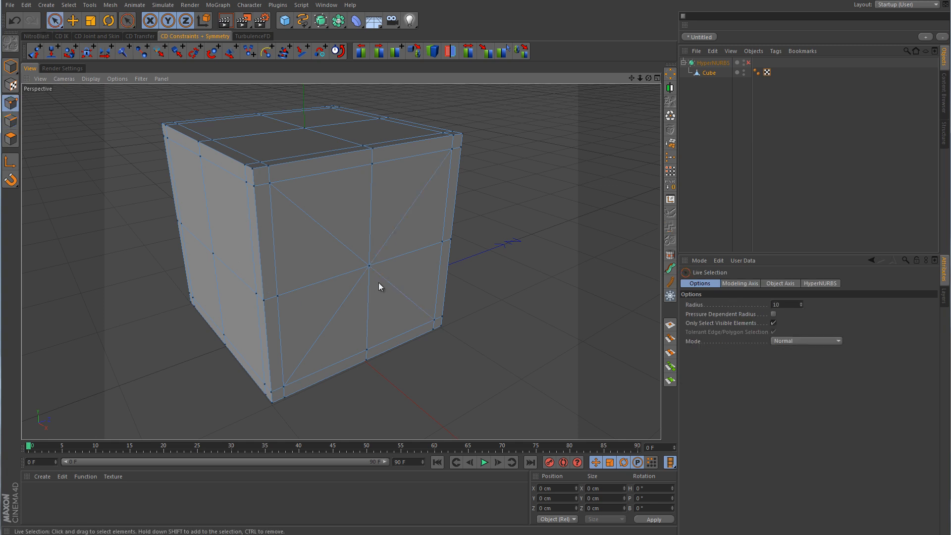
{"action": "left_click", "coordinate": [369, 266]}
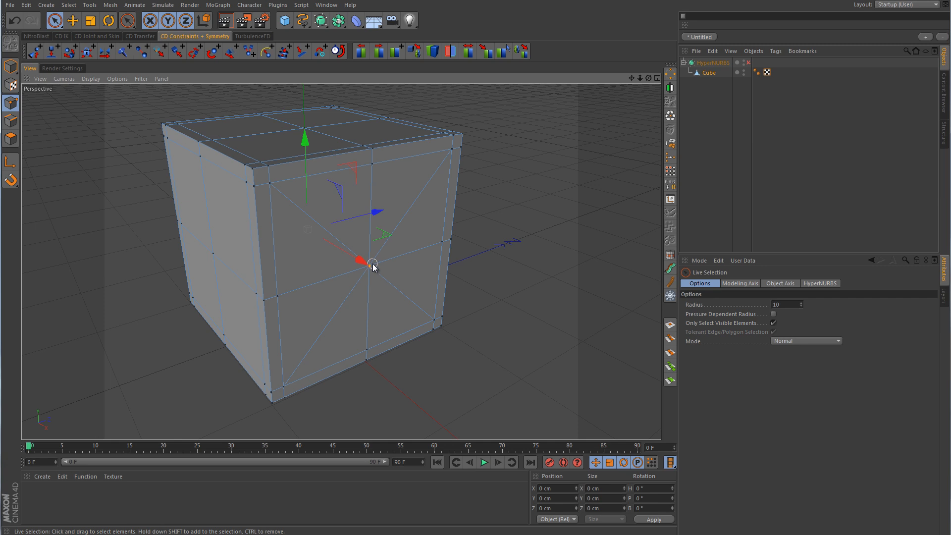
{"action": "right_click", "coordinate": [489, 266]}
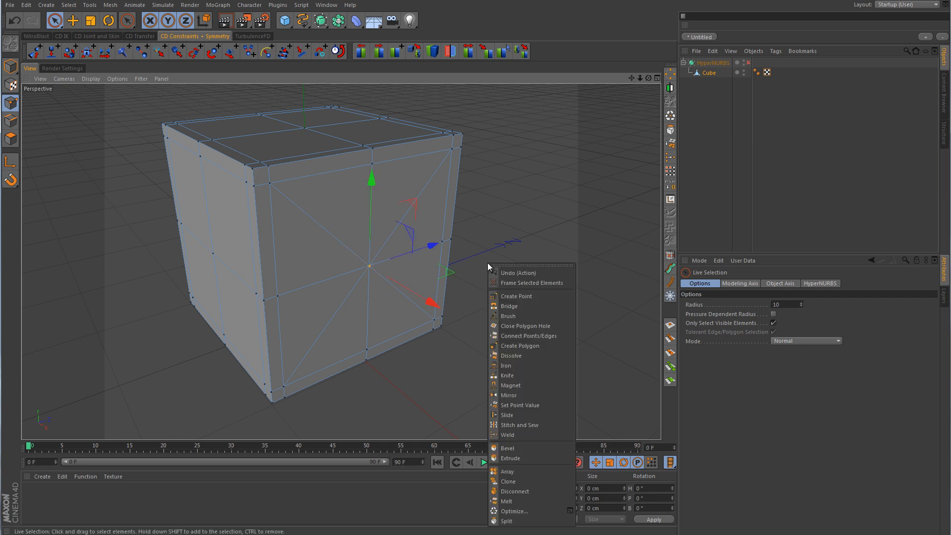
{"action": "left_click", "coordinate": [509, 448]}
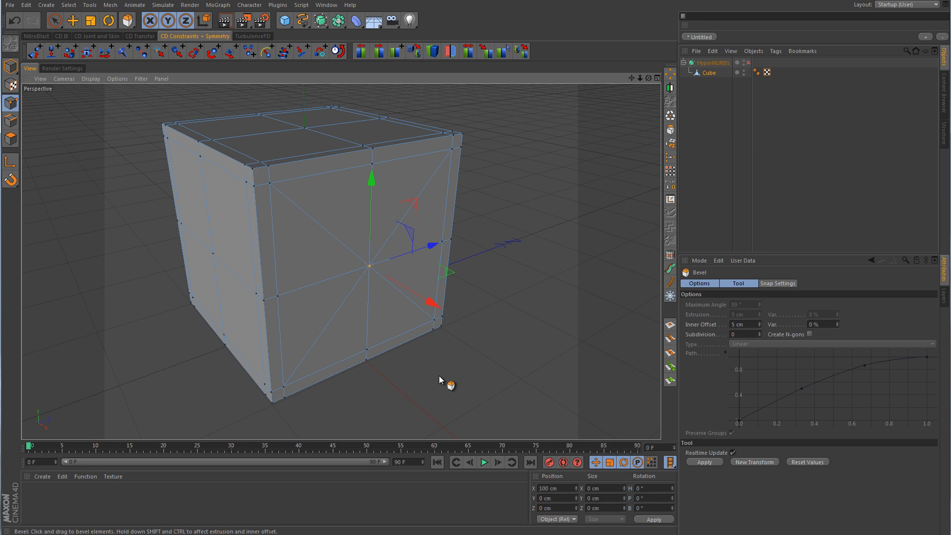
{"action": "left_click_drag", "start_coordinate": [441, 376], "coordinate": [475, 273]}
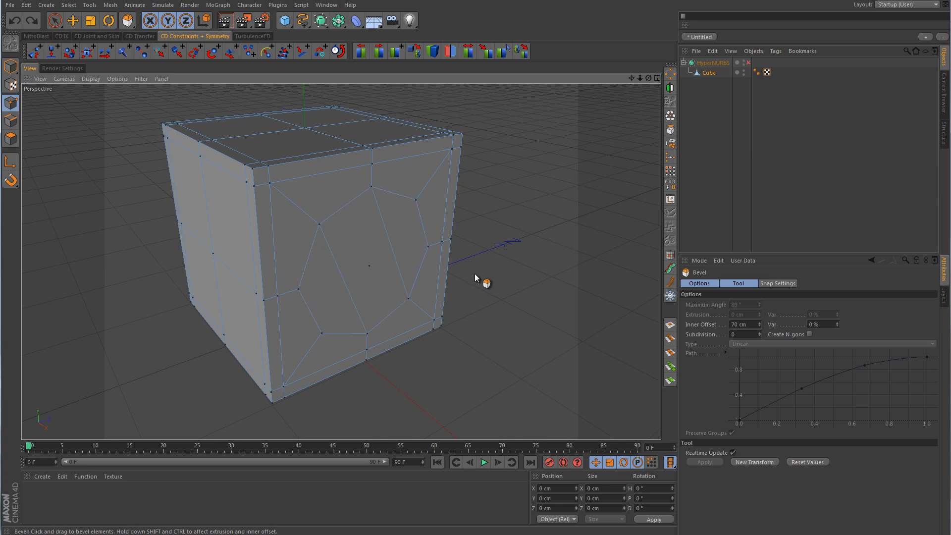
Select the polygons inside the beveled octagon with Live Selection and delete them to open a hole.
{"action": "left_click", "coordinate": [10, 139]}
{"action": "left_click", "coordinate": [55, 21]}
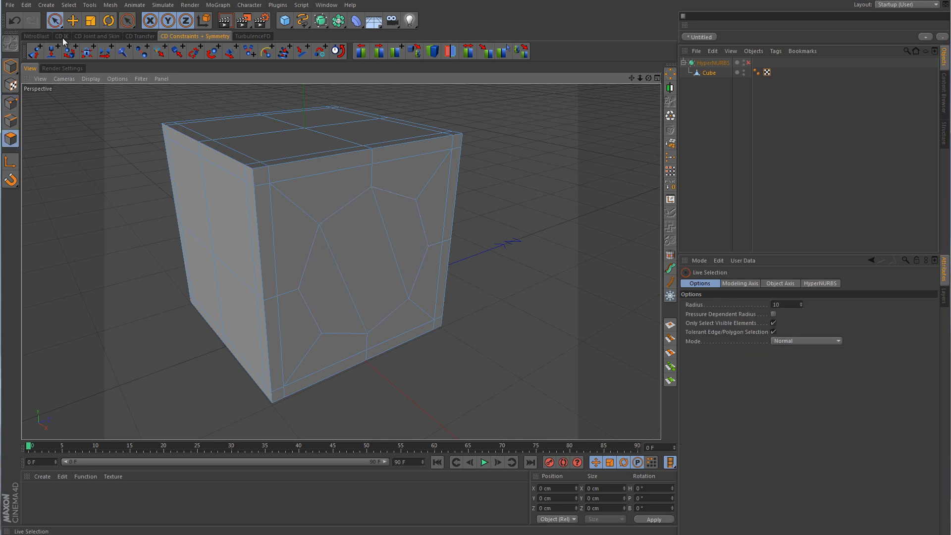
{"action": "left_click", "coordinate": [342, 289]}
{"action": "left_click_drag", "start_coordinate": [335, 288], "coordinate": [357, 281]}
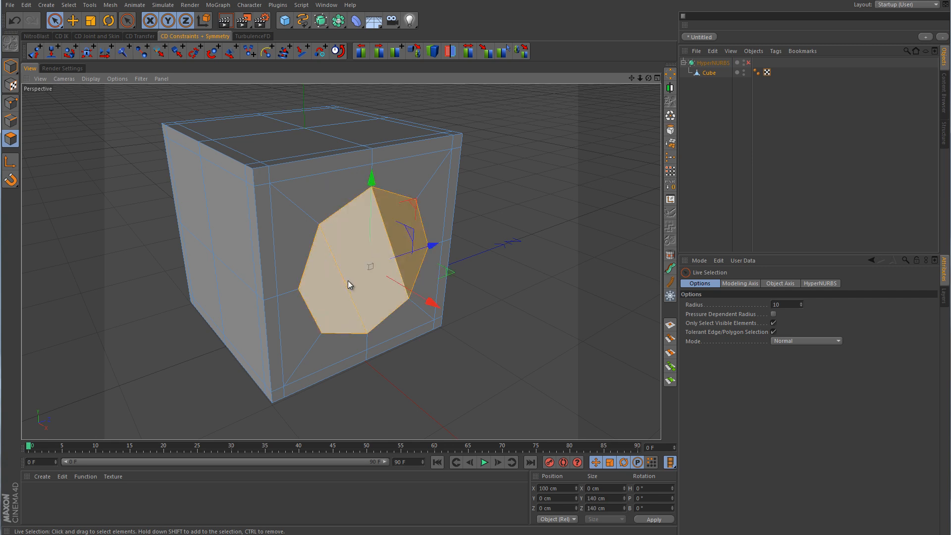
{"action": "key", "text": "Delete"}
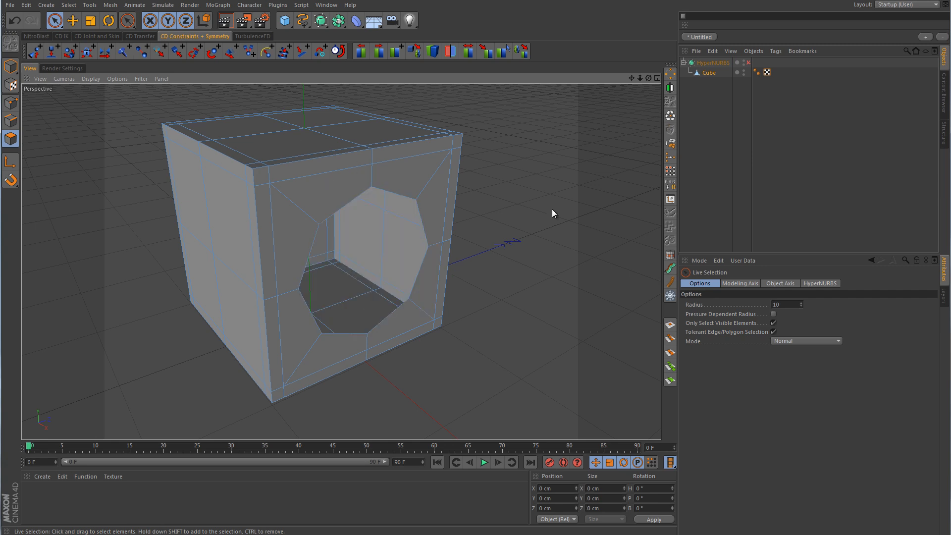
Re-enable the HyperNURBS smoothing, clear the object selection and examine the hole in the smoothed cube.
{"action": "left_click", "coordinate": [748, 63]}
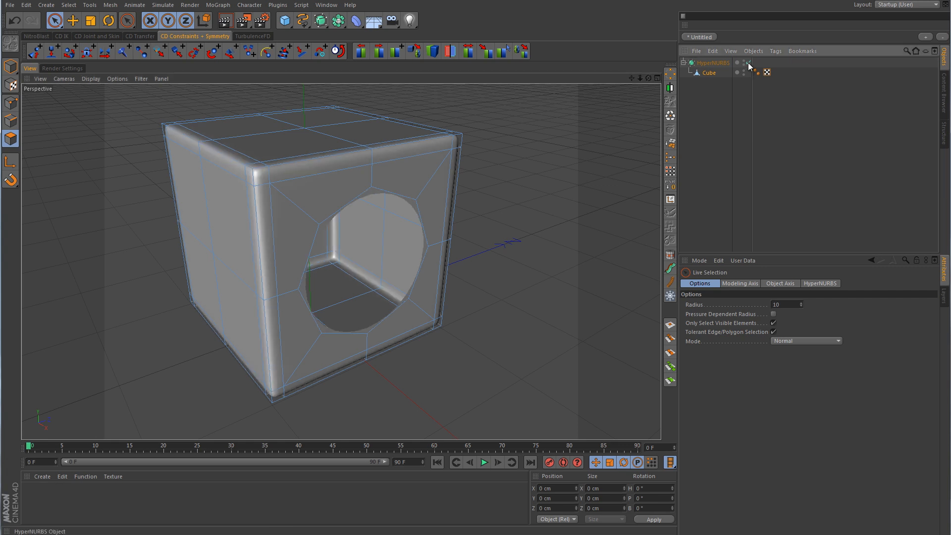
{"action": "left_click", "coordinate": [799, 134]}
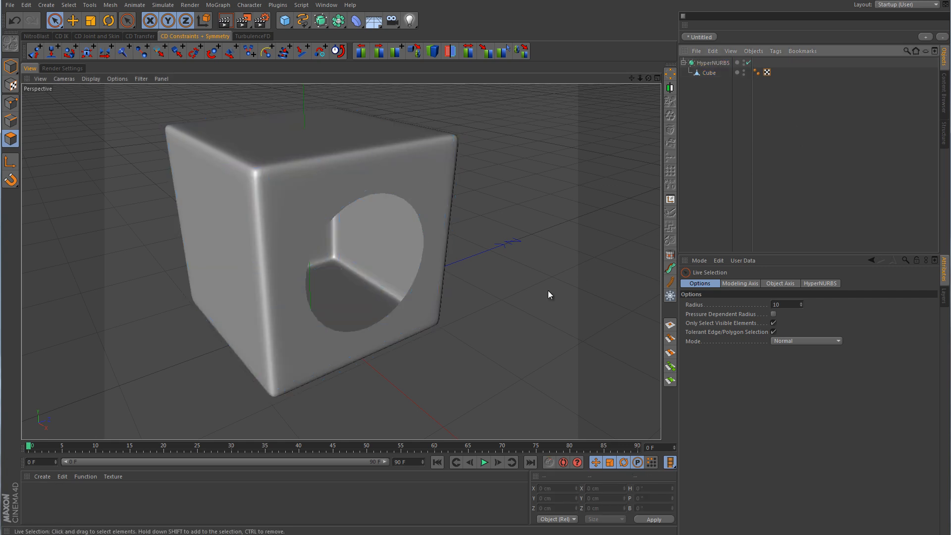
{"action": "left_click_drag", "start_coordinate": [479, 294], "coordinate": [448, 314], "text": "alt"}
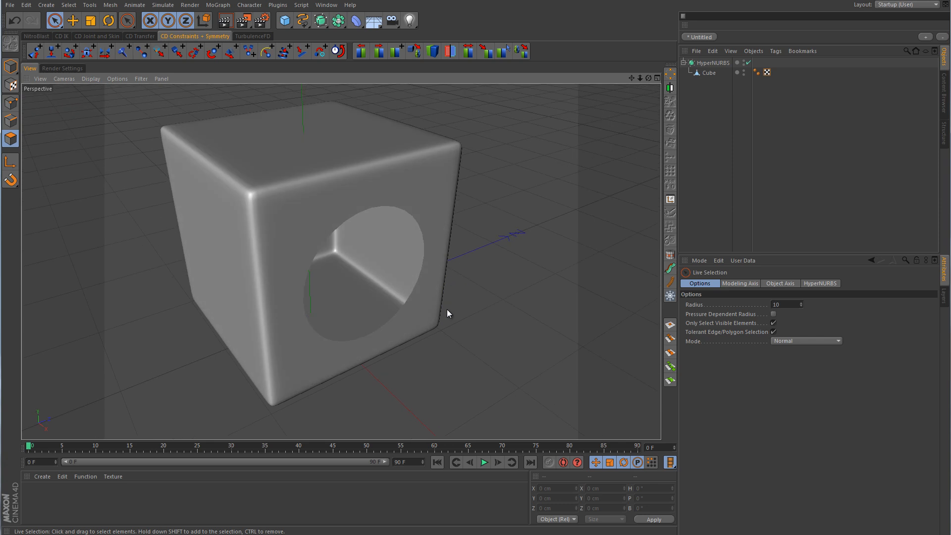
Disable the HyperNURBS smoothing and select the boundary edge loop of the cube's octagonal hole with Loop Selection.
{"action": "left_click", "coordinate": [748, 63]}
{"action": "left_click", "coordinate": [707, 73]}
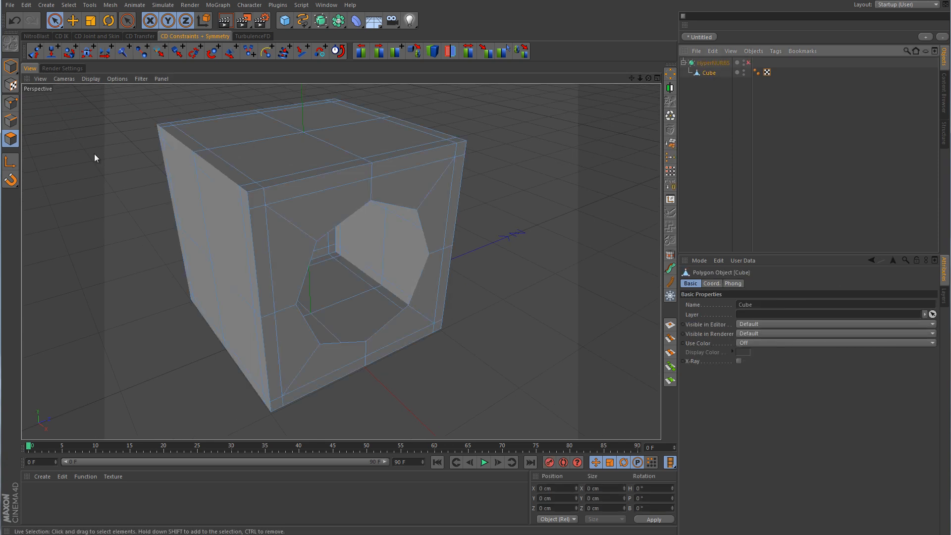
{"action": "left_click", "coordinate": [13, 120]}
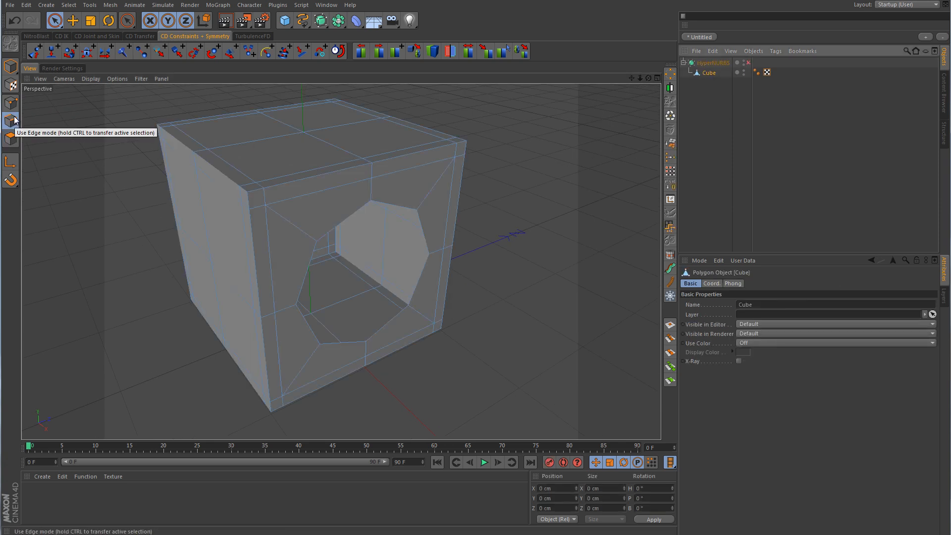
{"action": "key", "text": "u"}
{"action": "key", "text": "l"}
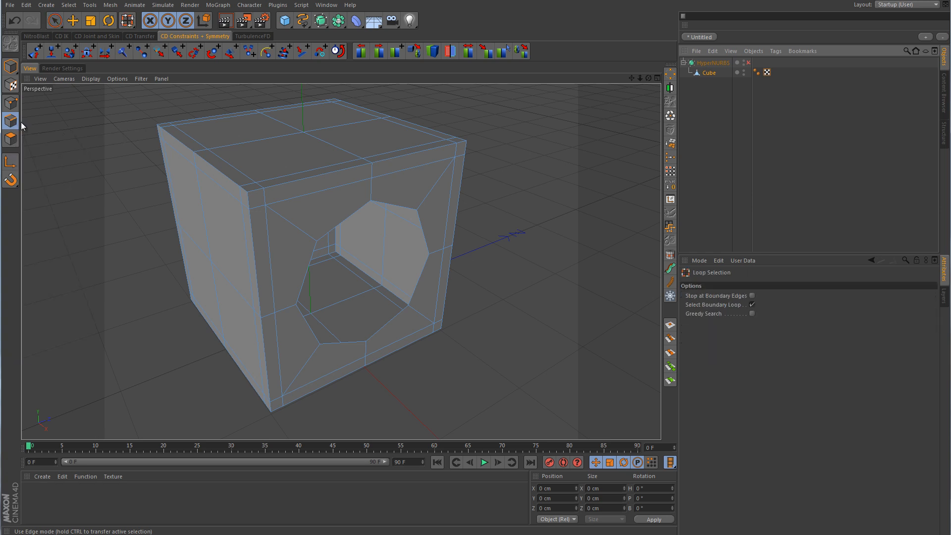
{"action": "left_click", "coordinate": [339, 231]}
{"action": "left_click_drag", "start_coordinate": [340, 231], "coordinate": [334, 278], "text": "alt"}
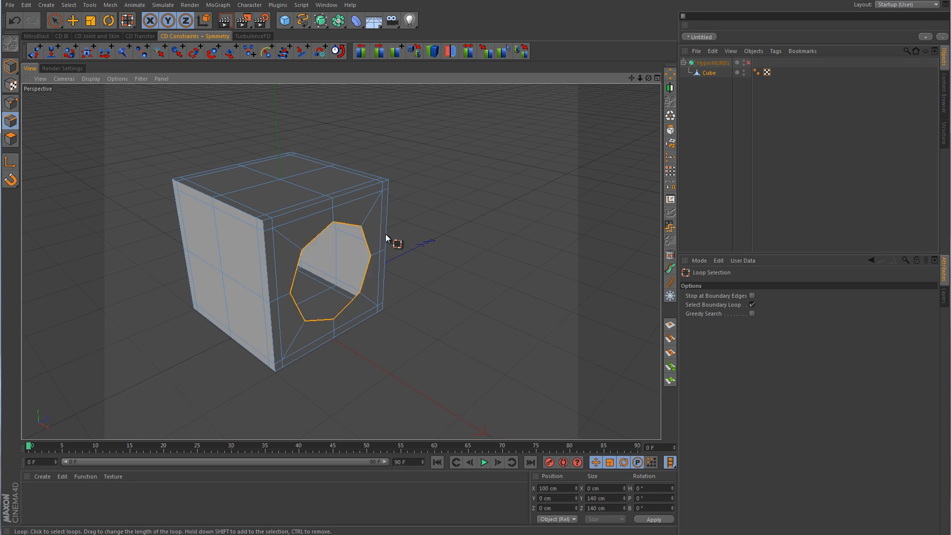
Extrude the hole's boundary loop outward along X with the Move tool into a long tube ending at about X 527 cm.
{"action": "right_click", "coordinate": [451, 216]}
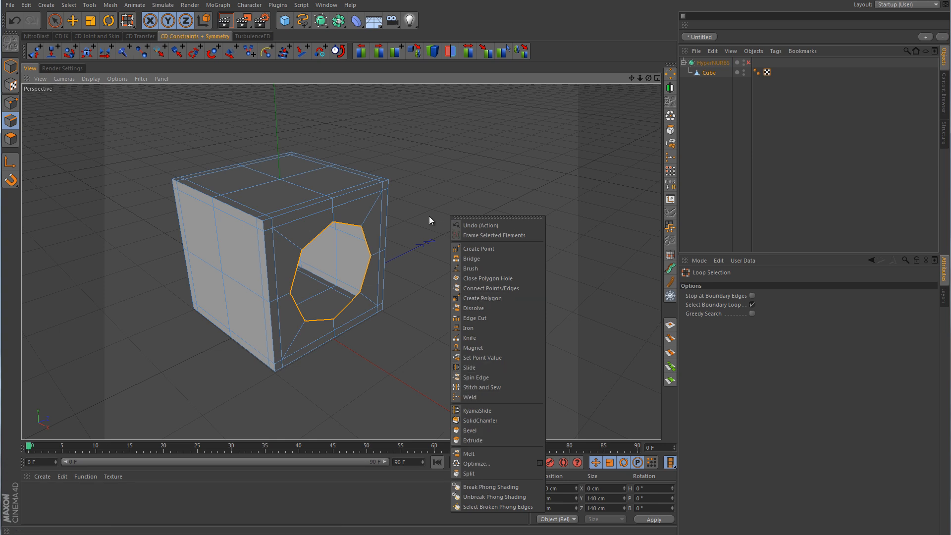
{"action": "key", "text": "Escape"}
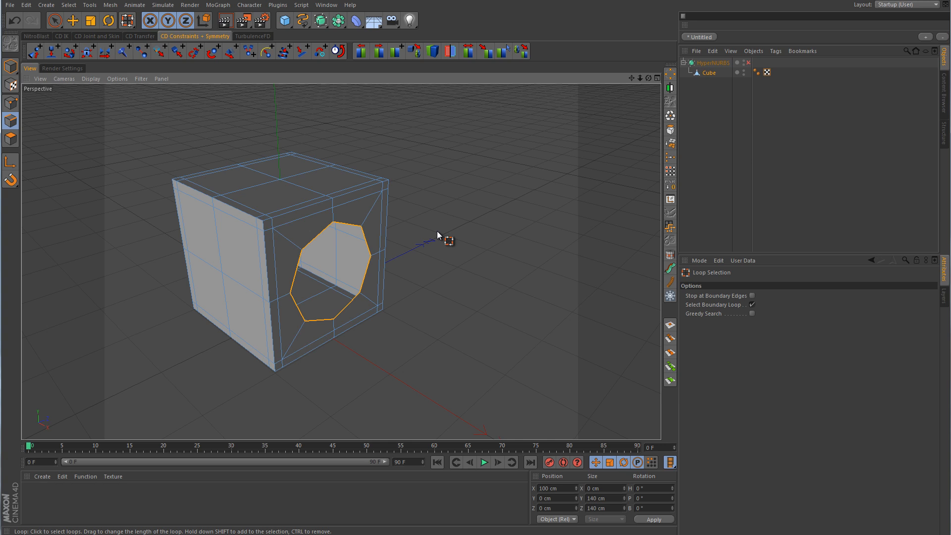
{"action": "left_click", "coordinate": [73, 20]}
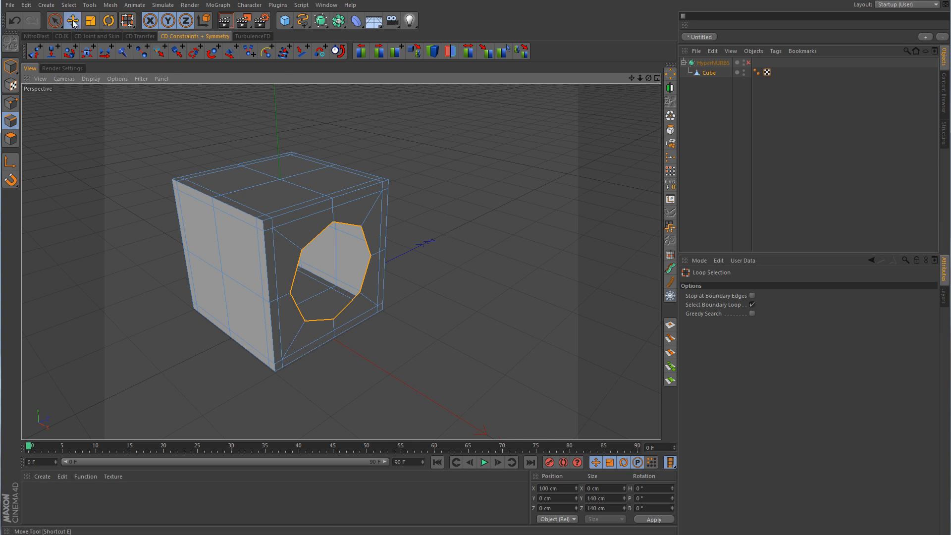
{"action": "left_click_drag", "start_coordinate": [354, 300], "coordinate": [336, 315], "text": "alt"}
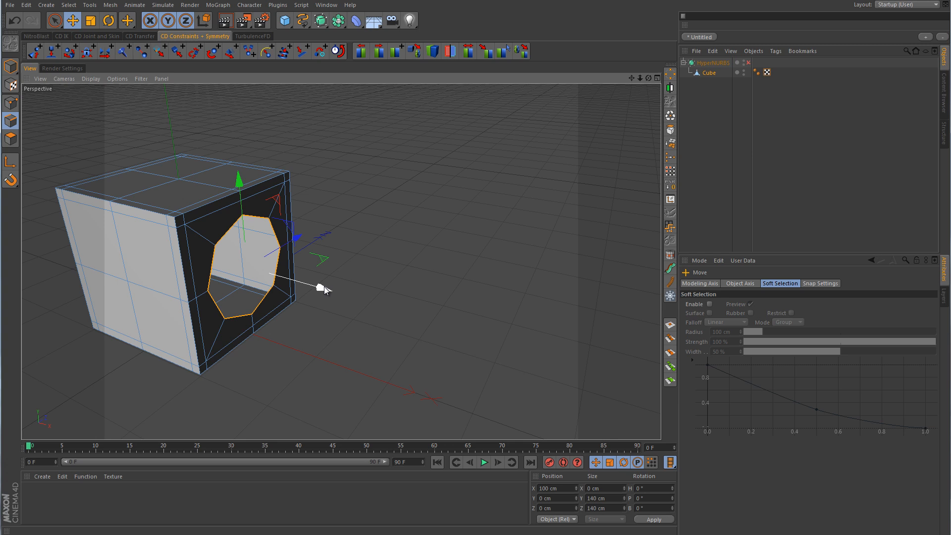
{"action": "left_click_drag", "start_coordinate": [324, 289], "coordinate": [578, 362]}
{"action": "right_click_drag", "start_coordinate": [496, 270], "coordinate": [471, 281], "text": "alt"}
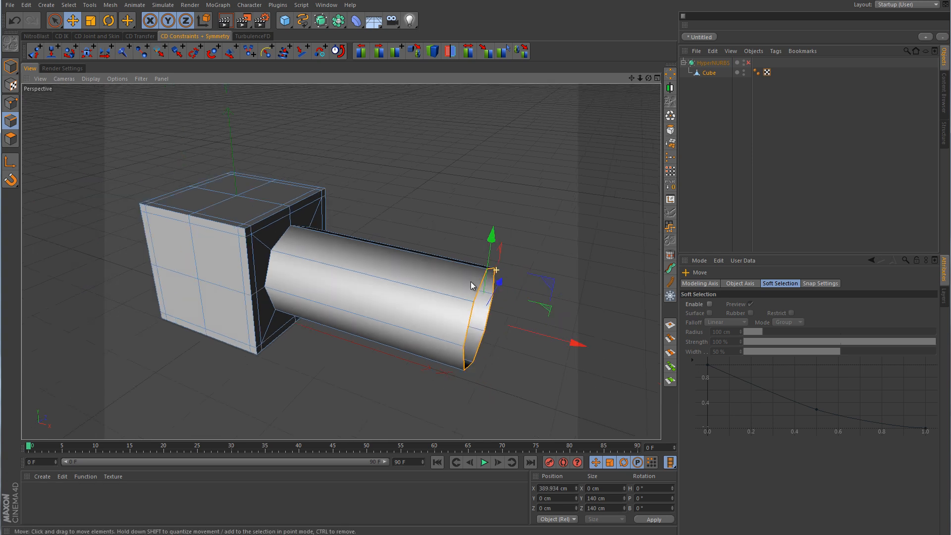
{"action": "left_click_drag", "start_coordinate": [470, 286], "coordinate": [520, 256], "text": "alt"}
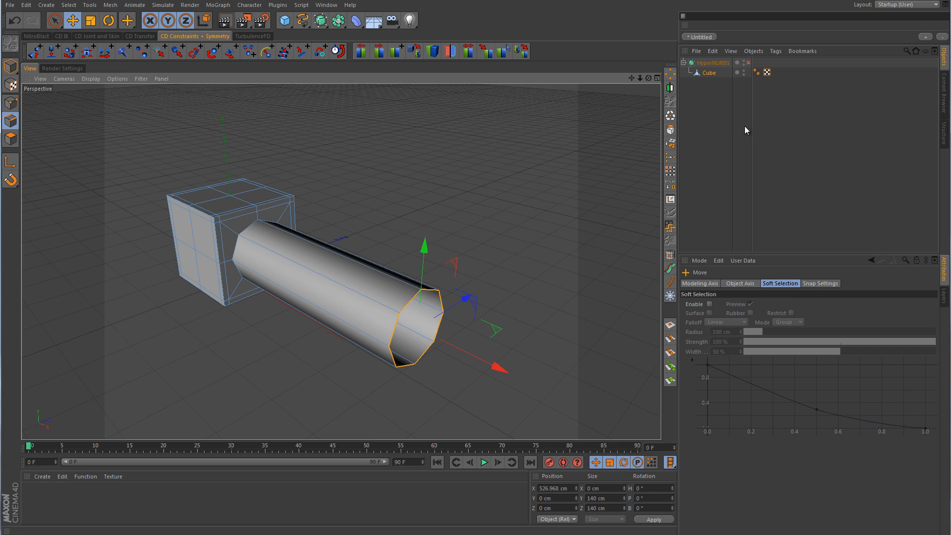
Re-enable the HyperNURBS smoothing, clear the object selection and examine the smoothed junction between tube and cube.
{"action": "left_click", "coordinate": [749, 63]}
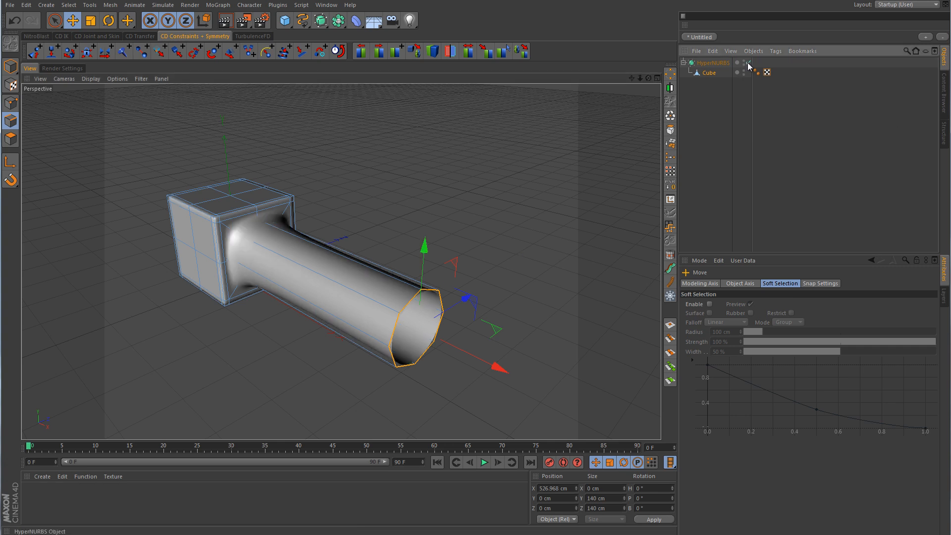
{"action": "left_click", "coordinate": [795, 146]}
{"action": "mouse_move", "coordinate": [499, 289]}
{"action": "left_mouse_down", "text": "alt"}
{"action": "mouse_move", "coordinate": [411, 250]}
{"action": "mouse_move", "coordinate": [494, 296]}
{"action": "left_mouse_up", "text": "alt"}
{"action": "middle_click_drag", "start_coordinate": [332, 243], "coordinate": [414, 254], "text": "alt"}
{"action": "right_click_drag", "start_coordinate": [414, 254], "coordinate": [480, 263], "text": "alt"}
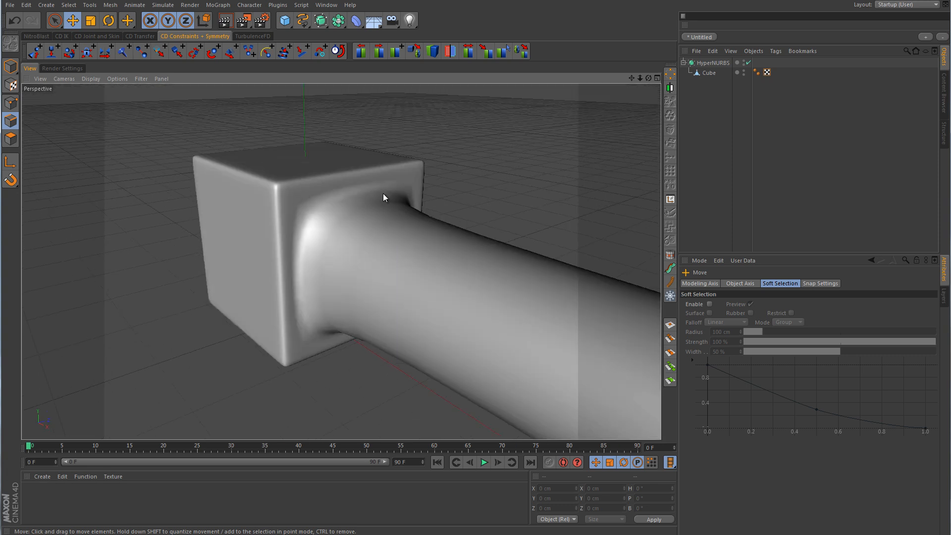
{"action": "left_click_drag", "start_coordinate": [430, 284], "coordinate": [372, 233], "text": "alt"}
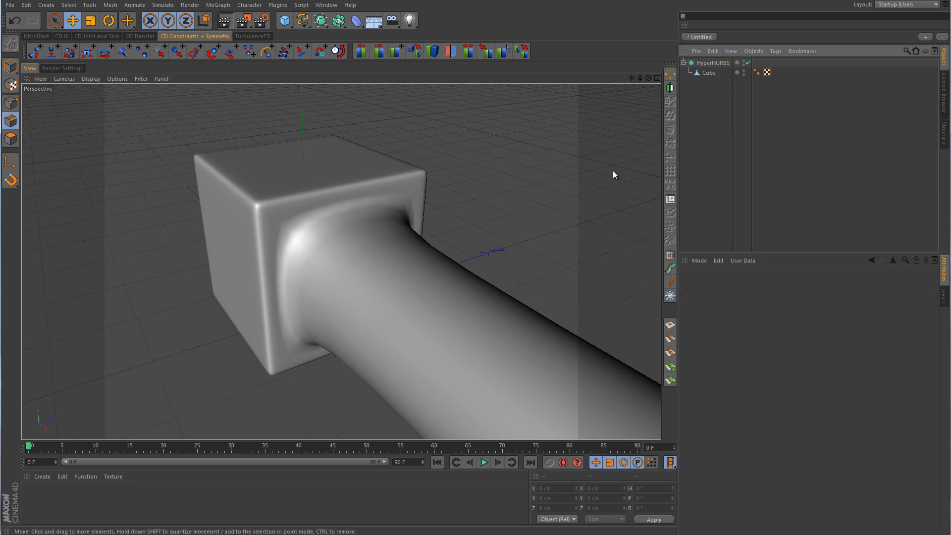
Turn off the smoothing and cut a loop around the tube close to the cube, using the Knife in Loop mode without Restrict to Selection.
{"action": "left_click", "coordinate": [749, 63]}
{"action": "left_click", "coordinate": [713, 73]}
{"action": "right_click", "coordinate": [459, 175]}
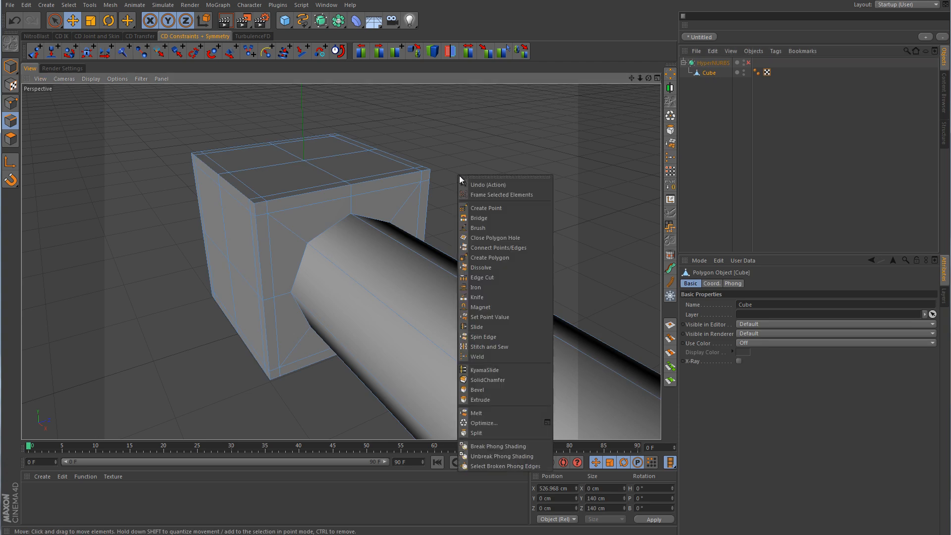
{"action": "left_click", "coordinate": [484, 296]}
{"action": "left_click", "coordinate": [727, 304]}
{"action": "left_click", "coordinate": [714, 344]}
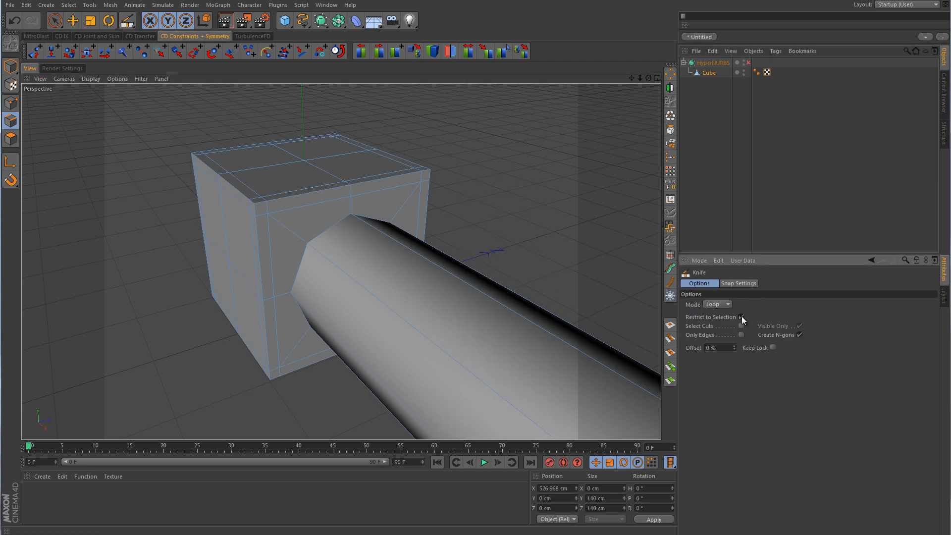
{"action": "left_click", "coordinate": [742, 317]}
{"action": "scroll", "coordinate": [484, 271], "scroll_direction": "up", "scroll_amount": 5}
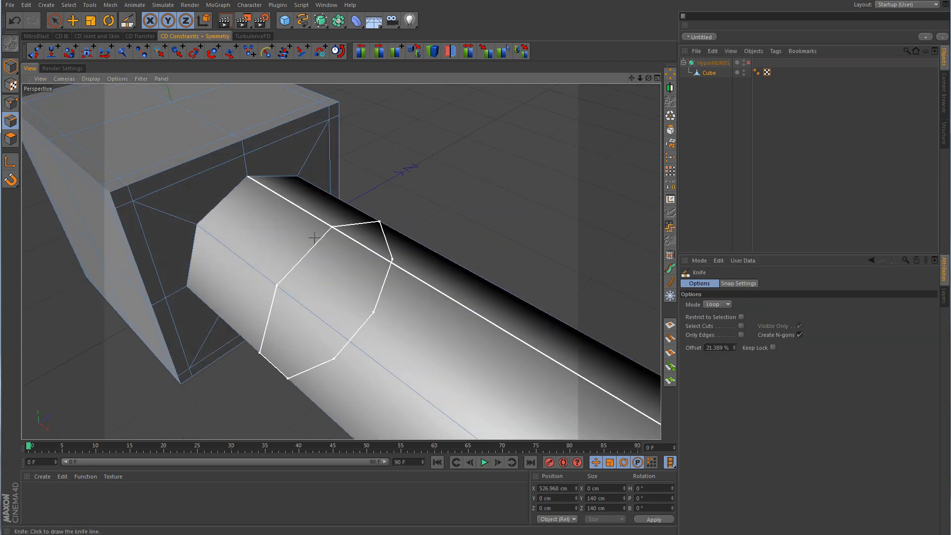
{"action": "middle_click_drag", "start_coordinate": [342, 262], "coordinate": [433, 296], "text": "alt"}
{"action": "right_click_drag", "start_coordinate": [361, 299], "coordinate": [412, 253], "text": "alt"}
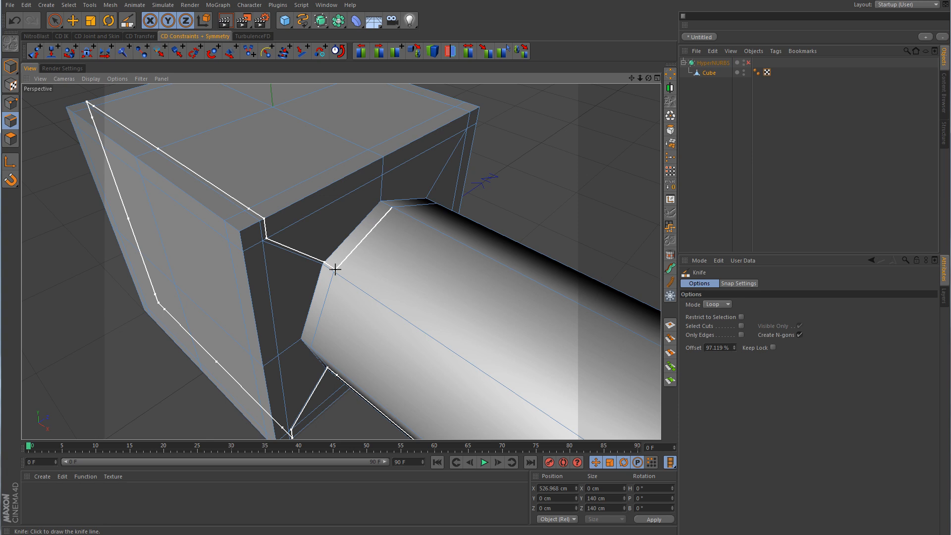
Turn the HyperNURBS smoothing back on, deselect the cube and inspect the tightened tube joint from several angles.
{"action": "left_click", "coordinate": [748, 62]}
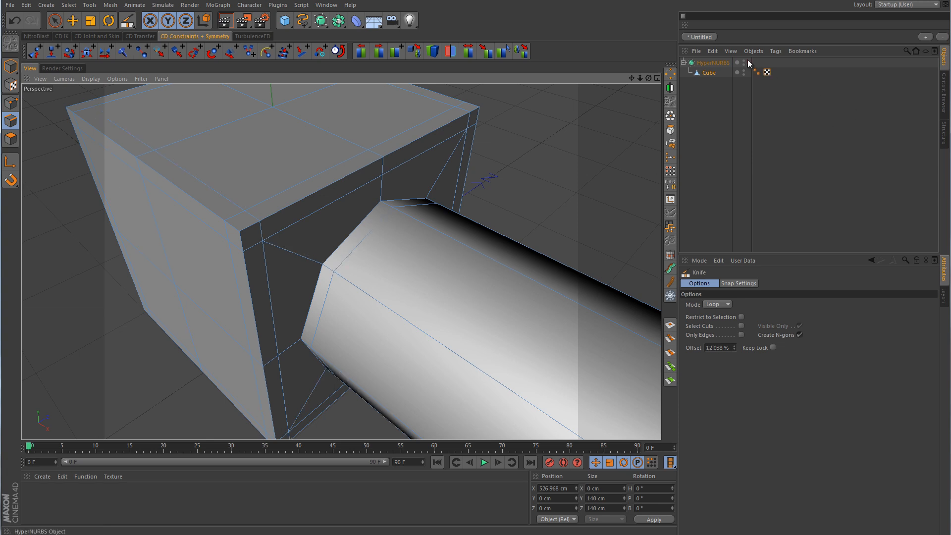
{"action": "left_click", "coordinate": [798, 132]}
{"action": "right_click_drag", "start_coordinate": [516, 248], "coordinate": [458, 282], "text": "alt"}
{"action": "left_click_drag", "start_coordinate": [550, 279], "coordinate": [394, 249], "text": "alt"}
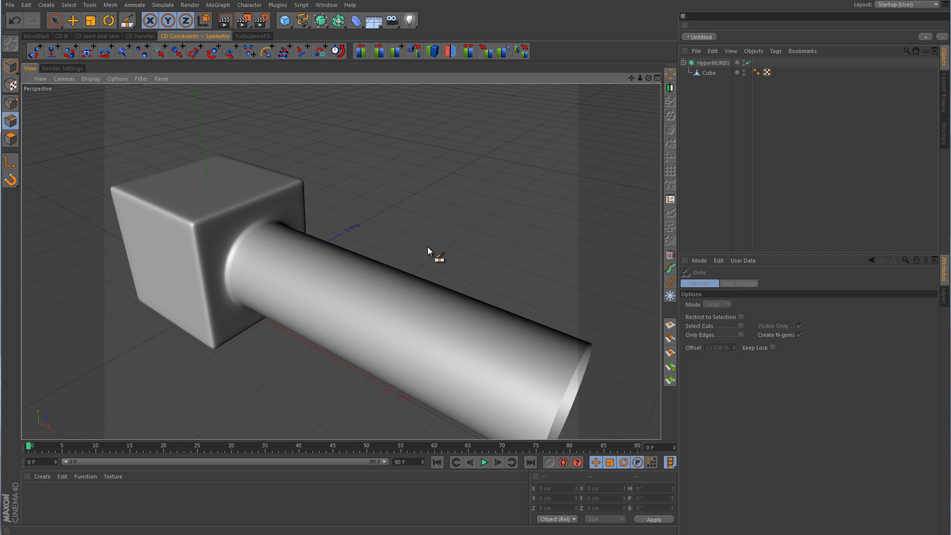
{"action": "scroll", "coordinate": [472, 236], "scroll_direction": "down", "scroll_amount": 4}
{"action": "left_click_drag", "start_coordinate": [471, 236], "coordinate": [385, 250], "text": "alt"}
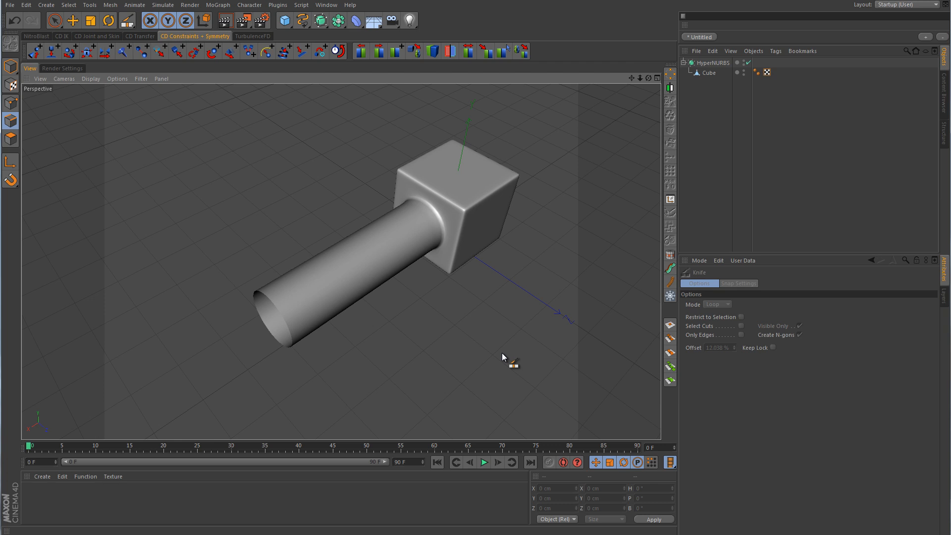
Show the whole model in the Top view with Gouraud Shading and turn off the HyperNURBS smoothing.
{"action": "middle_click", "coordinate": [507, 238]}
{"action": "middle_click", "coordinate": [516, 209]}
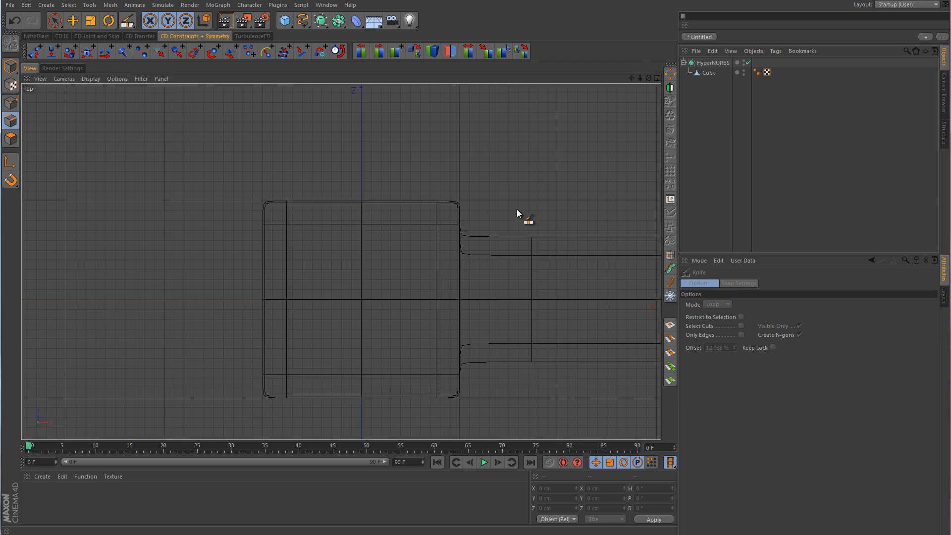
{"action": "scroll", "coordinate": [522, 232], "scroll_direction": "down", "scroll_amount": 6}
{"action": "middle_click_drag", "start_coordinate": [549, 219], "coordinate": [356, 268], "text": "alt"}
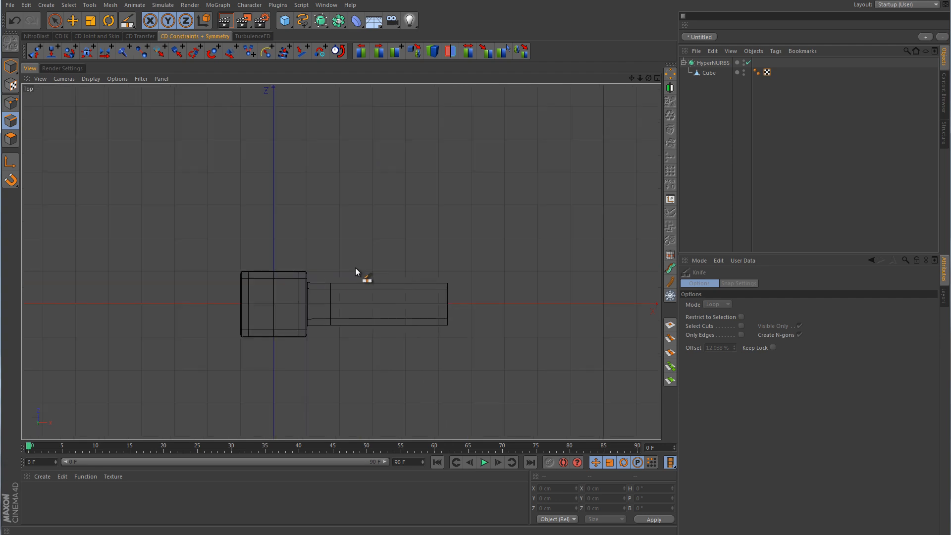
{"action": "left_click", "coordinate": [91, 79]}
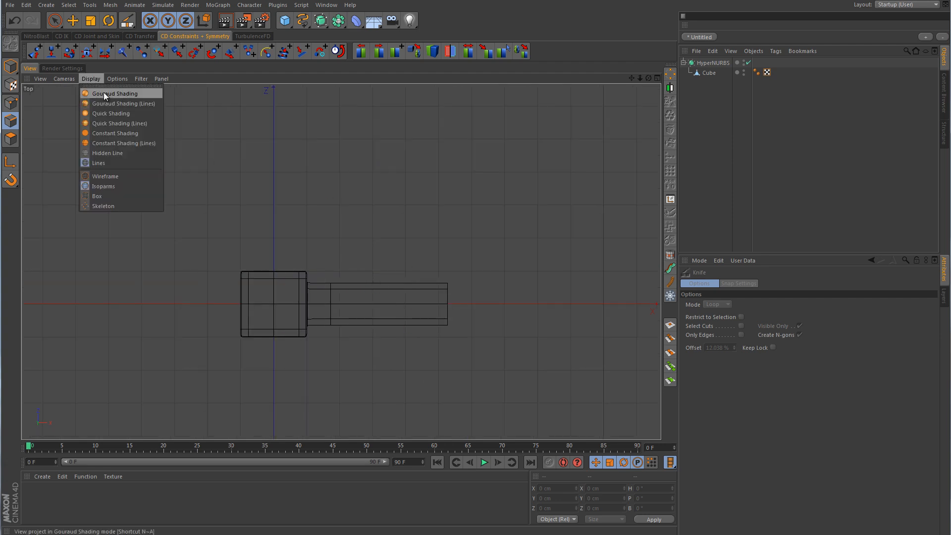
{"action": "left_click", "coordinate": [103, 94]}
{"action": "left_click", "coordinate": [749, 63]}
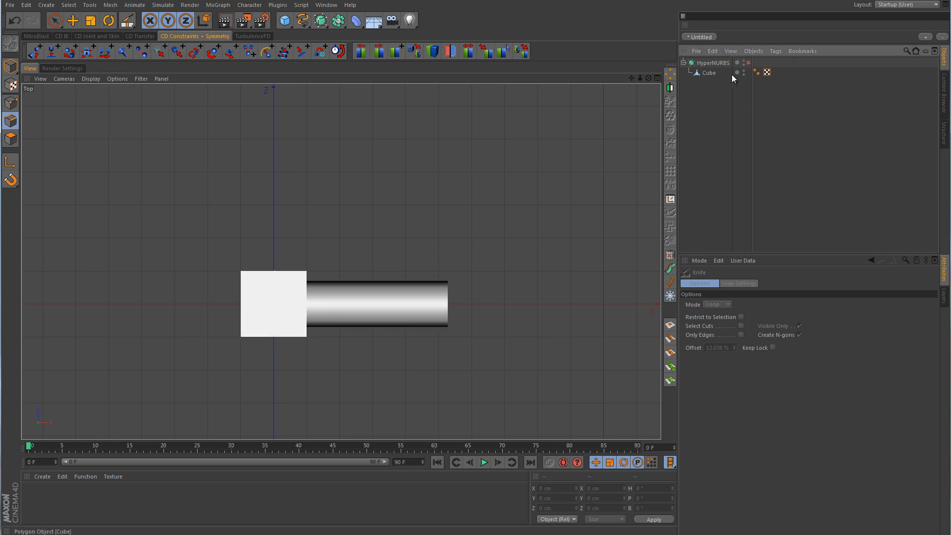
Cut a V of two roughly 45° lines from the tube's centre line past one side, using the Knife in Line mode with Visible Only off.
{"action": "left_click", "coordinate": [710, 75]}
{"action": "key", "text": "k"}
{"action": "scroll", "coordinate": [435, 297], "scroll_direction": "down", "scroll_amount": 1}
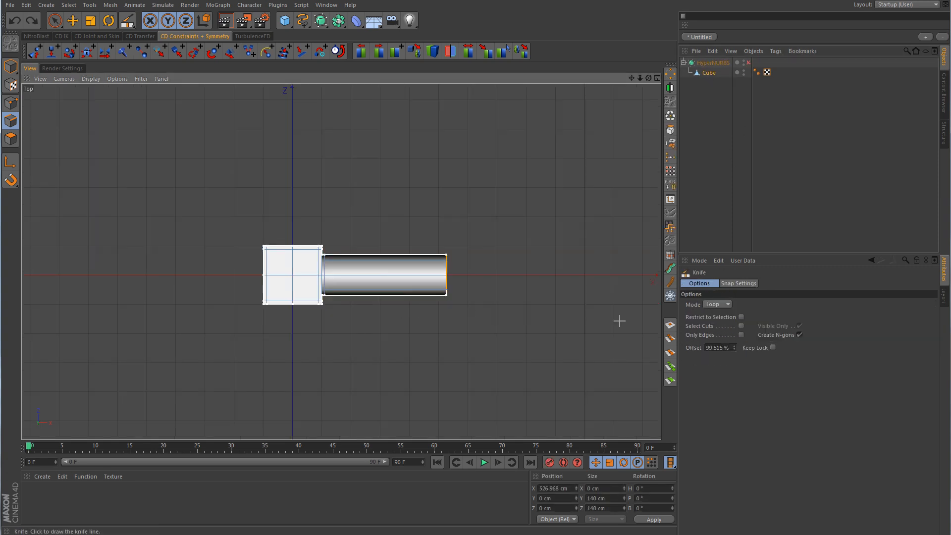
{"action": "left_click", "coordinate": [725, 305]}
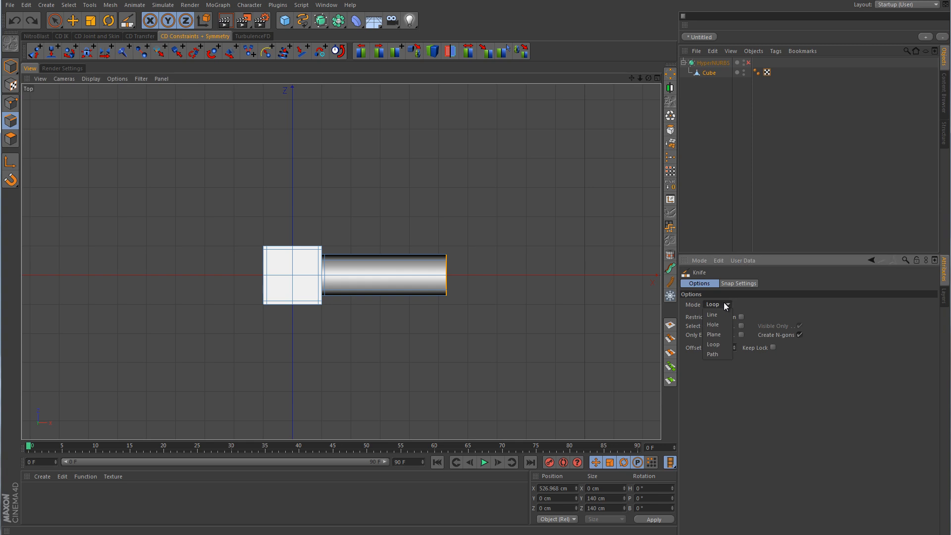
{"action": "left_click", "coordinate": [718, 314]}
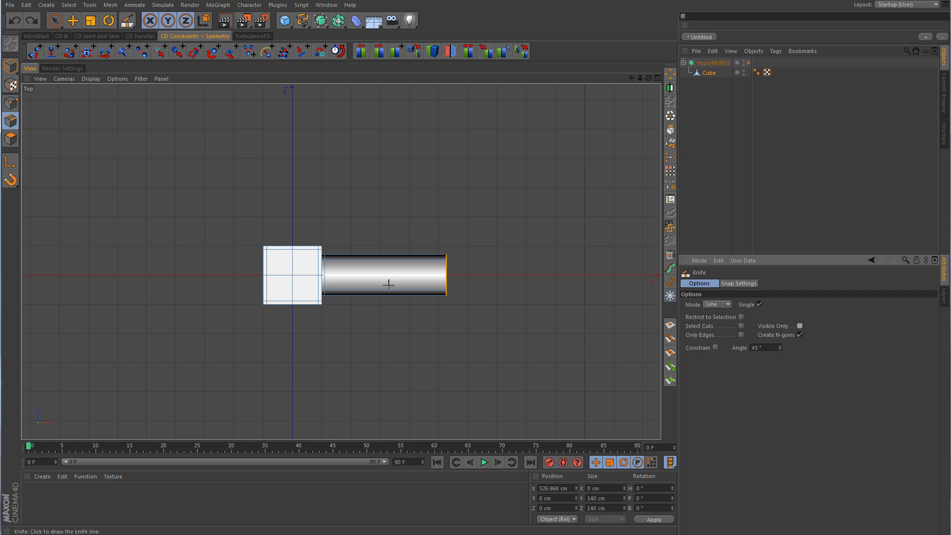
{"action": "scroll", "coordinate": [379, 321], "scroll_direction": "up", "scroll_amount": 5}
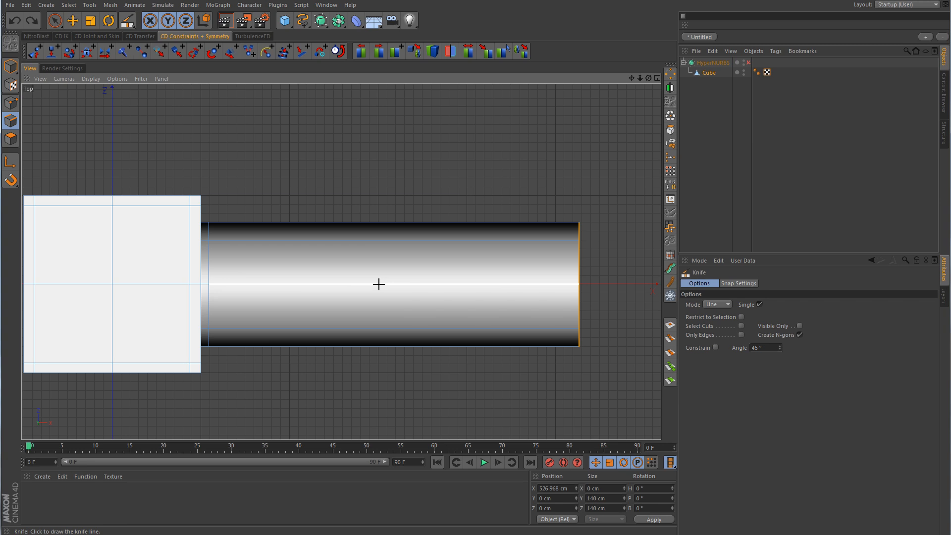
{"action": "left_click_drag", "start_coordinate": [379, 284], "coordinate": [379, 132]}
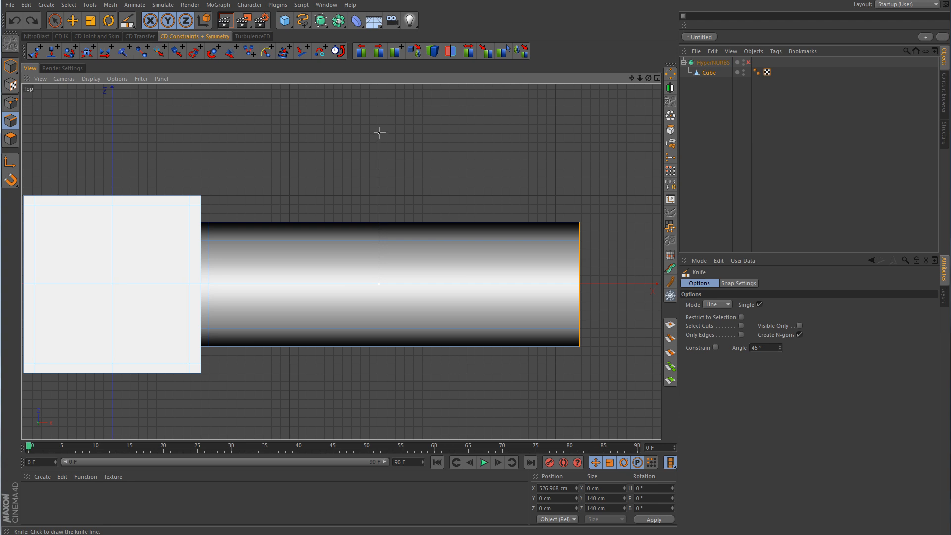
{"action": "left_click_drag", "start_coordinate": [379, 132], "coordinate": [220, 288]}
{"action": "left_click_drag", "start_coordinate": [379, 284], "coordinate": [496, 169]}
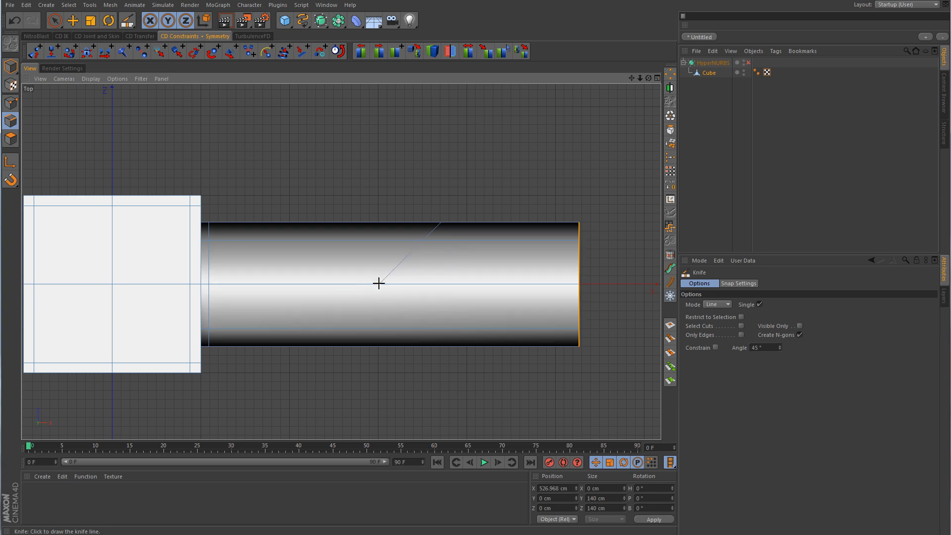
{"action": "left_click_drag", "start_coordinate": [379, 283], "coordinate": [253, 158]}
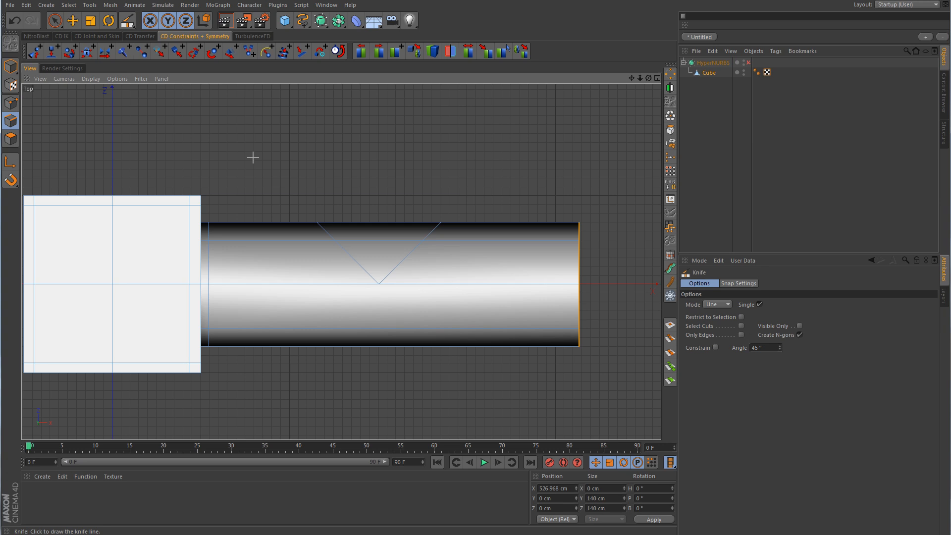
Return to the Perspective view and examine the diagonal cuts on the side of the tube.
{"action": "middle_click", "coordinate": [459, 210]}
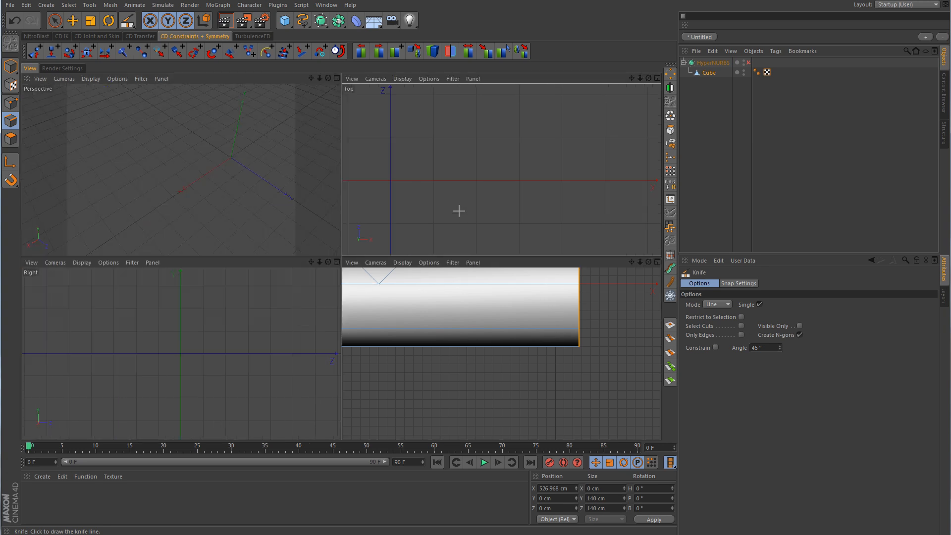
{"action": "middle_click", "coordinate": [240, 188]}
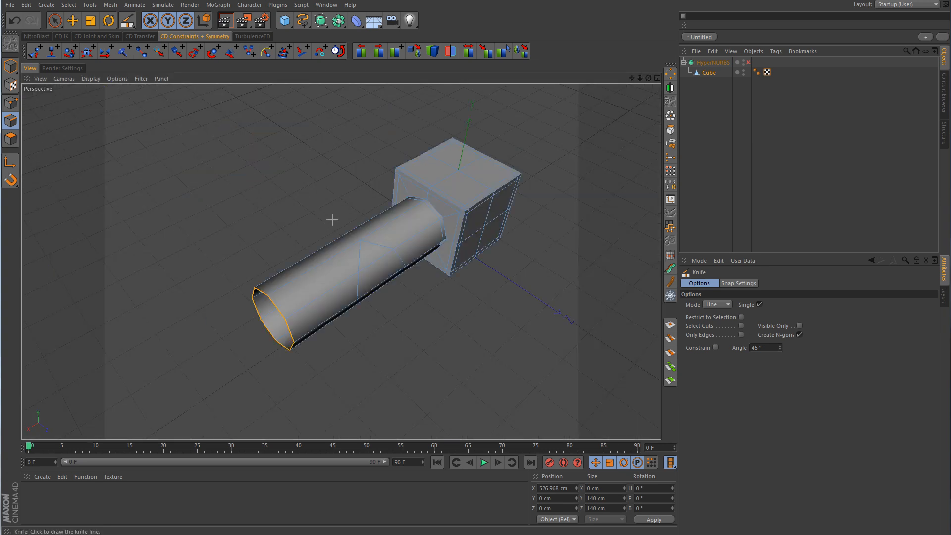
{"action": "right_click_drag", "start_coordinate": [351, 280], "coordinate": [469, 284], "text": "alt"}
{"action": "left_click_drag", "start_coordinate": [469, 284], "coordinate": [360, 161], "text": "alt"}
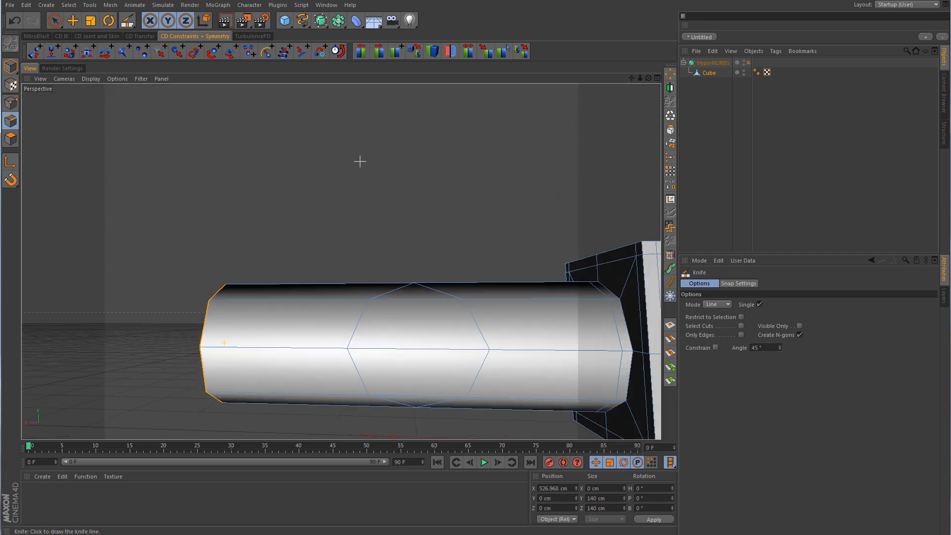
{"action": "left_click_drag", "start_coordinate": [463, 334], "coordinate": [486, 245], "text": "alt"}
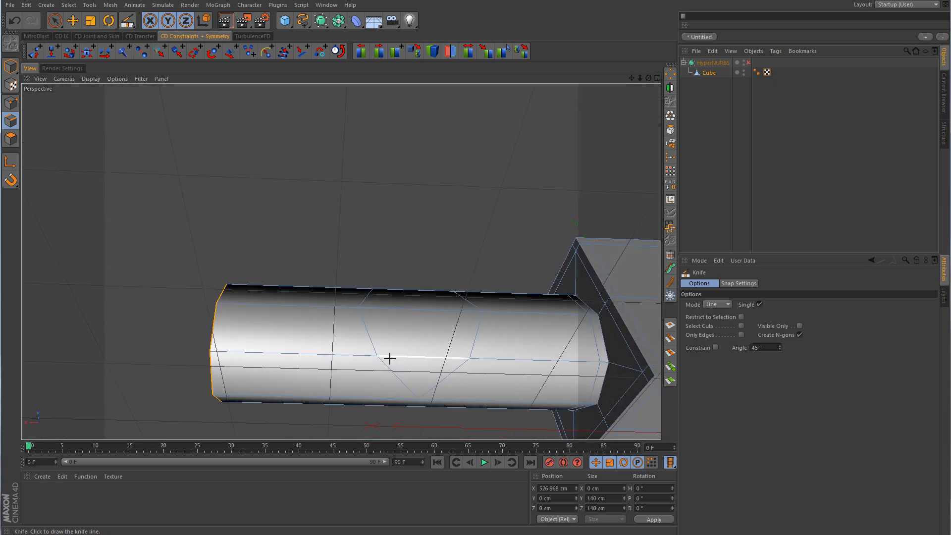
Delete the polygons enclosed by the diagonal knife cuts on the tube's side.
{"action": "left_click_drag", "start_coordinate": [497, 199], "coordinate": [443, 262], "text": "alt"}
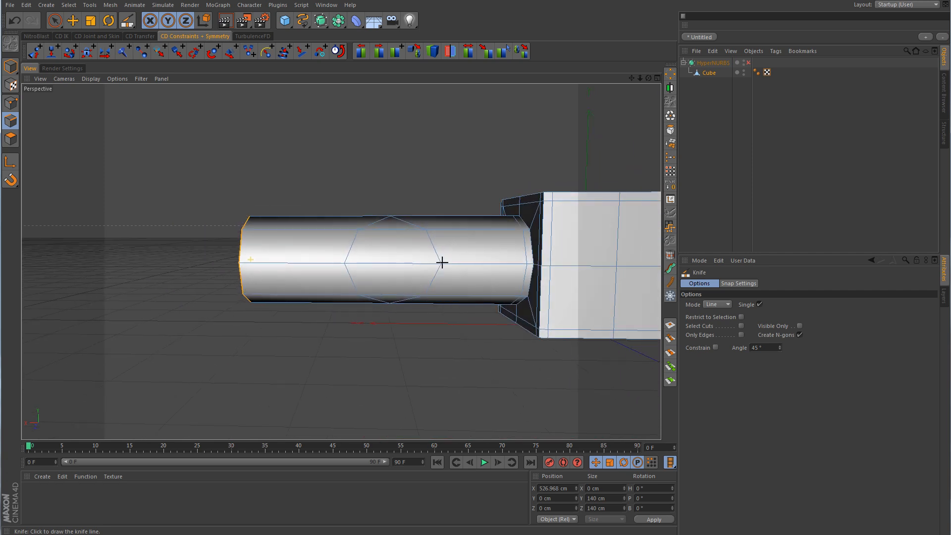
{"action": "middle_click_drag", "start_coordinate": [444, 257], "coordinate": [398, 262], "text": "alt"}
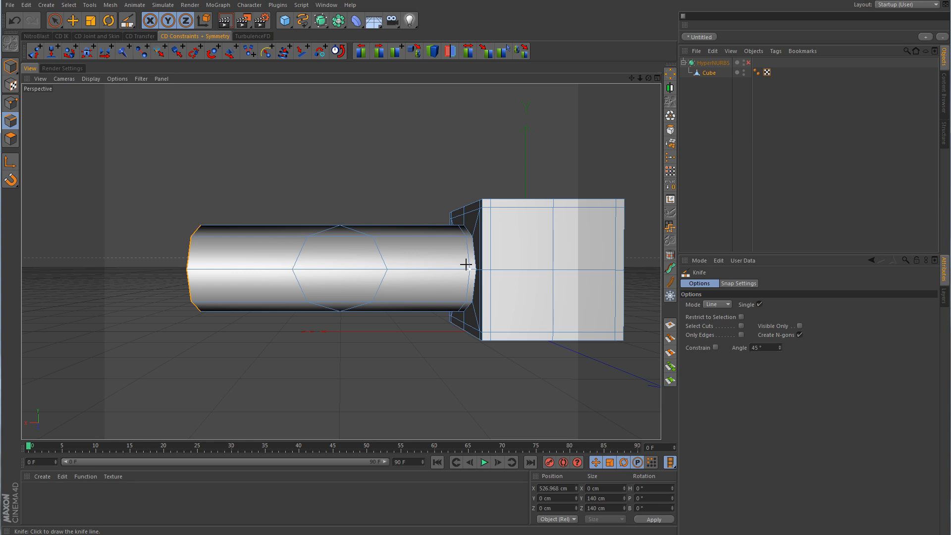
{"action": "left_click_drag", "start_coordinate": [466, 264], "coordinate": [149, 163], "text": "alt"}
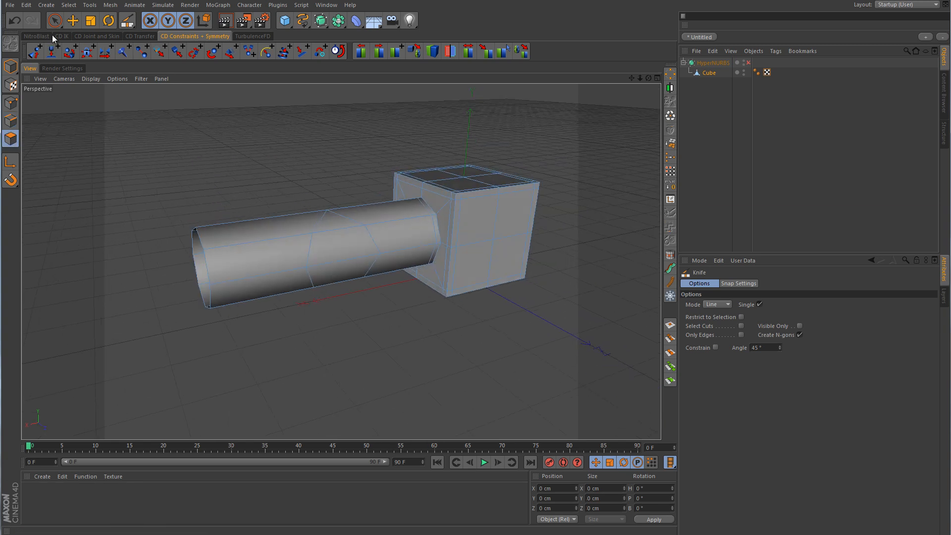
{"action": "left_click", "coordinate": [54, 20]}
{"action": "left_click", "coordinate": [341, 243]}
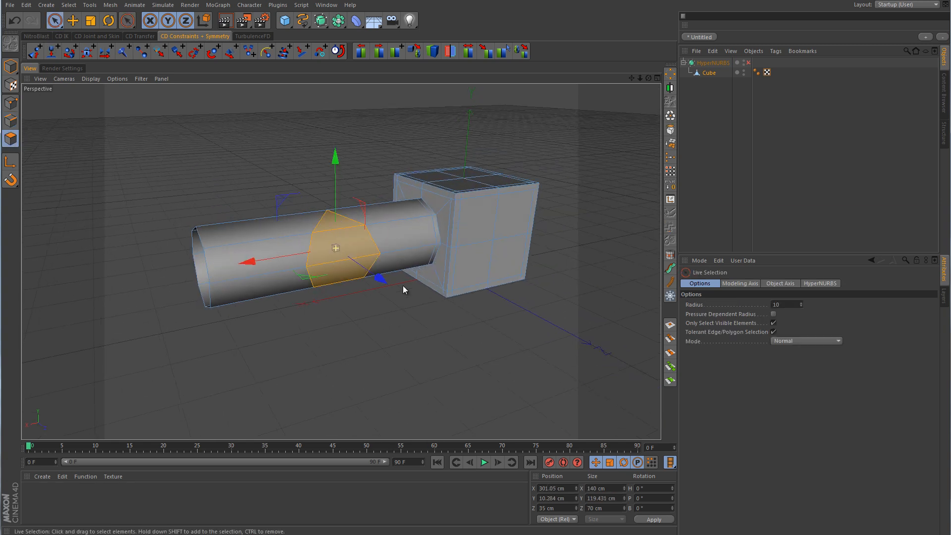
{"action": "left_click_drag", "start_coordinate": [402, 285], "coordinate": [409, 193], "text": "alt"}
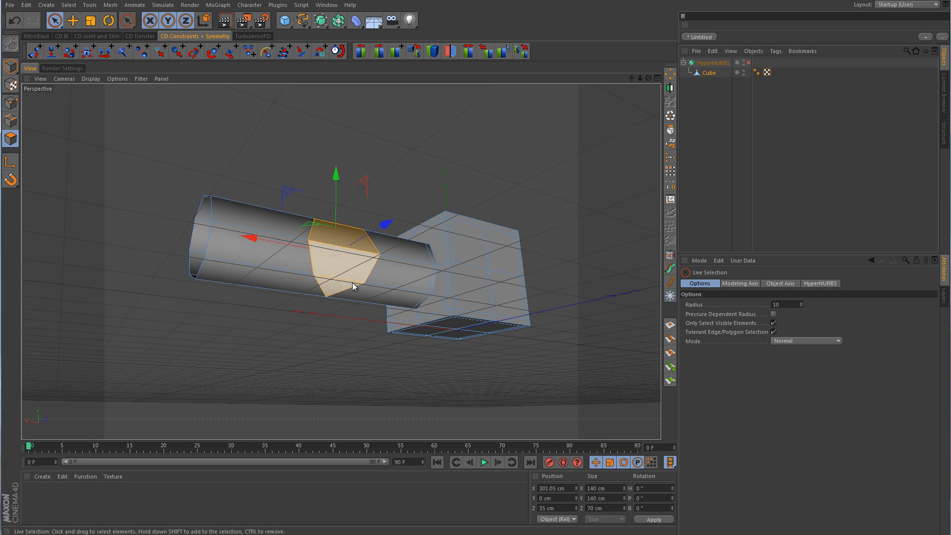
{"action": "key", "text": "Delete"}
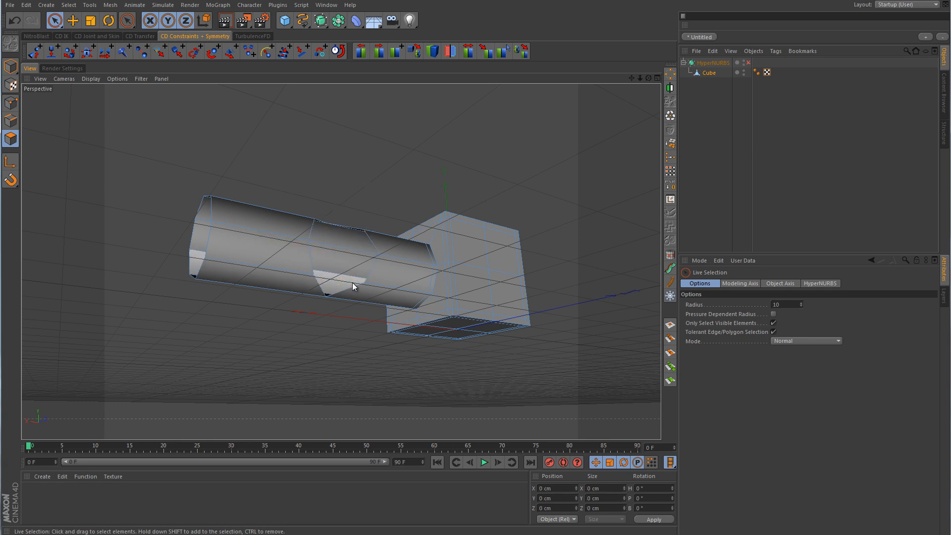
{"action": "left_click_drag", "start_coordinate": [400, 164], "coordinate": [406, 272], "text": "alt"}
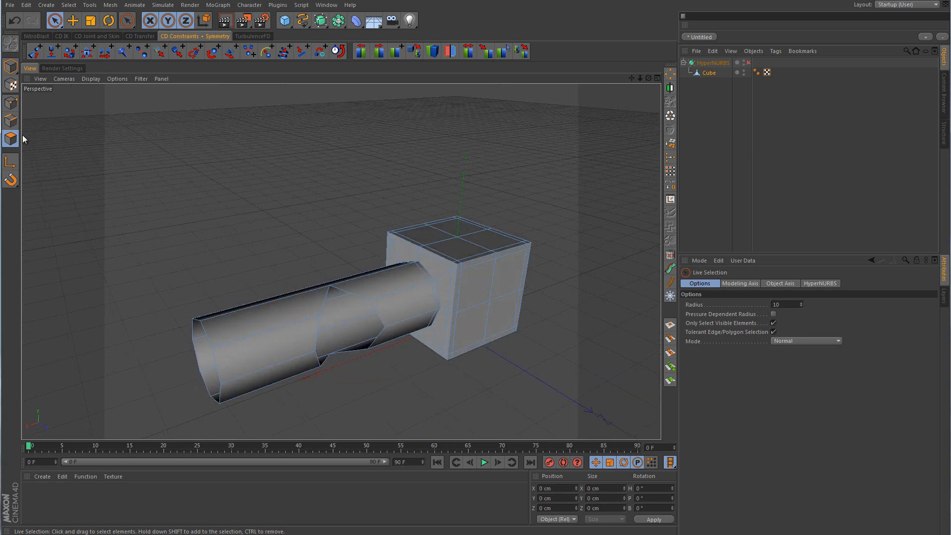
Select the boundary edge loop of the new hole in the tube's side using Loop Selection in edge mode.
{"action": "left_click", "coordinate": [15, 122]}
{"action": "right_click_drag", "start_coordinate": [319, 328], "coordinate": [382, 298], "text": "alt"}
{"action": "middle_click_drag", "start_coordinate": [383, 297], "coordinate": [369, 284], "text": "alt"}
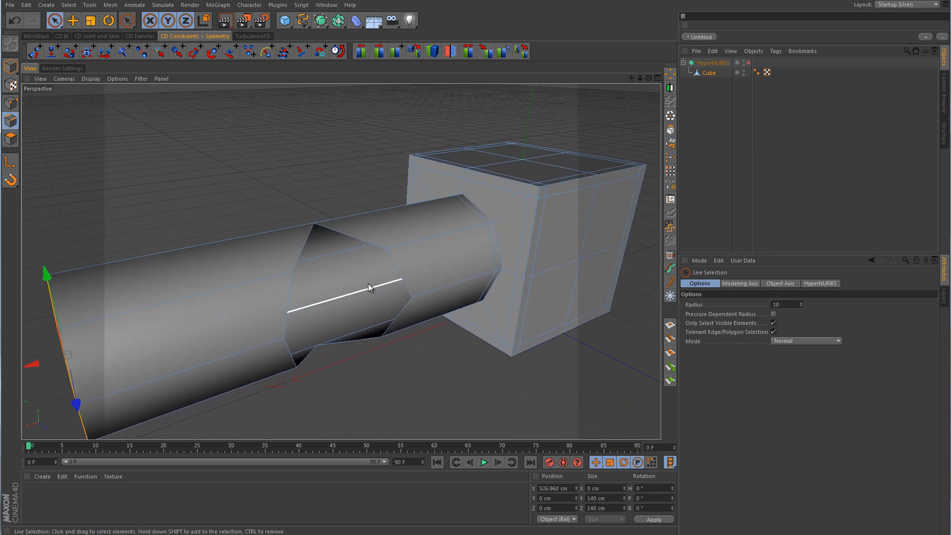
{"action": "key", "text": "u"}
{"action": "key", "text": "l"}
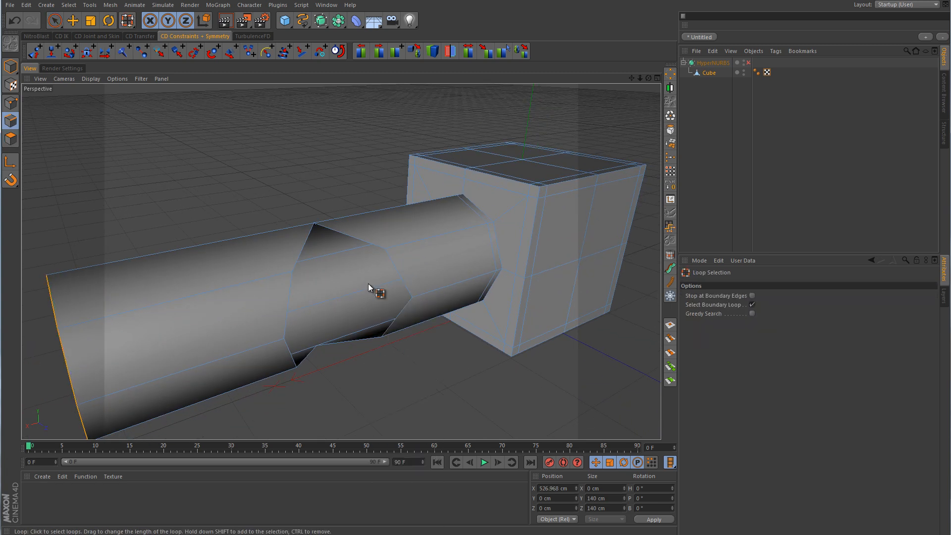
{"action": "left_click", "coordinate": [394, 261]}
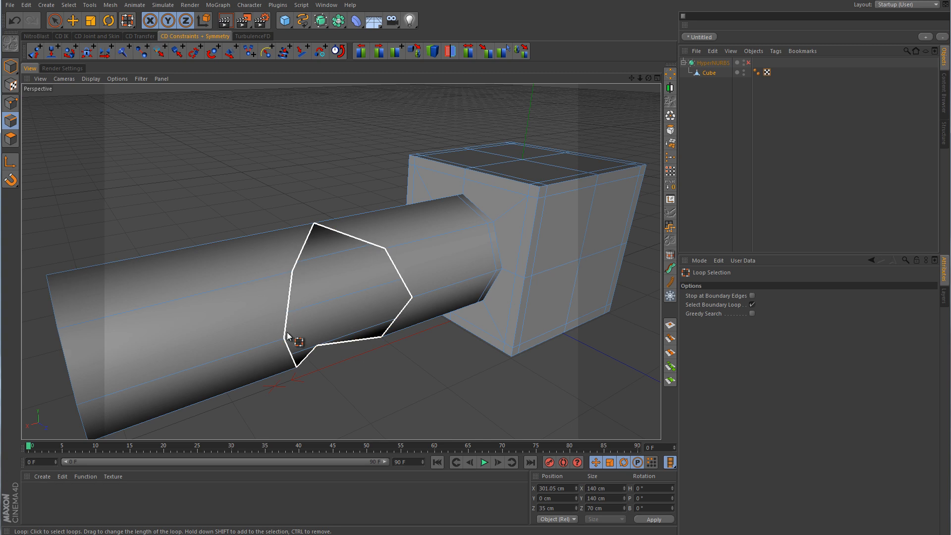
Extrude the hole's edge loop straight out along Z to about 495 cm, forming a side branch.
{"action": "right_click_drag", "start_coordinate": [431, 362], "coordinate": [406, 370], "text": "alt"}
{"action": "left_click_drag", "start_coordinate": [406, 370], "coordinate": [342, 259], "text": "alt"}
{"action": "key", "text": "e"}
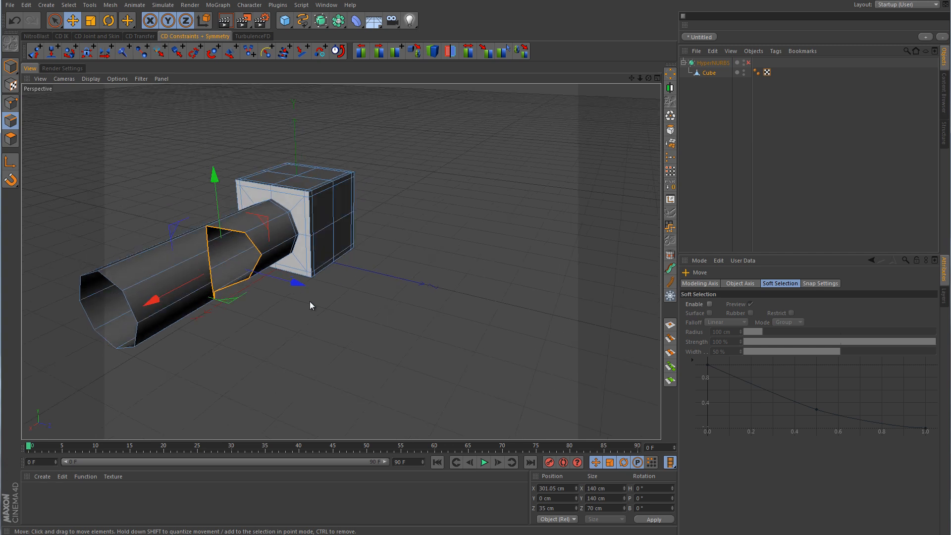
{"action": "left_click_drag", "start_coordinate": [298, 285], "coordinate": [554, 374]}
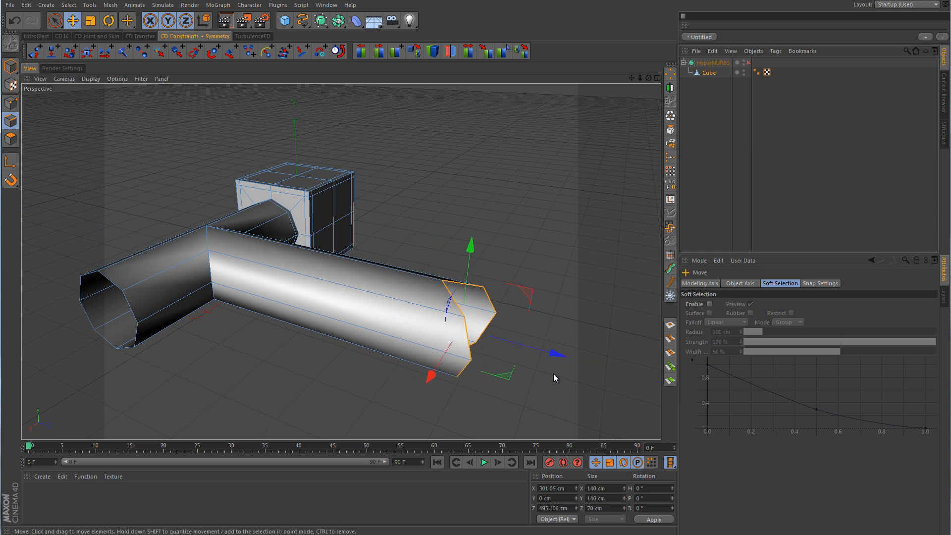
Preview the side branch with HyperNURBS smoothing and the cube deselected, then turn the smoothing off and reselect the cube.
{"action": "left_click", "coordinate": [748, 62]}
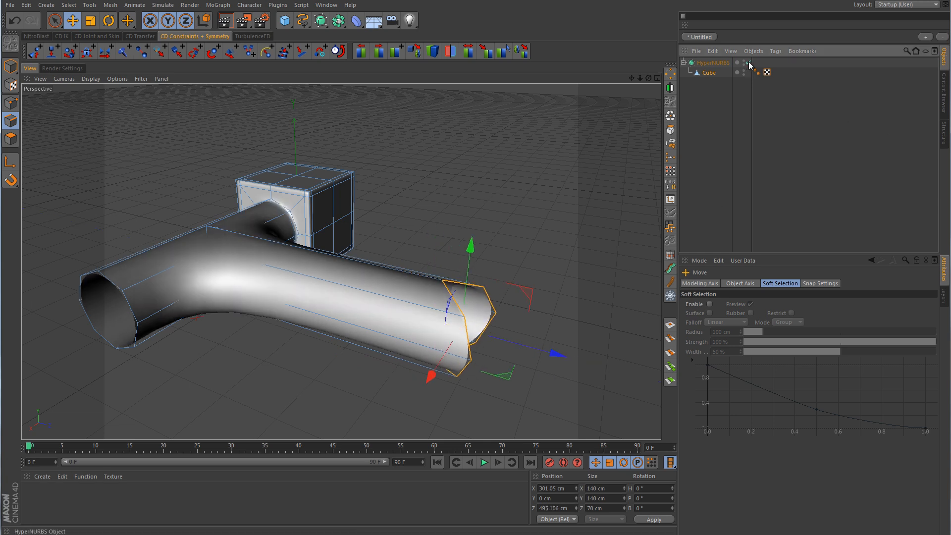
{"action": "left_click", "coordinate": [795, 140]}
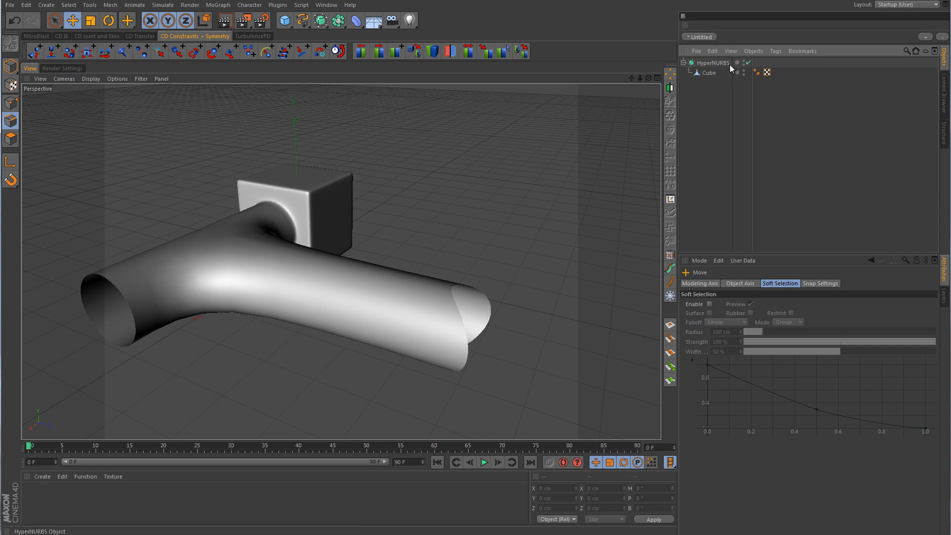
{"action": "left_click", "coordinate": [748, 63]}
{"action": "left_click", "coordinate": [710, 72]}
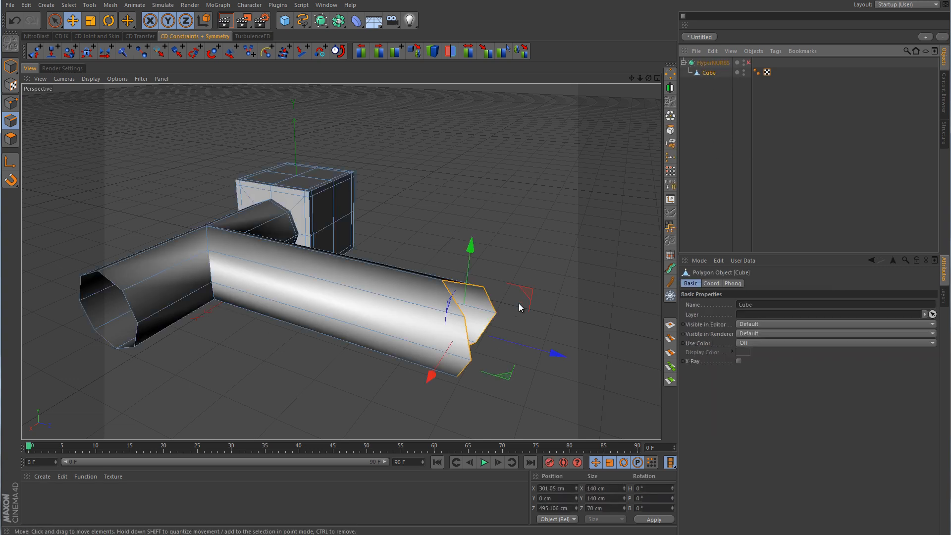
Flatten the open end of the side branch by setting its edge loop's Z size to 0 cm.
{"action": "left_click_drag", "start_coordinate": [456, 254], "coordinate": [388, 284], "text": "alt"}
{"action": "left_click_drag", "start_coordinate": [379, 357], "coordinate": [447, 280], "text": "alt"}
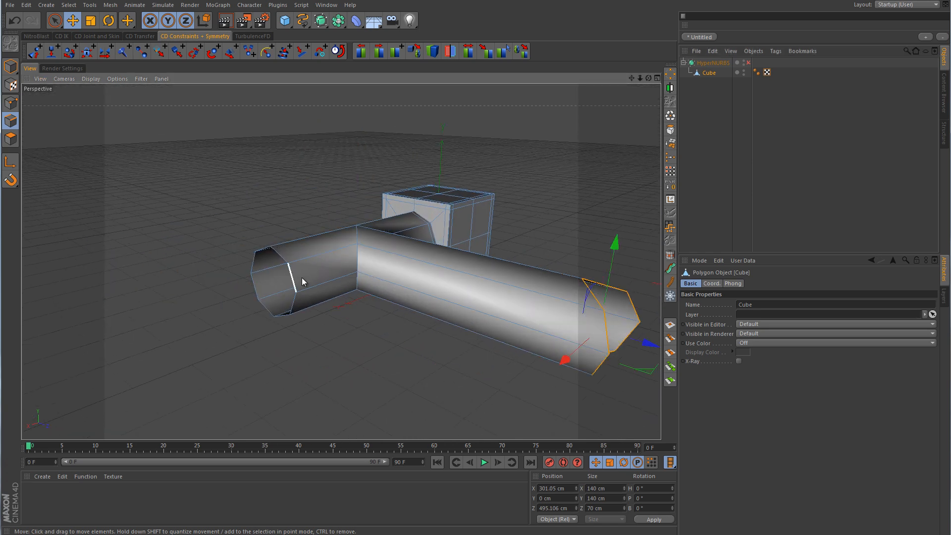
{"action": "middle_click_drag", "start_coordinate": [518, 246], "coordinate": [346, 219], "text": "alt"}
{"action": "left_click_drag", "start_coordinate": [411, 280], "coordinate": [471, 281], "text": "alt"}
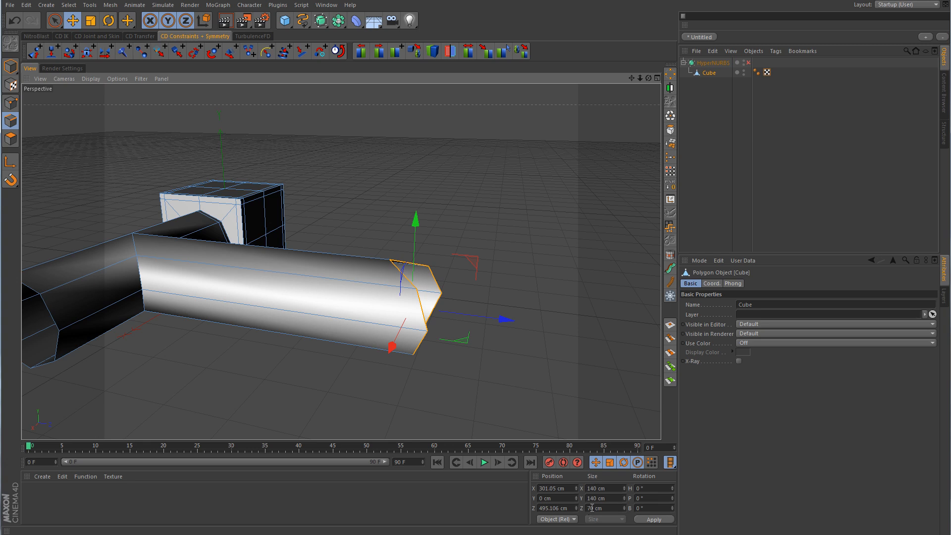
{"action": "left_click", "coordinate": [613, 509]}
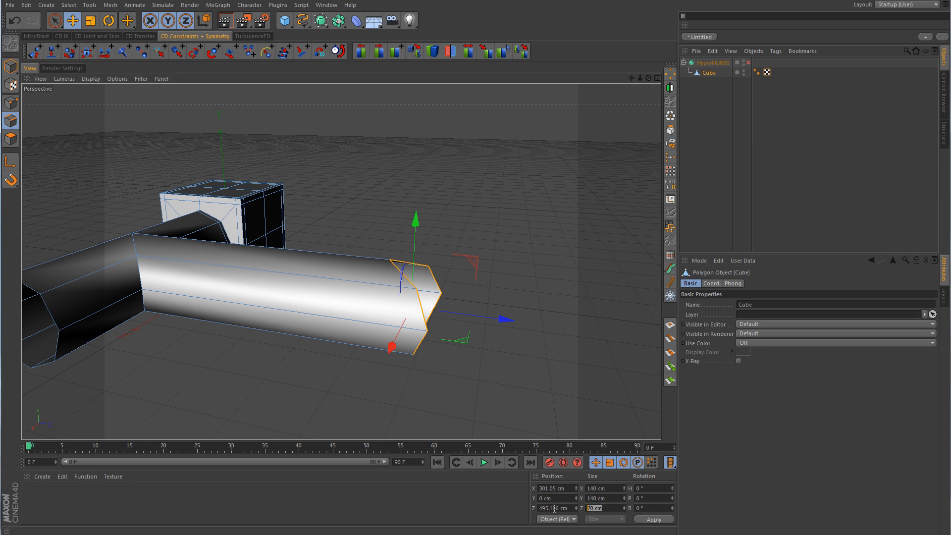
{"action": "type", "text": "0"}
{"action": "key", "text": "Return"}
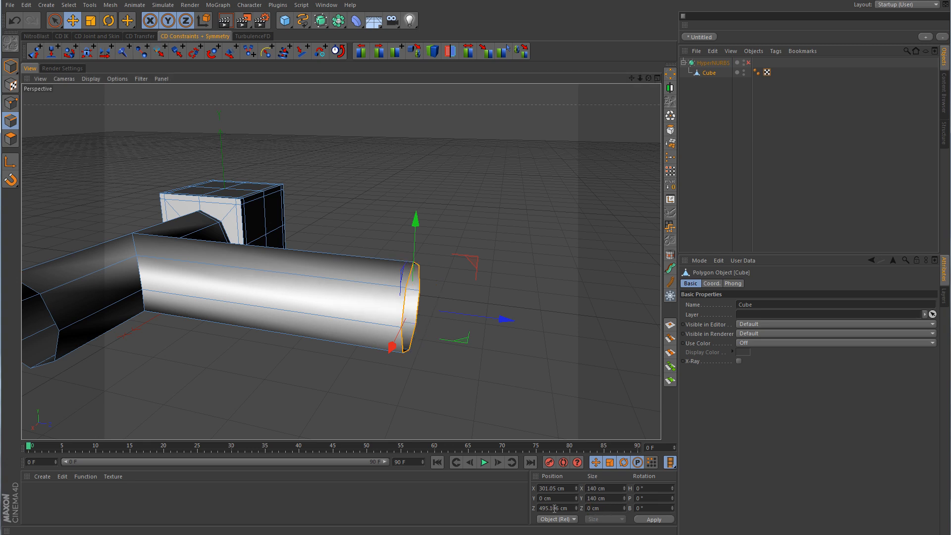
{"action": "left_click_drag", "start_coordinate": [429, 256], "coordinate": [423, 376], "text": "alt"}
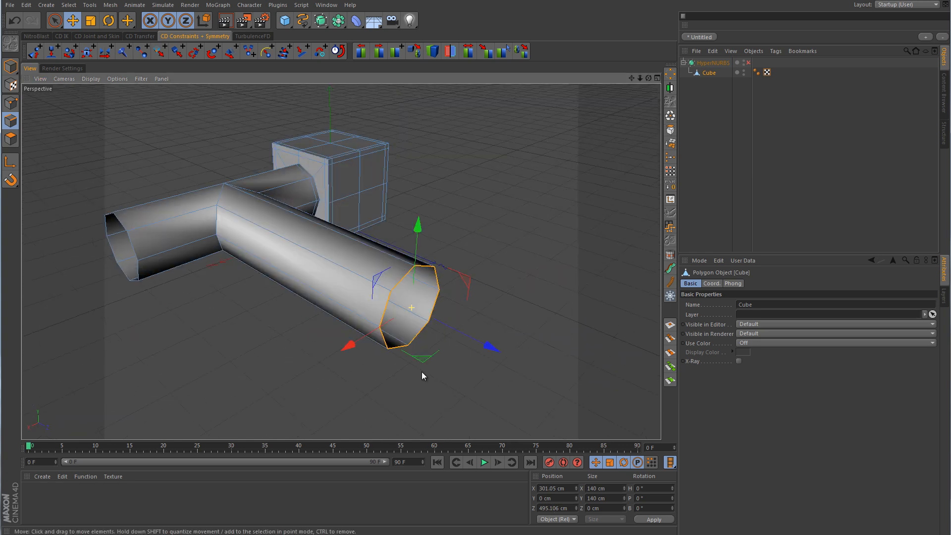
Turn on the HyperNURBS smoothing, deselect the cube and inspect the flattened branch end and the soft junction.
{"action": "left_click", "coordinate": [749, 62]}
{"action": "left_click", "coordinate": [604, 238]}
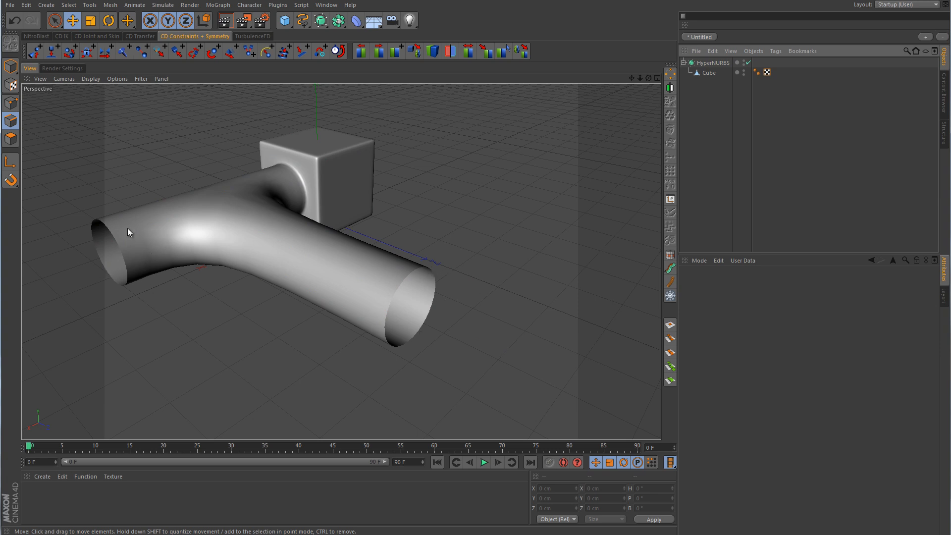
{"action": "left_click_drag", "start_coordinate": [279, 208], "coordinate": [416, 300], "text": "alt"}
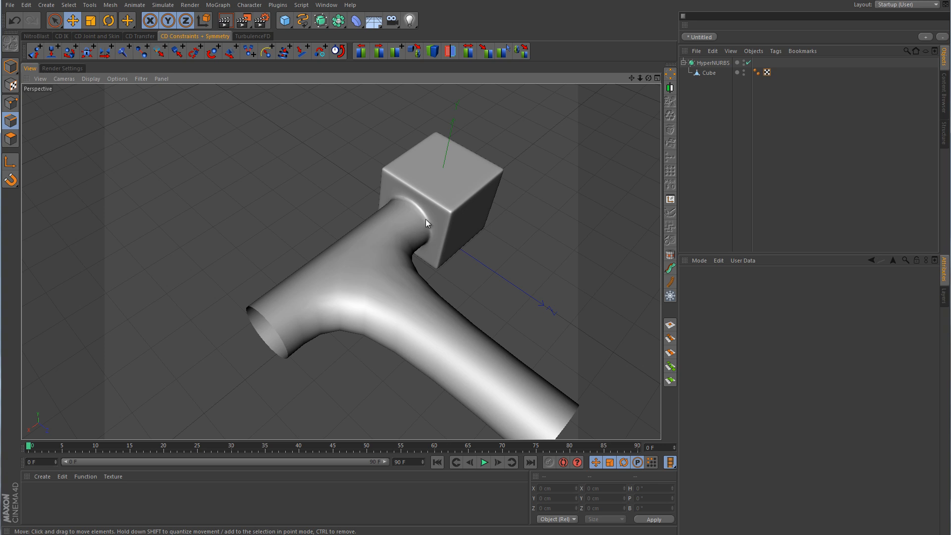
With smoothing off, add a loop cut around the side branch close to the junction at 1.55 % offset, using the Knife in Loop mode.
{"action": "left_click", "coordinate": [749, 63]}
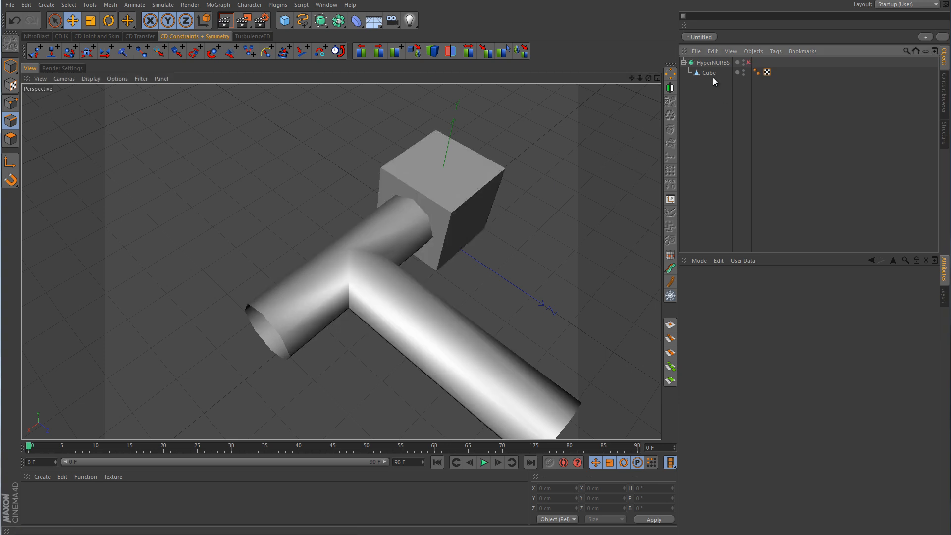
{"action": "left_click", "coordinate": [709, 73]}
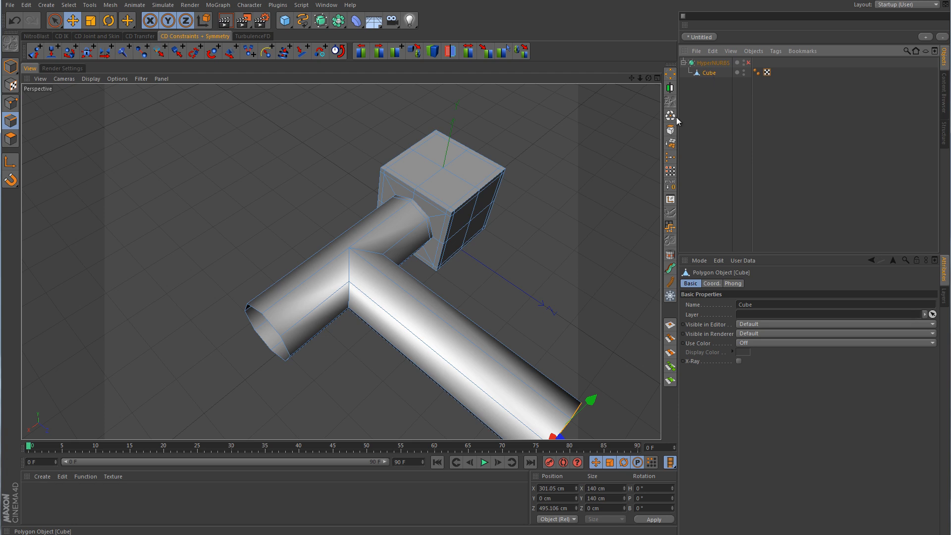
{"action": "right_click", "coordinate": [512, 265]}
{"action": "left_click", "coordinate": [533, 385]}
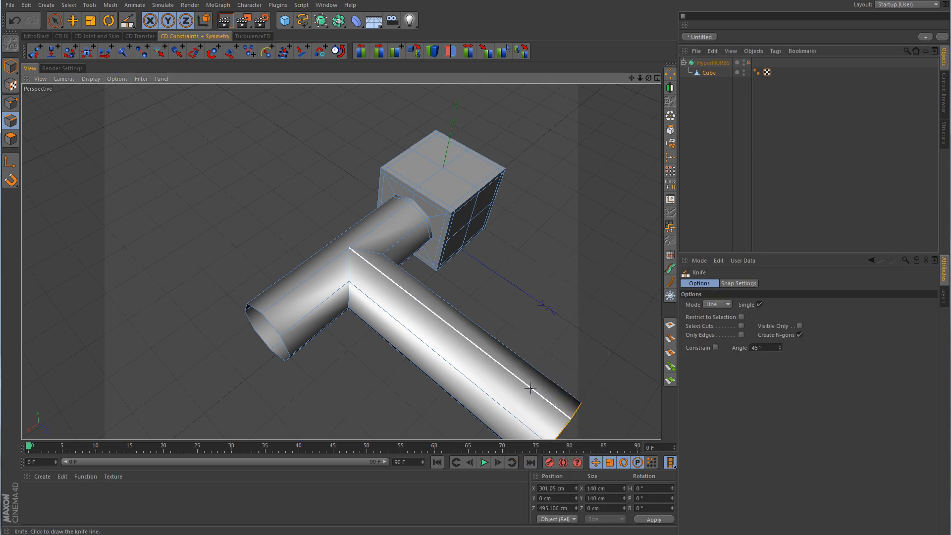
{"action": "left_click", "coordinate": [717, 305]}
{"action": "left_click", "coordinate": [718, 344]}
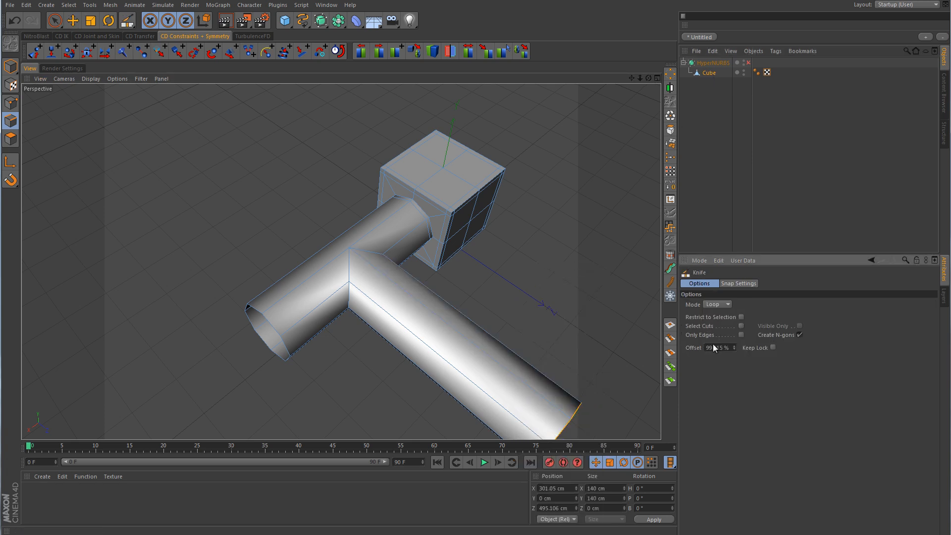
{"action": "scroll", "coordinate": [356, 278], "scroll_direction": "up", "scroll_amount": 6}
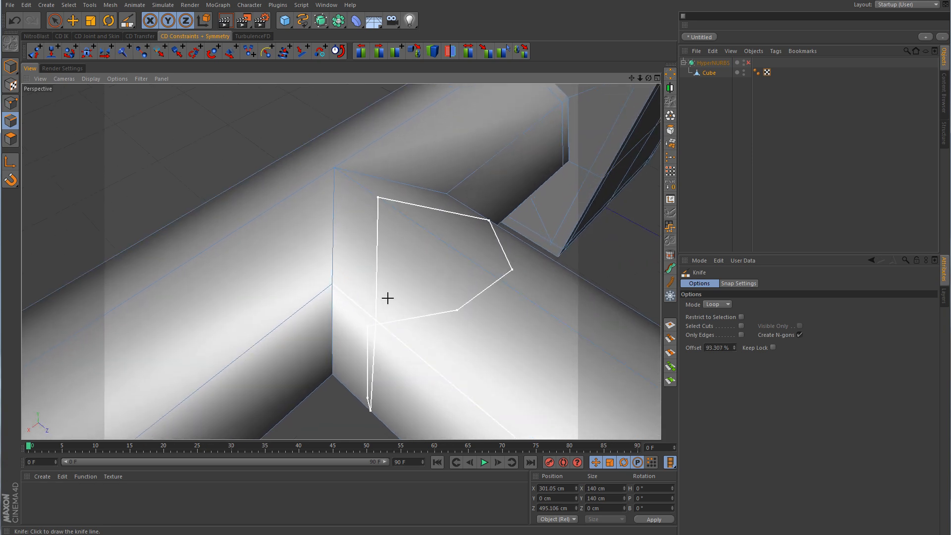
{"action": "left_click", "coordinate": [339, 286]}
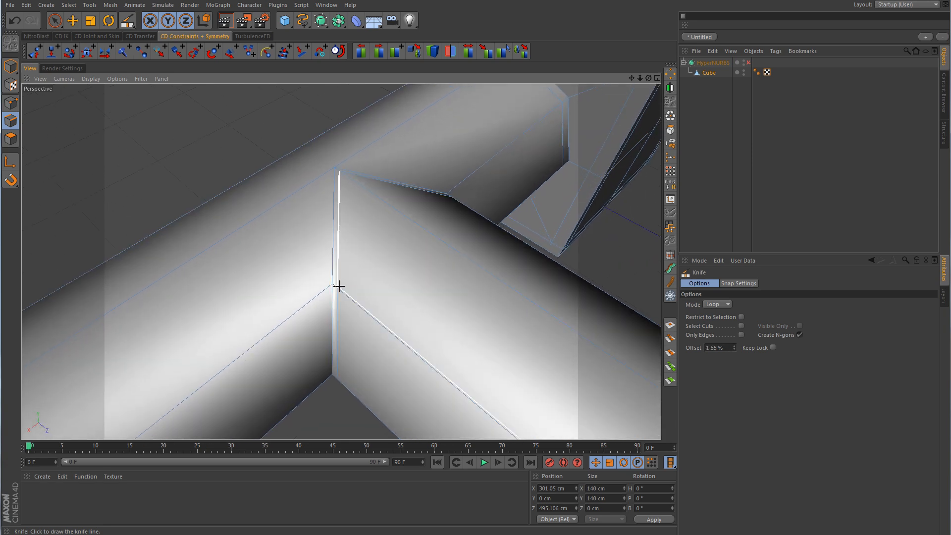
Turn the HyperNURBS smoothing back on, deselect the cube and examine the tightened branch junction up close.
{"action": "left_click", "coordinate": [749, 62]}
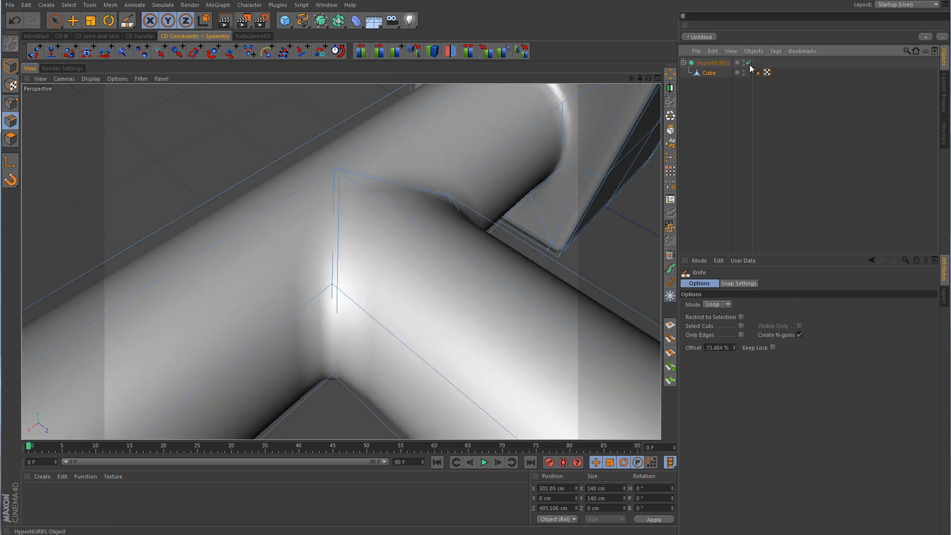
{"action": "left_click", "coordinate": [807, 141]}
{"action": "scroll", "coordinate": [541, 248], "scroll_direction": "down", "scroll_amount": 8}
{"action": "left_click_drag", "start_coordinate": [579, 275], "coordinate": [361, 308], "text": "alt"}
{"action": "scroll", "coordinate": [396, 292], "scroll_direction": "up", "scroll_amount": 6}
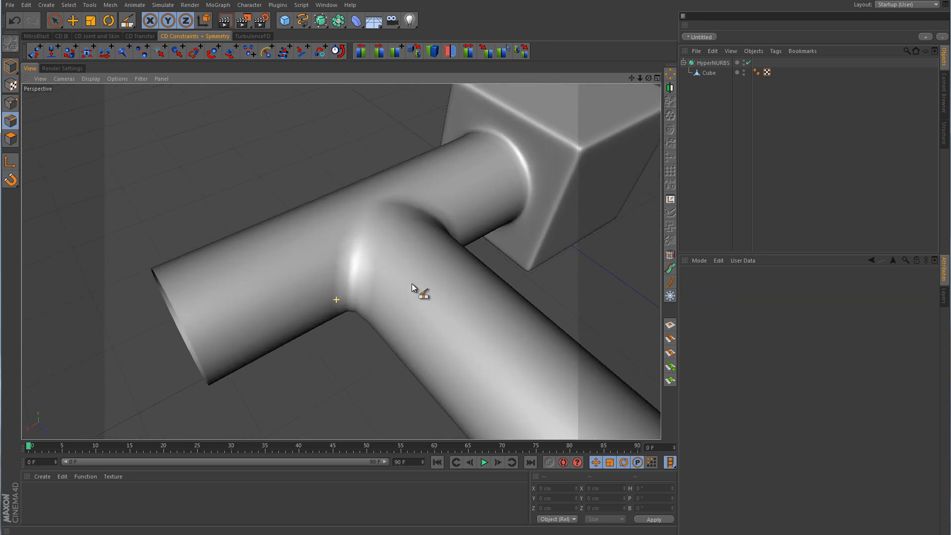
{"action": "scroll", "coordinate": [411, 287], "scroll_direction": "up", "scroll_amount": 4}
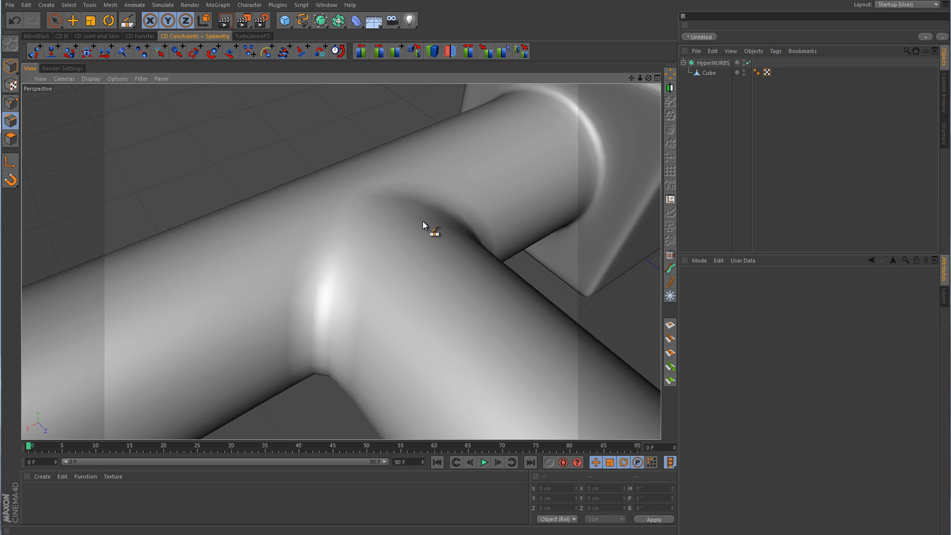
In the top view, cut the cube's main tube with two Line-mode Knife cuts running diagonally alongside both sides of the V-shaped branch junction.
{"action": "left_click", "coordinate": [711, 73]}
{"action": "key", "text": "k"}
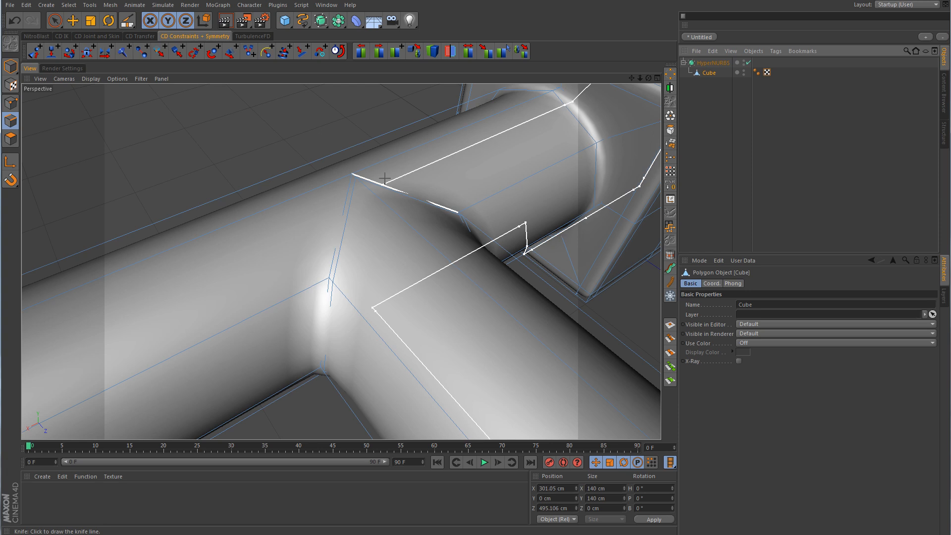
{"action": "middle_click", "coordinate": [464, 185]}
{"action": "middle_click", "coordinate": [520, 202]}
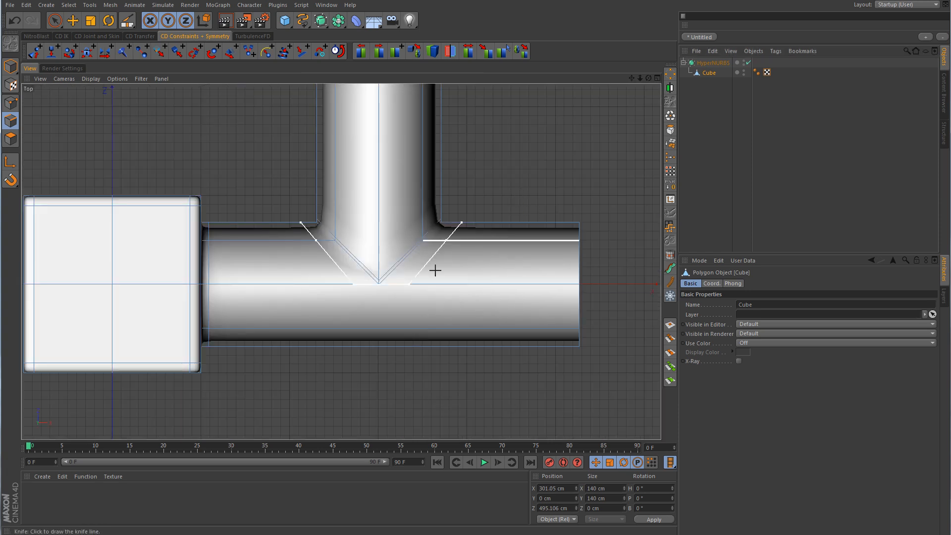
{"action": "scroll", "coordinate": [412, 284], "scroll_direction": "up", "scroll_amount": 3}
{"action": "right_click", "coordinate": [442, 261]}
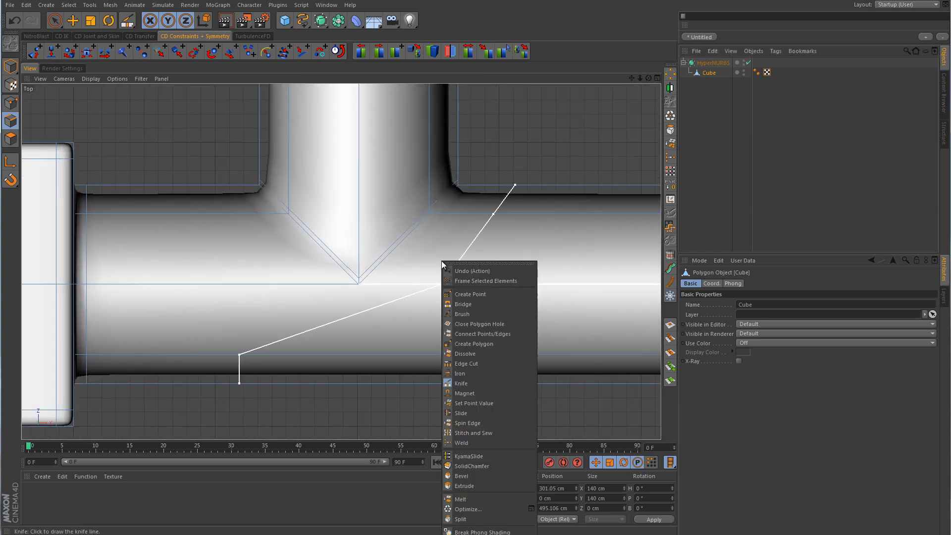
{"action": "left_click", "coordinate": [469, 382]}
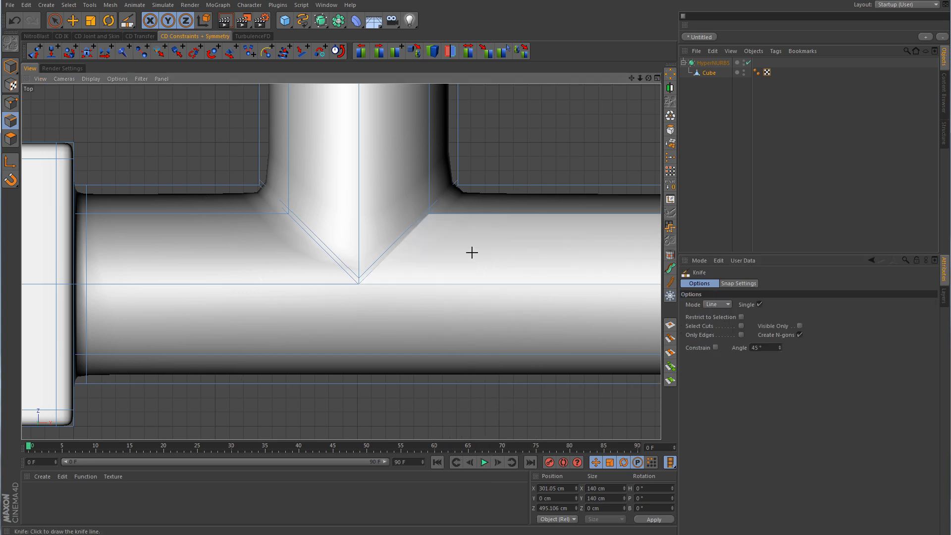
{"action": "middle_click_drag", "start_coordinate": [471, 250], "coordinate": [484, 322], "text": "alt"}
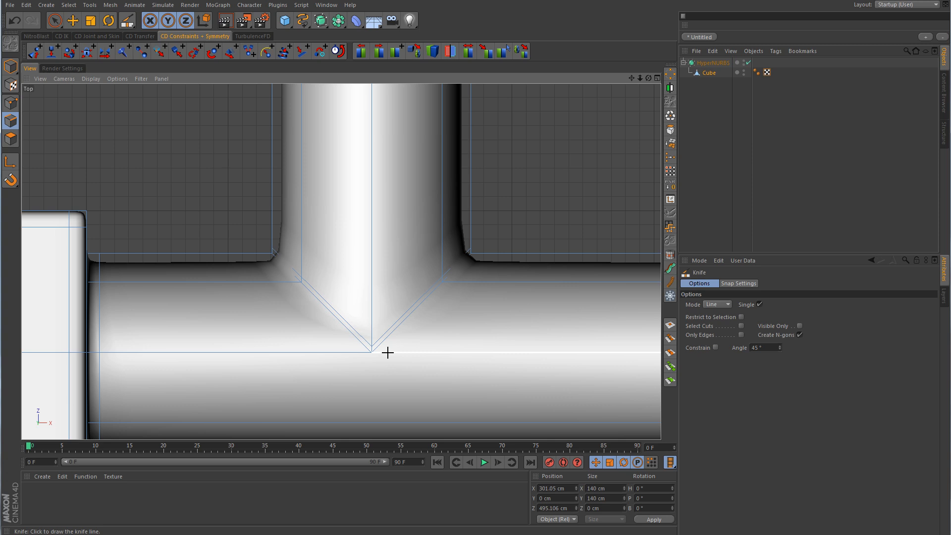
{"action": "left_click_drag", "start_coordinate": [388, 352], "coordinate": [559, 180]}
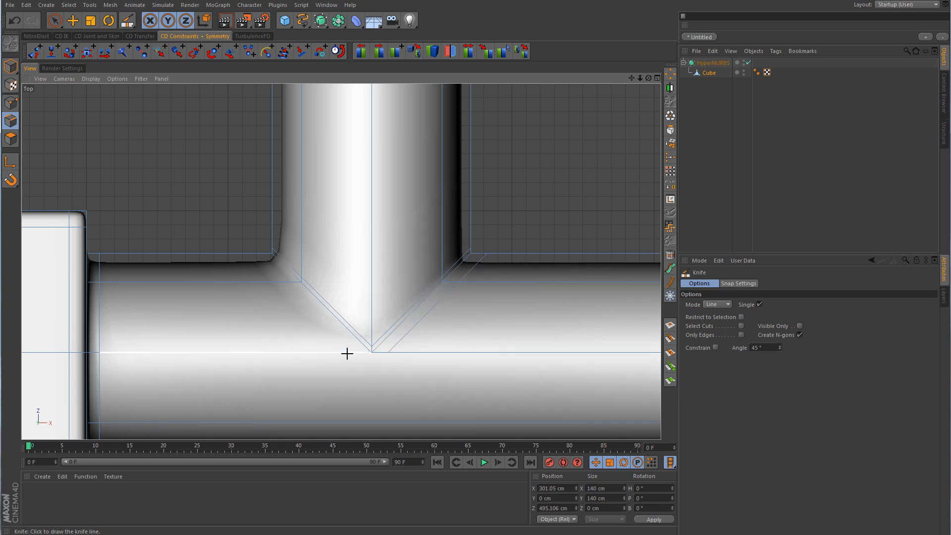
{"action": "left_click_drag", "start_coordinate": [347, 354], "coordinate": [215, 182]}
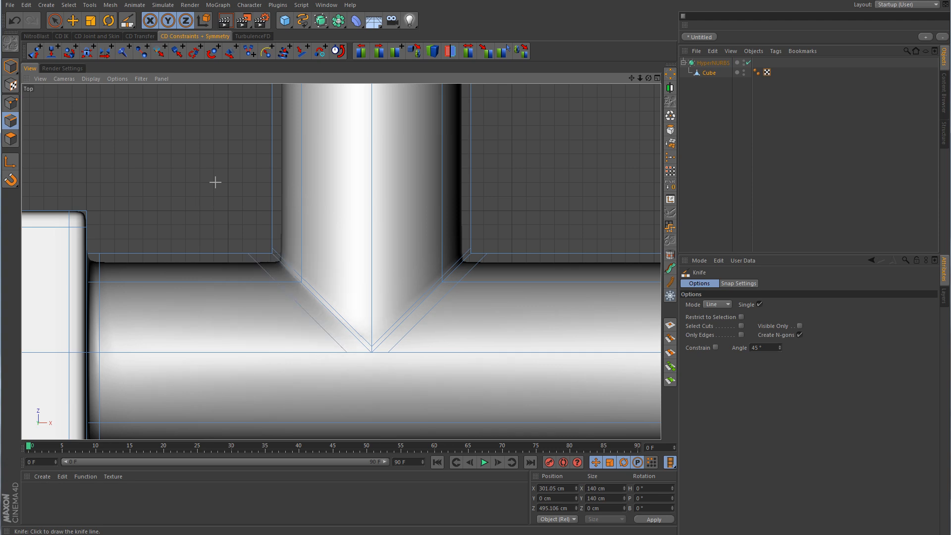
Return to the perspective view, deselect the cube and inspect how the diagonal cuts affect the smoothed branch junction.
{"action": "middle_click", "coordinate": [417, 221]}
{"action": "middle_click", "coordinate": [276, 206]}
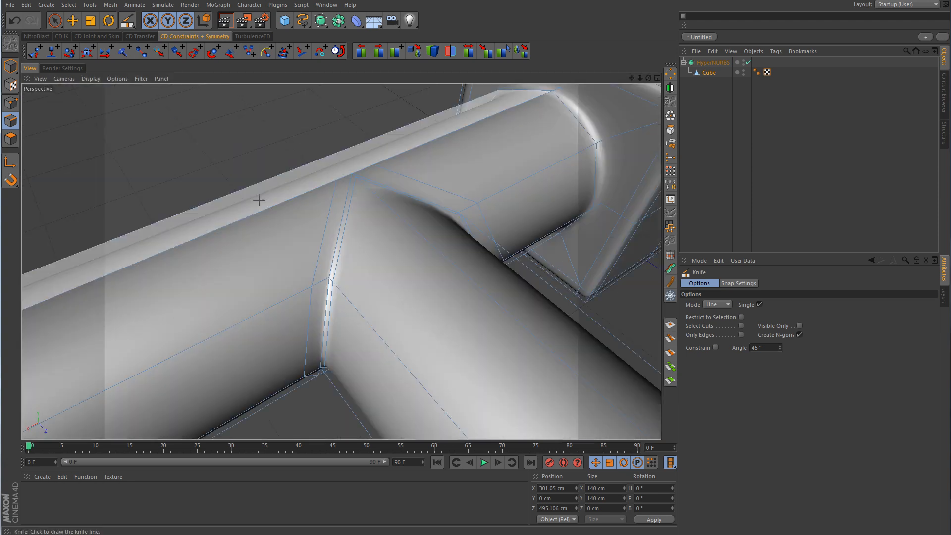
{"action": "left_click", "coordinate": [833, 138]}
{"action": "scroll", "coordinate": [512, 204], "scroll_direction": "down", "scroll_amount": 5}
{"action": "left_click_drag", "start_coordinate": [560, 222], "coordinate": [486, 282], "text": "alt"}
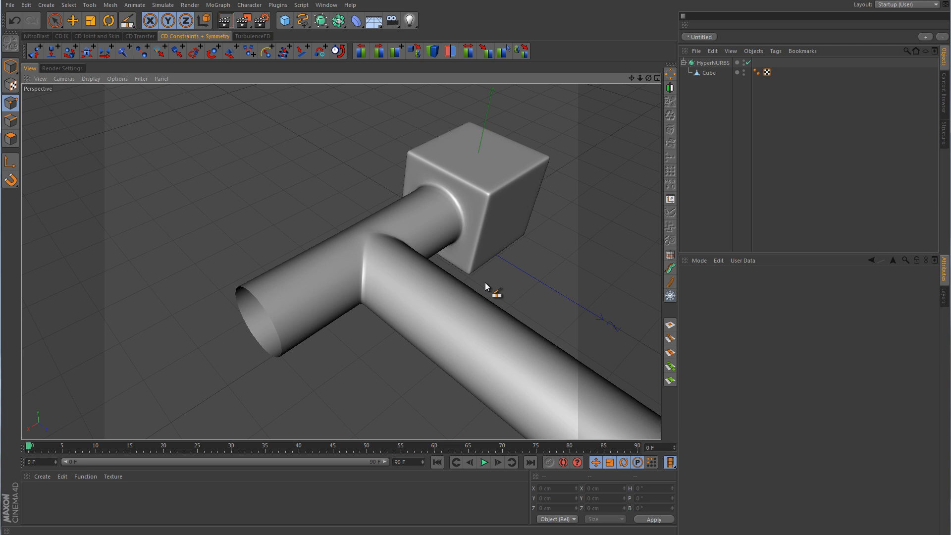
Undo the diagonal cuts beside the junction, deselect the cube and compare the branch transition from several angles.
{"action": "key", "text": "ctrl+z"}
{"action": "key", "text": "ctrl+y"}
{"action": "key", "text": "ctrl+z"}
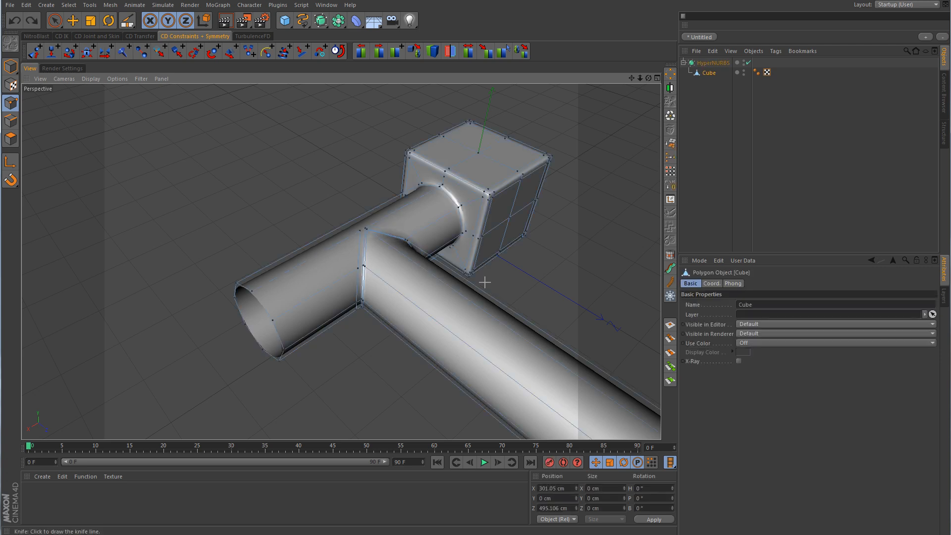
{"action": "left_click", "coordinate": [785, 188]}
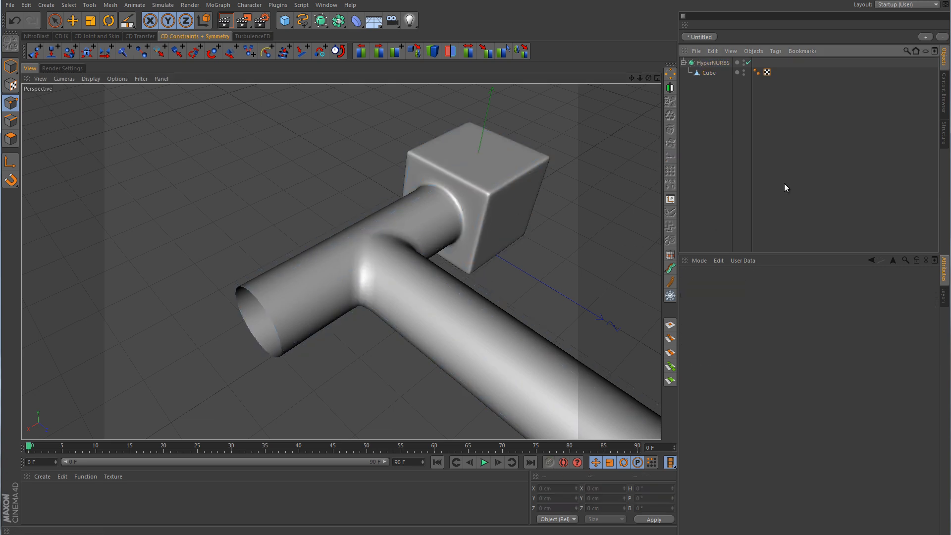
{"action": "left_click_drag", "start_coordinate": [460, 291], "coordinate": [391, 311], "text": "alt"}
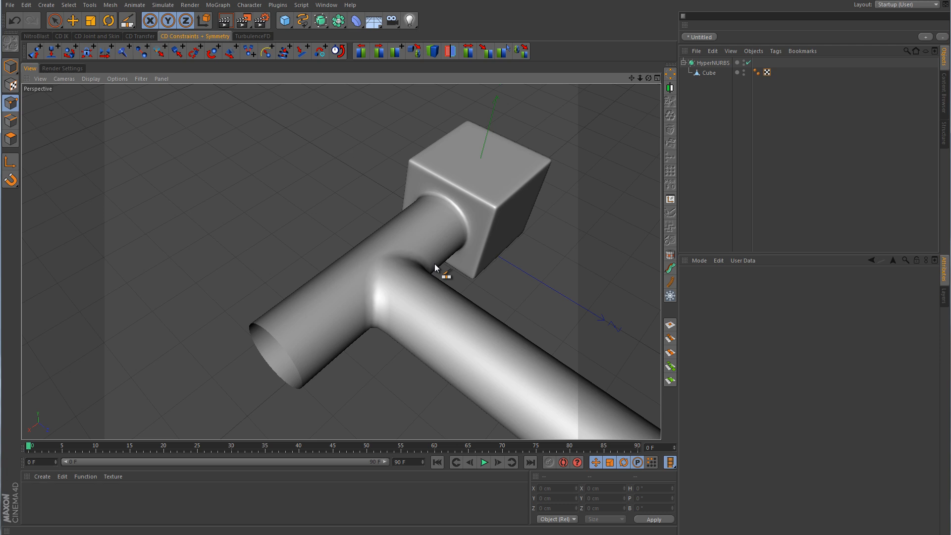
{"action": "left_click_drag", "start_coordinate": [510, 314], "coordinate": [478, 261], "text": "alt"}
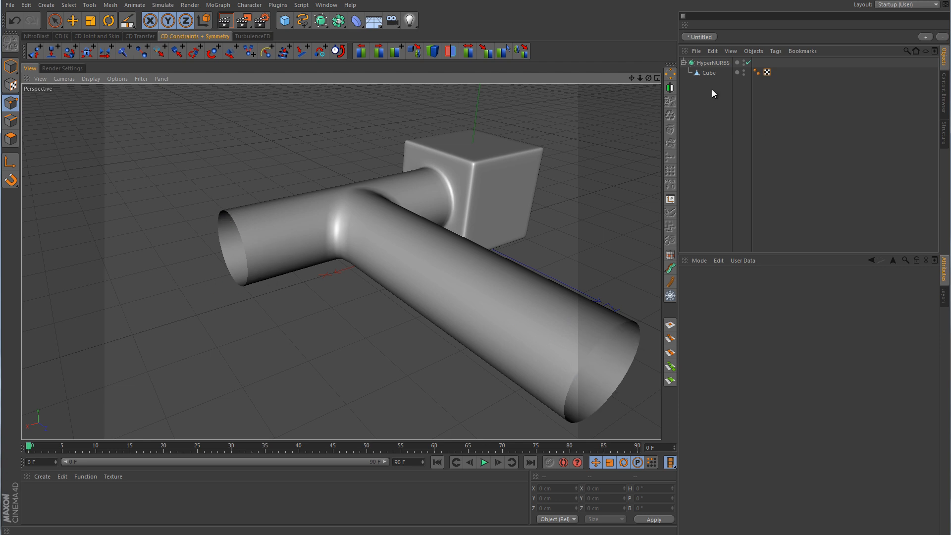
Select the cube's boundary edge loop at the open end of the main tube, using Loop Selection in edge mode.
{"action": "left_click", "coordinate": [710, 73]}
{"action": "left_click_drag", "start_coordinate": [404, 189], "coordinate": [585, 229], "text": "alt"}
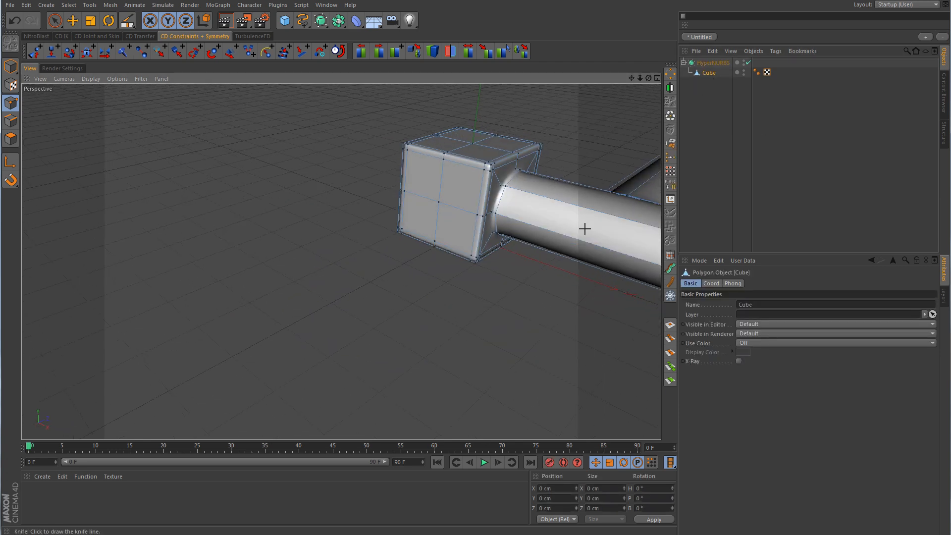
{"action": "middle_click_drag", "start_coordinate": [585, 229], "coordinate": [337, 243], "text": "alt"}
{"action": "right_click_drag", "start_coordinate": [442, 314], "coordinate": [504, 295], "text": "alt"}
{"action": "middle_click_drag", "start_coordinate": [505, 295], "coordinate": [493, 295], "text": "alt"}
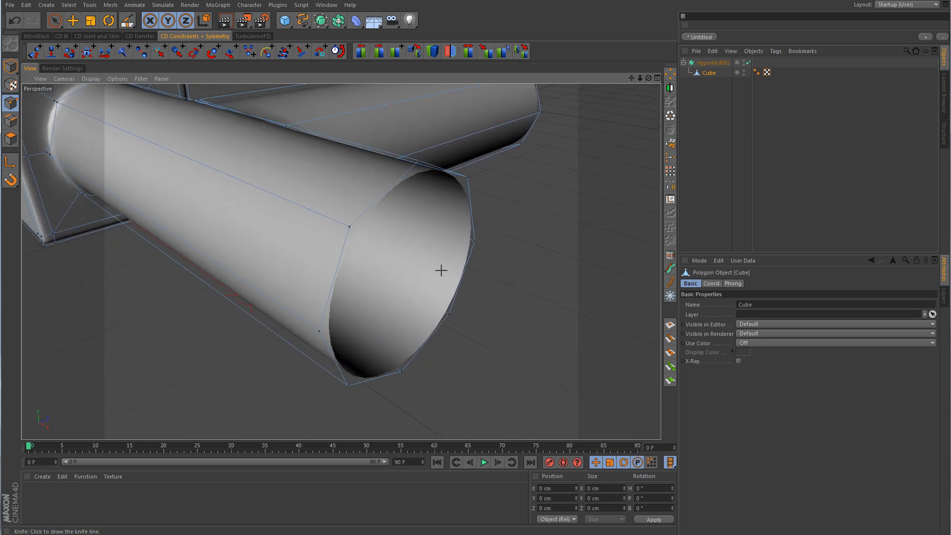
{"action": "left_click", "coordinate": [11, 122]}
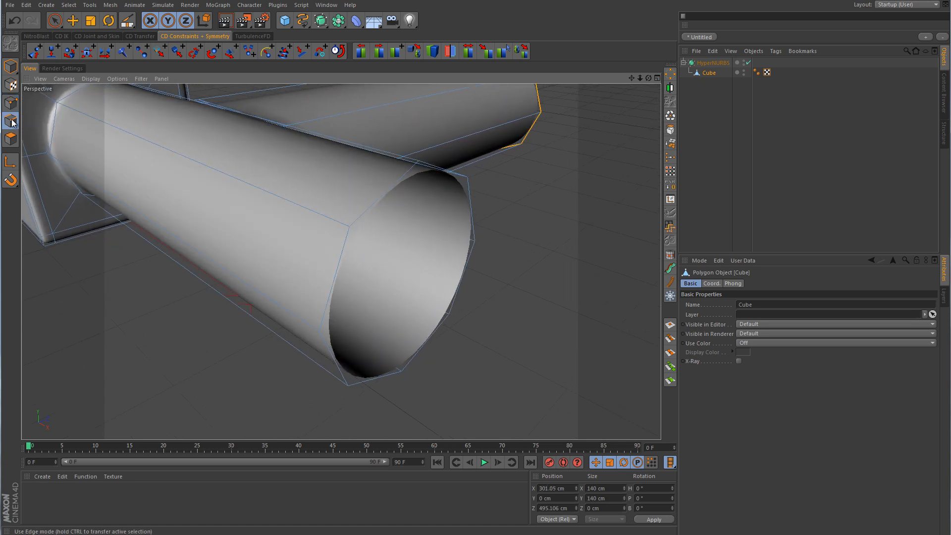
{"action": "key", "text": "k"}
{"action": "key", "text": "u"}
{"action": "key", "text": "l"}
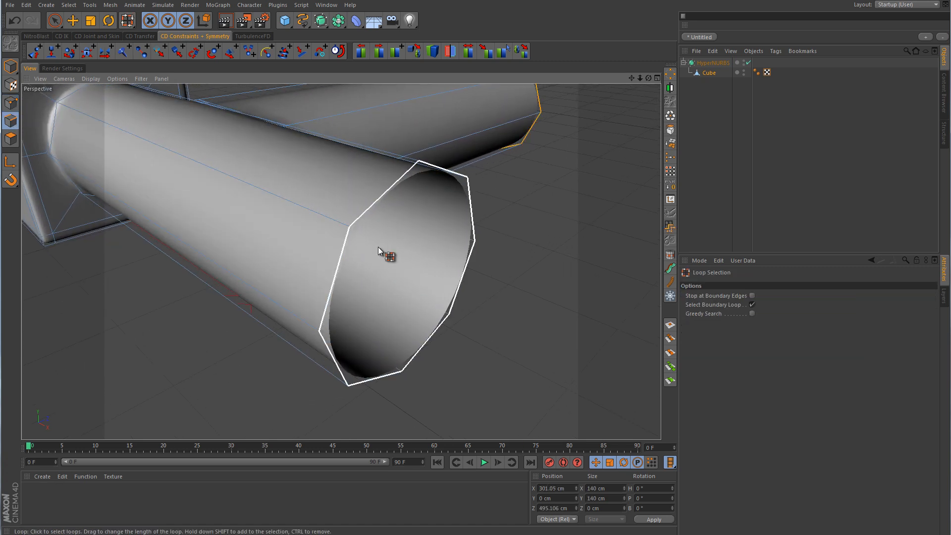
{"action": "left_click", "coordinate": [361, 214]}
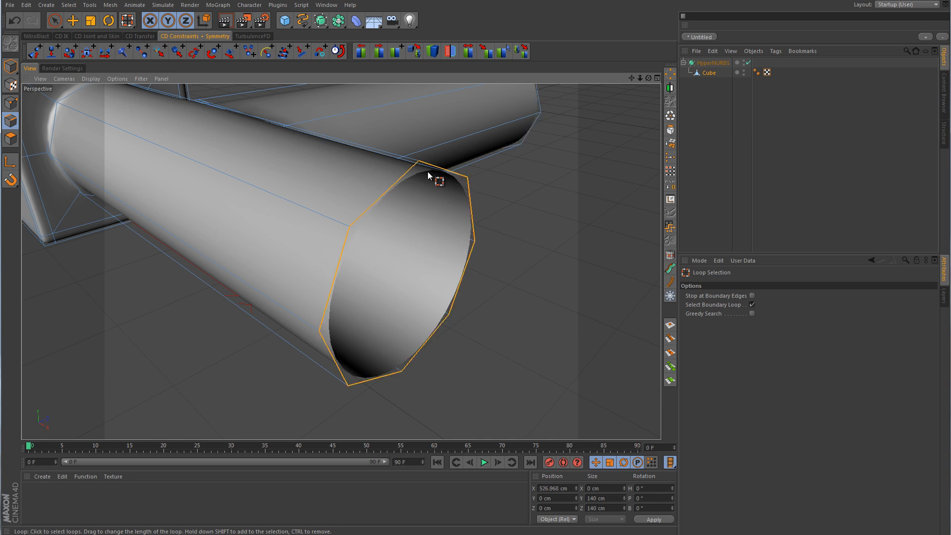
Extrude the open end's edge loop with 0 cm offset and scale it inward to about 113 cm in Y and Z.
{"action": "right_click", "coordinate": [531, 246]}
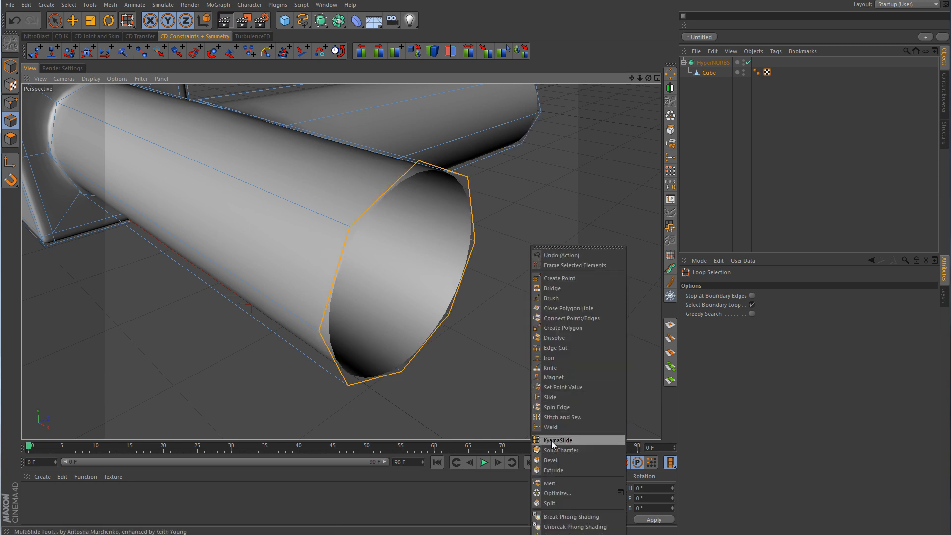
{"action": "left_click", "coordinate": [552, 471]}
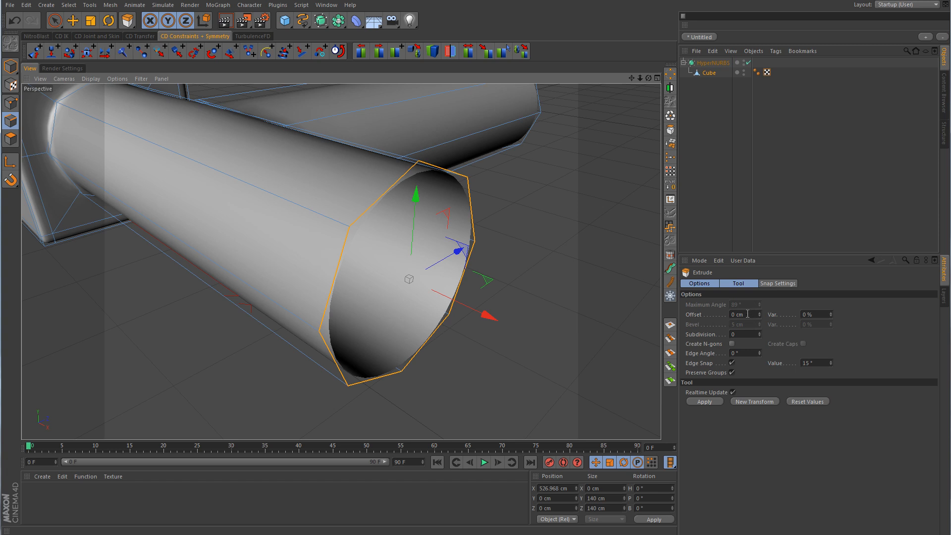
{"action": "left_click", "coordinate": [709, 401]}
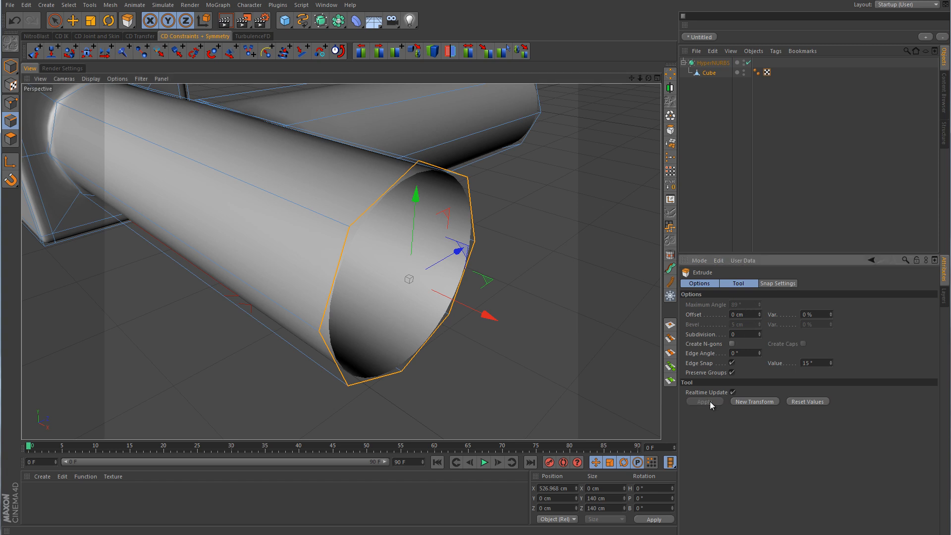
{"action": "left_click", "coordinate": [96, 22]}
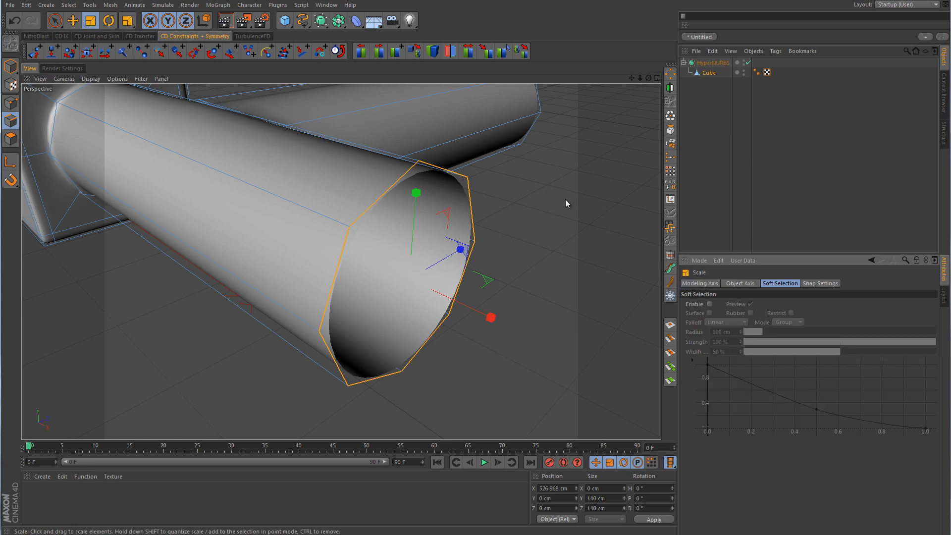
{"action": "left_click_drag", "start_coordinate": [568, 198], "coordinate": [500, 225]}
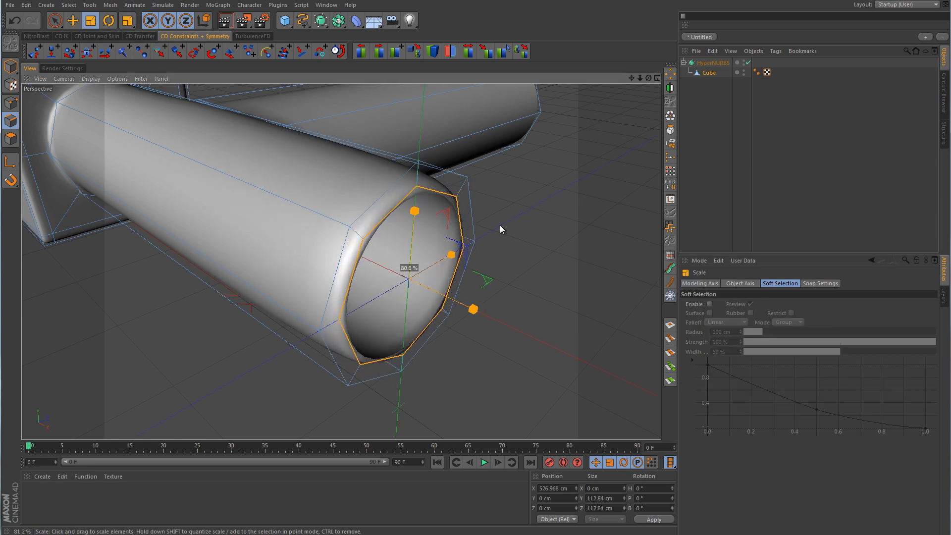
Move the inner edge loop back inside the tube to about X 379 cm, and deselect the cube to check the rim.
{"action": "left_click", "coordinate": [73, 20]}
{"action": "left_click_drag", "start_coordinate": [491, 318], "coordinate": [287, 307]}
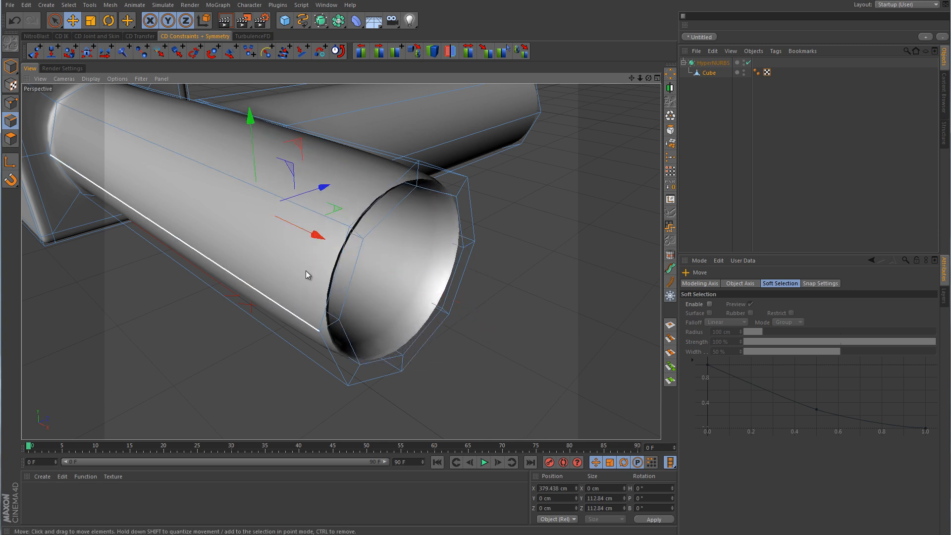
{"action": "left_click", "coordinate": [794, 169]}
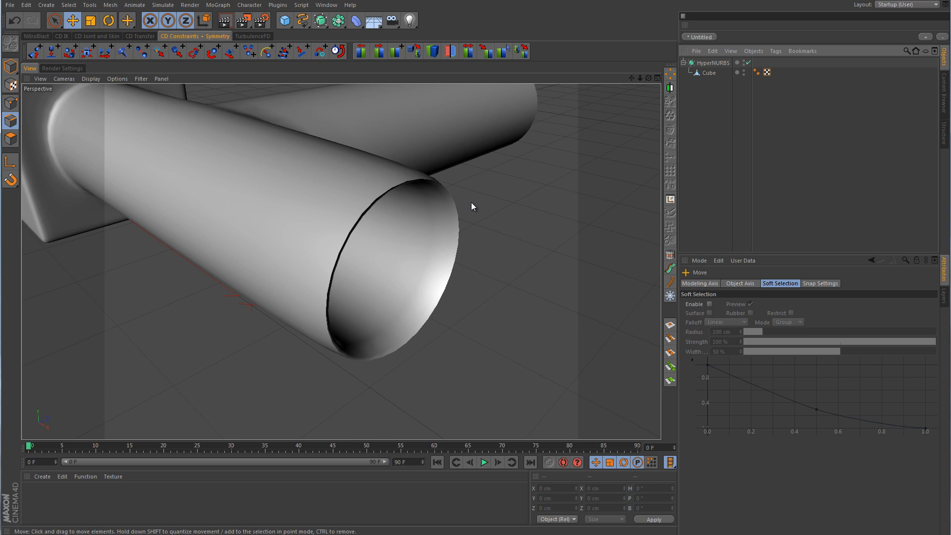
Turn off the cube's HyperNURBS smoothing and try a Loop-mode Knife cut near the main tube's open end.
{"action": "left_click", "coordinate": [709, 73]}
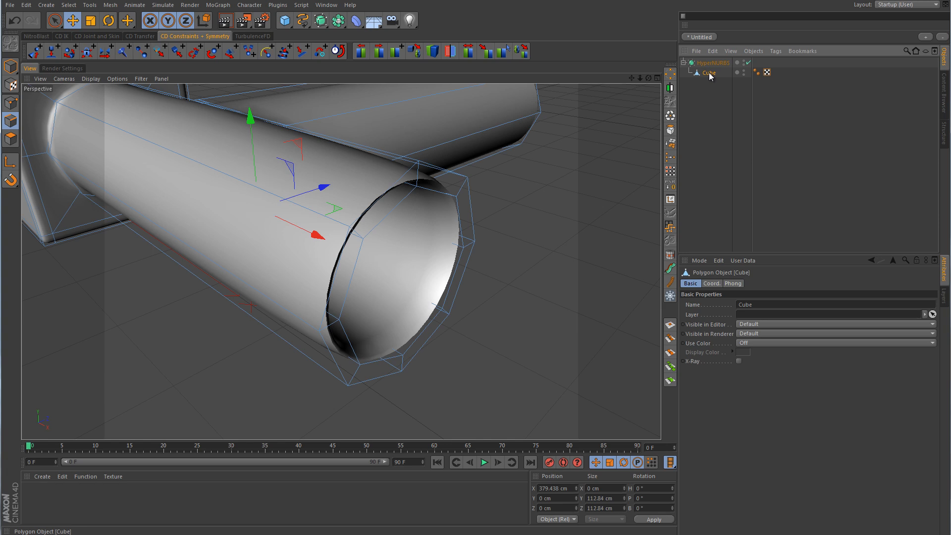
{"action": "left_click", "coordinate": [748, 62]}
{"action": "right_click", "coordinate": [557, 207]}
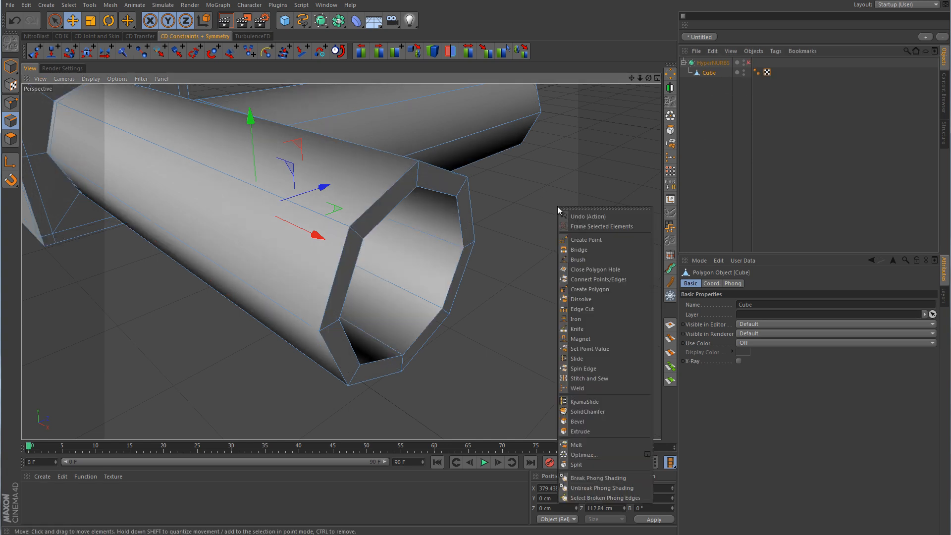
{"action": "left_click", "coordinate": [578, 328]}
{"action": "left_click", "coordinate": [721, 304]}
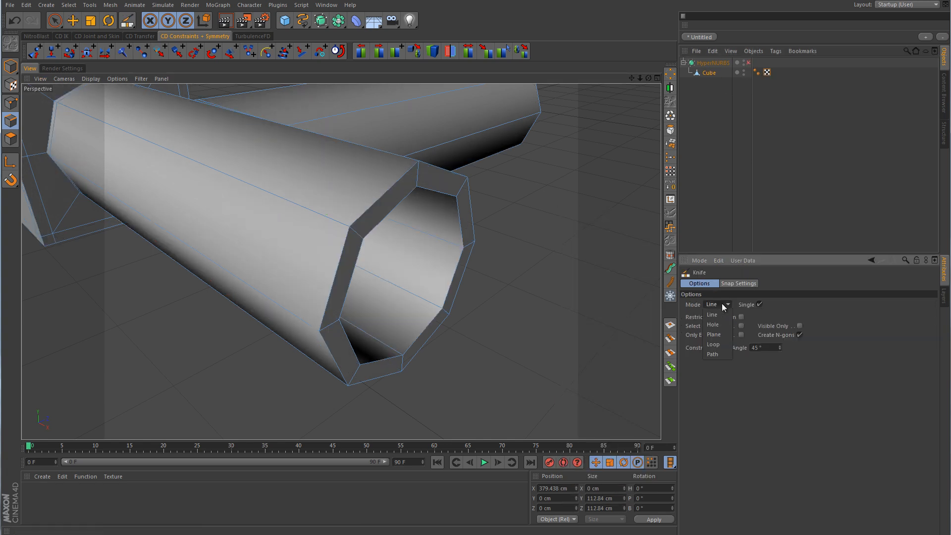
{"action": "left_click", "coordinate": [717, 344]}
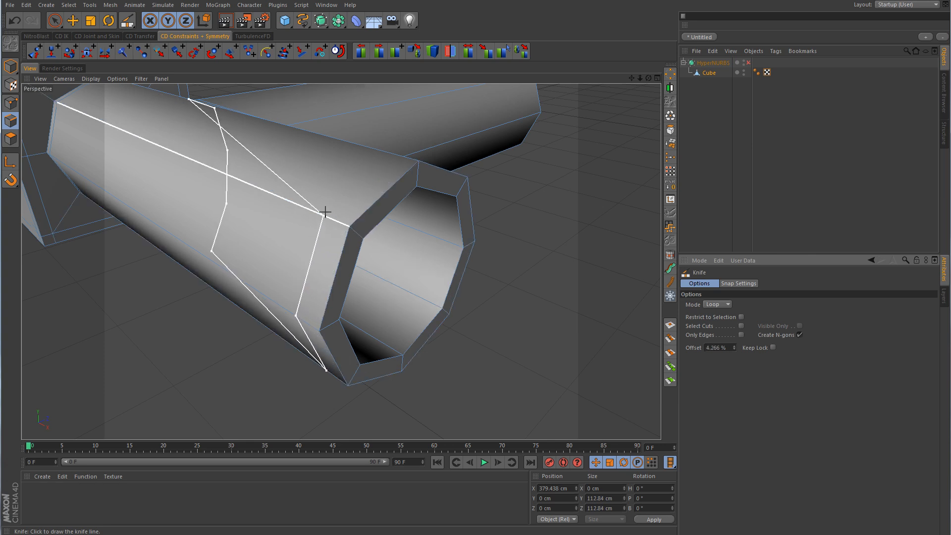
In the top view, use the Knife in Line mode to cut straight across the main tube just short of its open end.
{"action": "middle_click", "coordinate": [558, 213]}
{"action": "middle_click", "coordinate": [511, 228]}
{"action": "scroll", "coordinate": [540, 218], "scroll_direction": "down", "scroll_amount": 5}
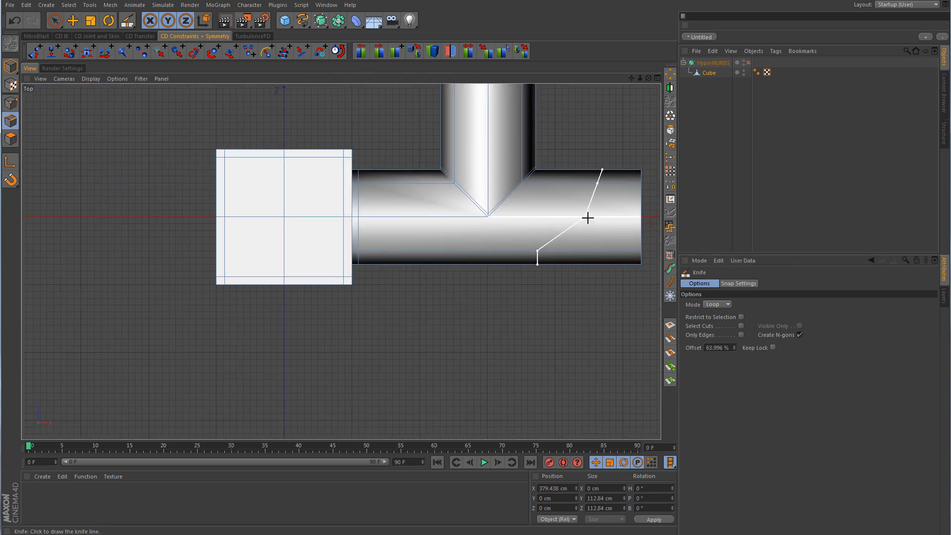
{"action": "middle_click_drag", "start_coordinate": [588, 219], "coordinate": [385, 272], "text": "alt"}
{"action": "right_click_drag", "start_coordinate": [392, 277], "coordinate": [450, 268], "text": "alt"}
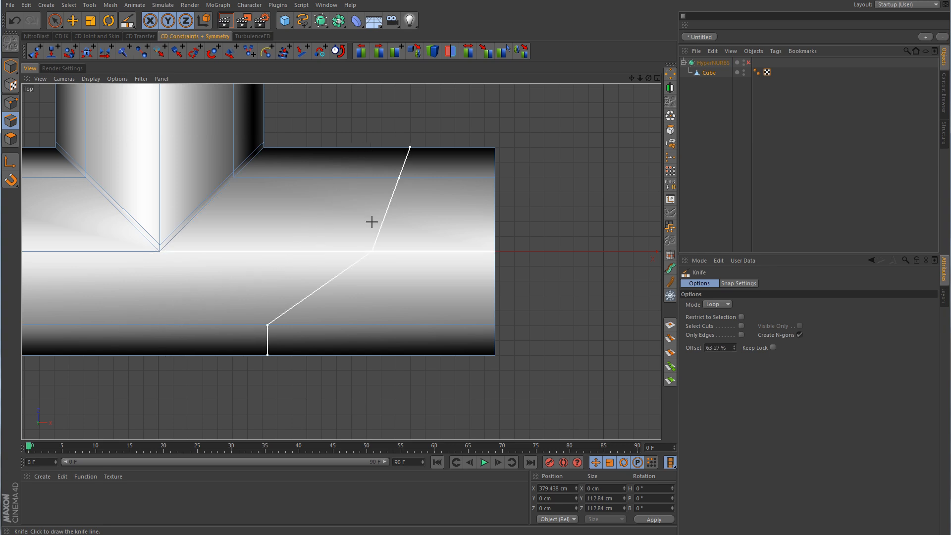
{"action": "left_click", "coordinate": [721, 304]}
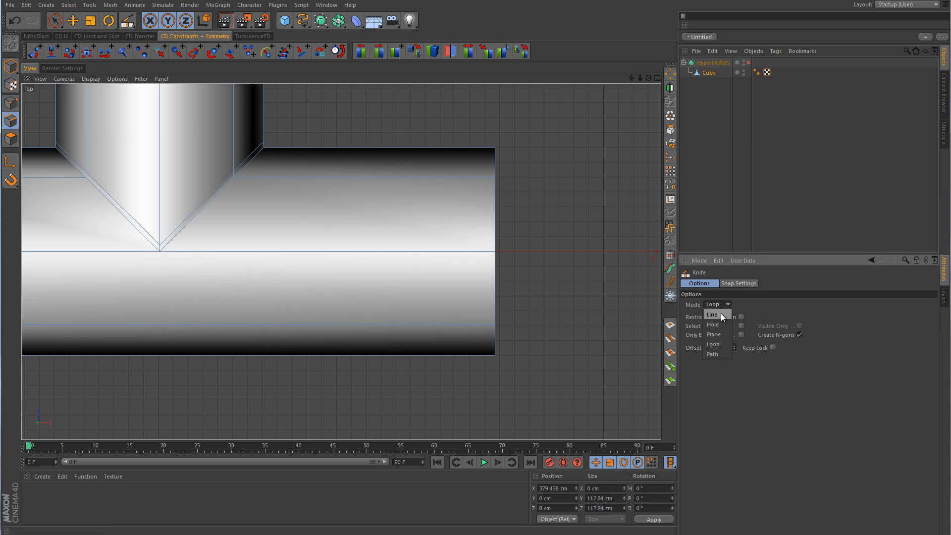
{"action": "left_click", "coordinate": [721, 315]}
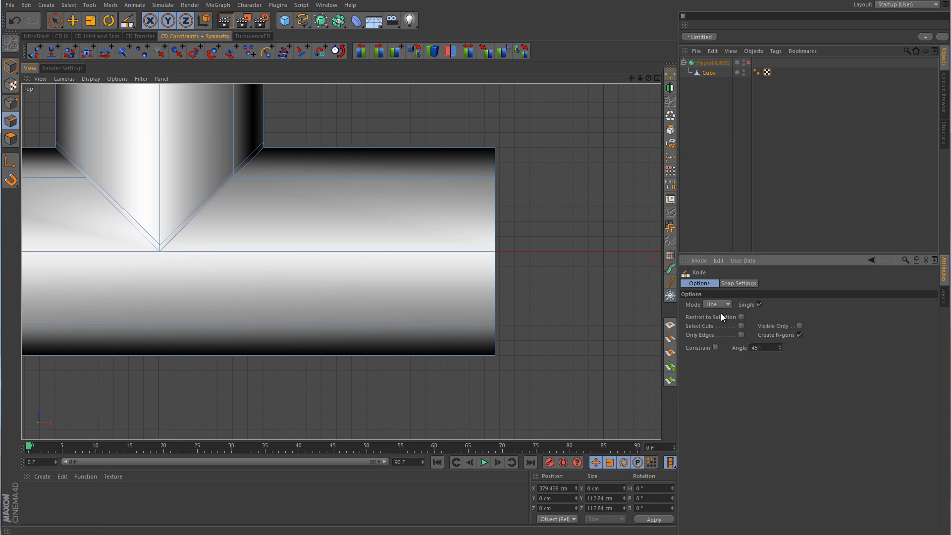
{"action": "left_click", "coordinate": [799, 334]}
{"action": "left_click_drag", "start_coordinate": [484, 121], "coordinate": [485, 424]}
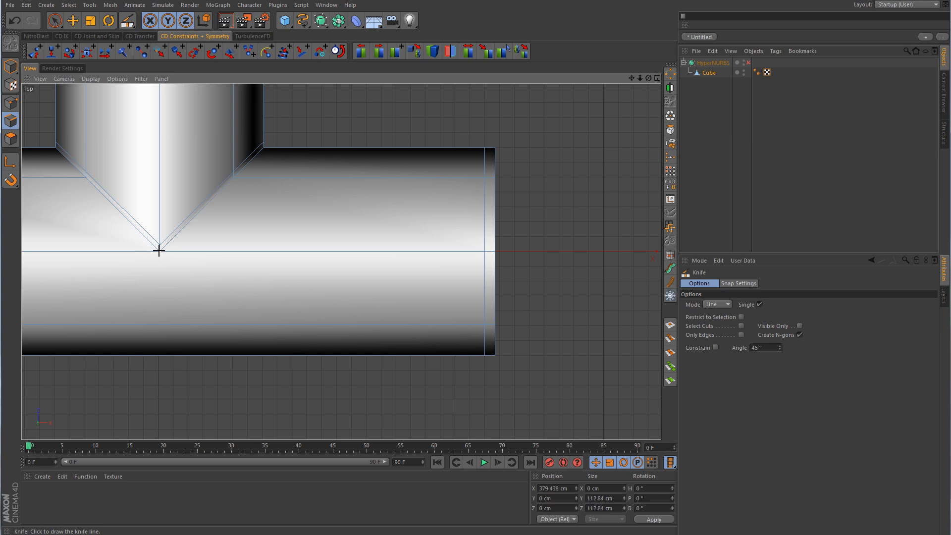
Undo the latest faulty cut and knife a straight line from the V junction's tip across the half of the tube opposite the branch.
{"action": "key", "text": "ctrl+z"}
{"action": "left_click_drag", "start_coordinate": [160, 251], "coordinate": [161, 418]}
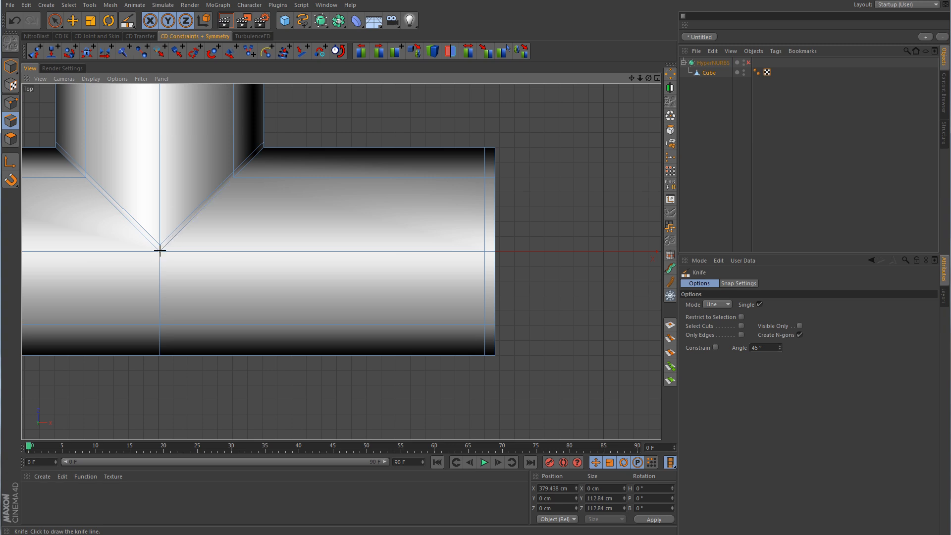
Turn the HyperNURBS smoothing back on in the perspective view, deselect the cube and examine the main tube's open rim.
{"action": "middle_click", "coordinate": [268, 254]}
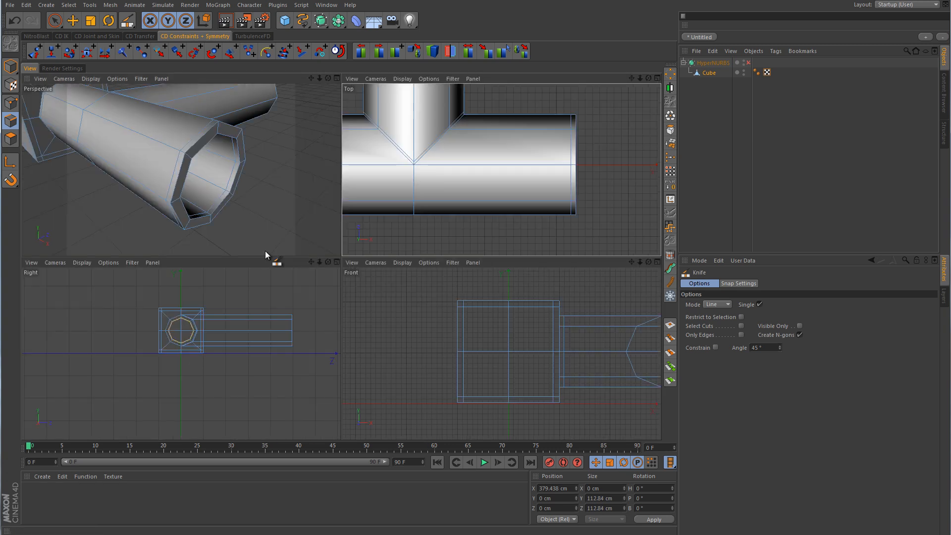
{"action": "middle_click", "coordinate": [212, 206]}
{"action": "left_click_drag", "start_coordinate": [370, 228], "coordinate": [225, 345], "text": "alt"}
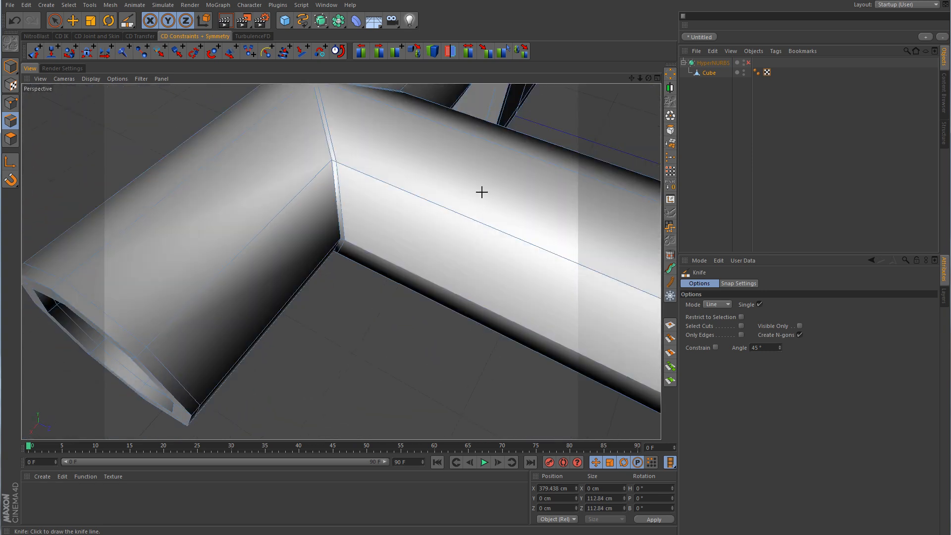
{"action": "left_click", "coordinate": [749, 63]}
{"action": "left_click", "coordinate": [719, 124]}
{"action": "scroll", "coordinate": [551, 186], "scroll_direction": "down", "scroll_amount": 5}
{"action": "left_click_drag", "start_coordinate": [513, 170], "coordinate": [439, 243], "text": "alt"}
{"action": "right_click_drag", "start_coordinate": [435, 269], "coordinate": [519, 252], "text": "alt"}
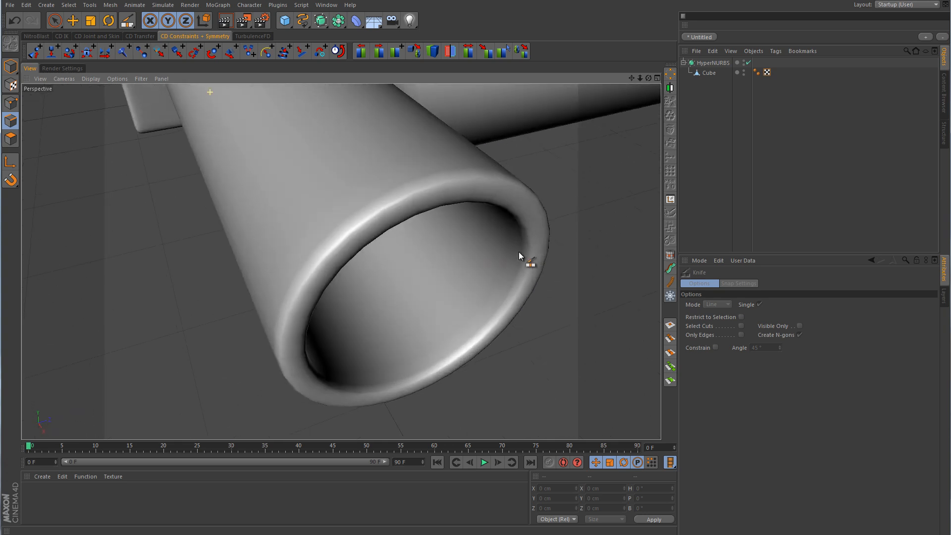
{"action": "left_click_drag", "start_coordinate": [519, 252], "coordinate": [425, 260], "text": "alt"}
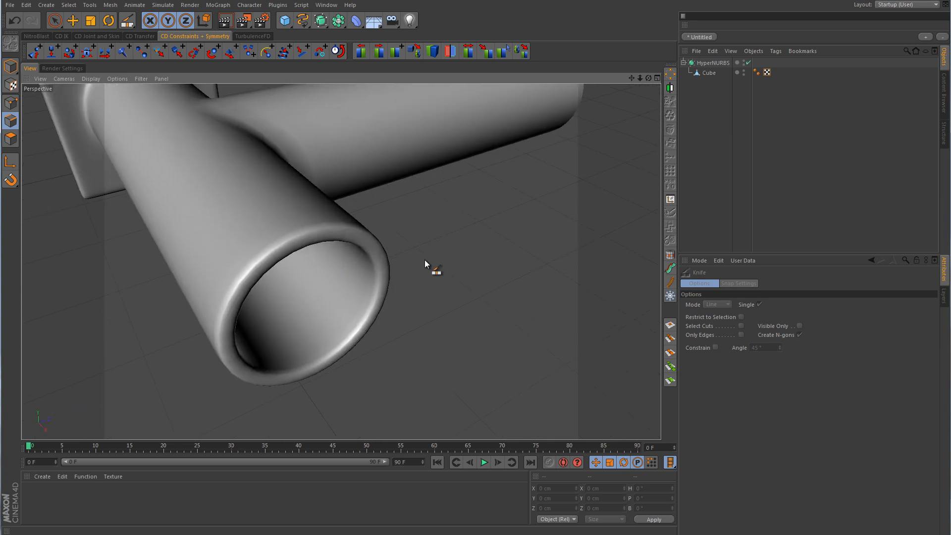
Turn off the HyperNURBS smoothing and use the Knife in Loop mode to cut an edge loop around the main tube's rim face.
{"action": "left_click", "coordinate": [709, 73]}
{"action": "left_click_drag", "start_coordinate": [446, 213], "coordinate": [488, 191], "text": "alt"}
{"action": "right_click", "coordinate": [489, 192]}
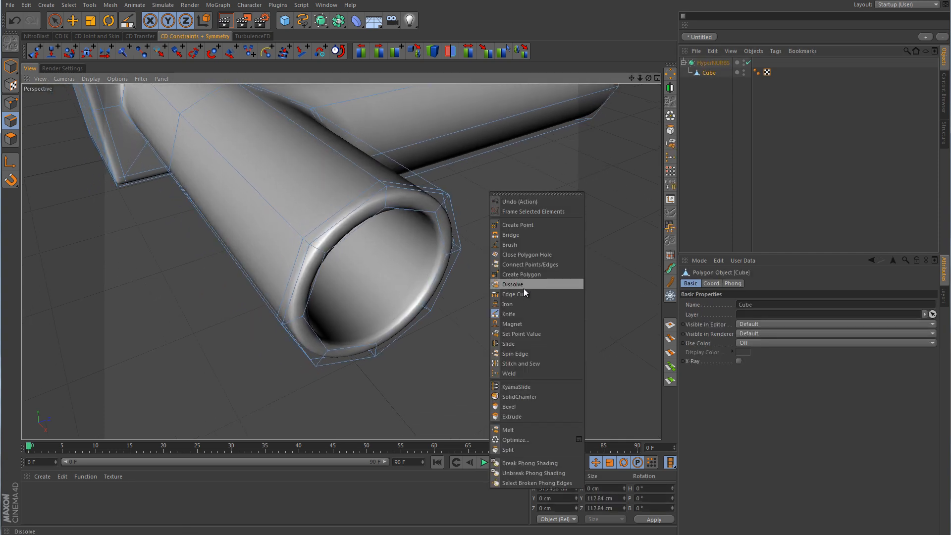
{"action": "left_click", "coordinate": [509, 315]}
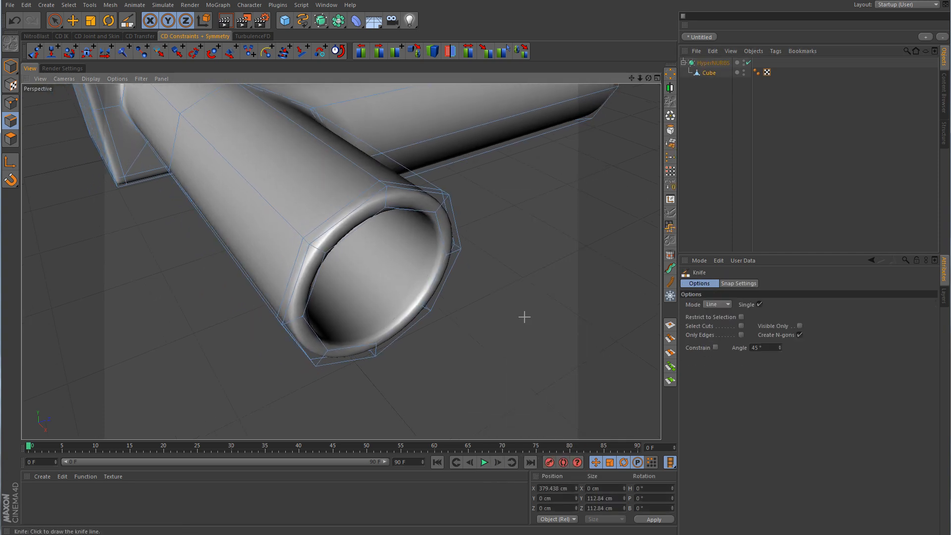
{"action": "left_click", "coordinate": [717, 303]}
{"action": "left_click", "coordinate": [721, 347]}
{"action": "left_click", "coordinate": [727, 304]}
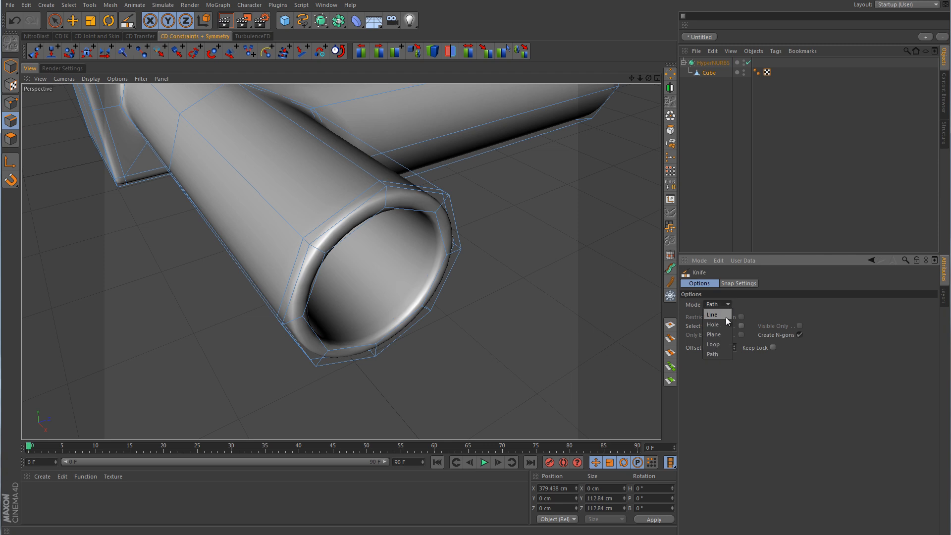
{"action": "left_click", "coordinate": [721, 346]}
{"action": "left_click", "coordinate": [749, 63]}
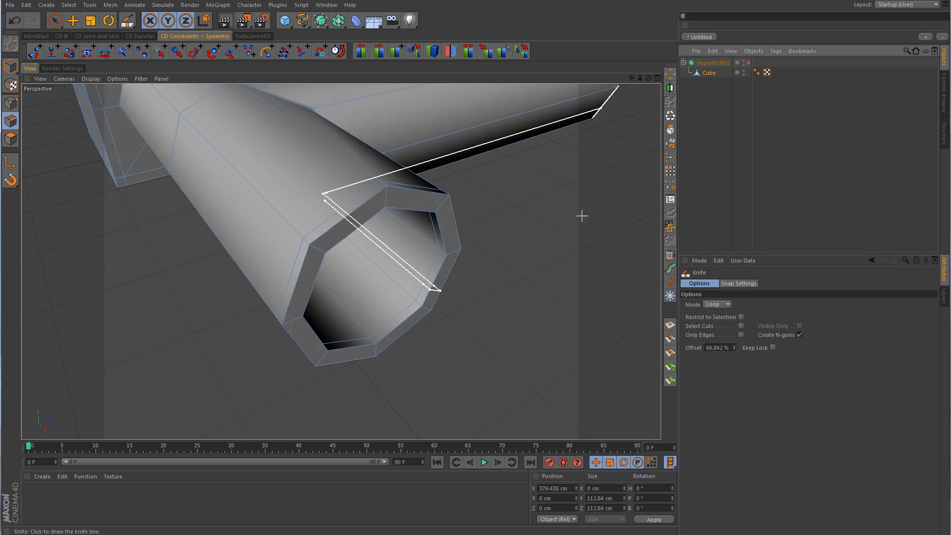
{"action": "scroll", "coordinate": [548, 265], "scroll_direction": "up", "scroll_amount": 4}
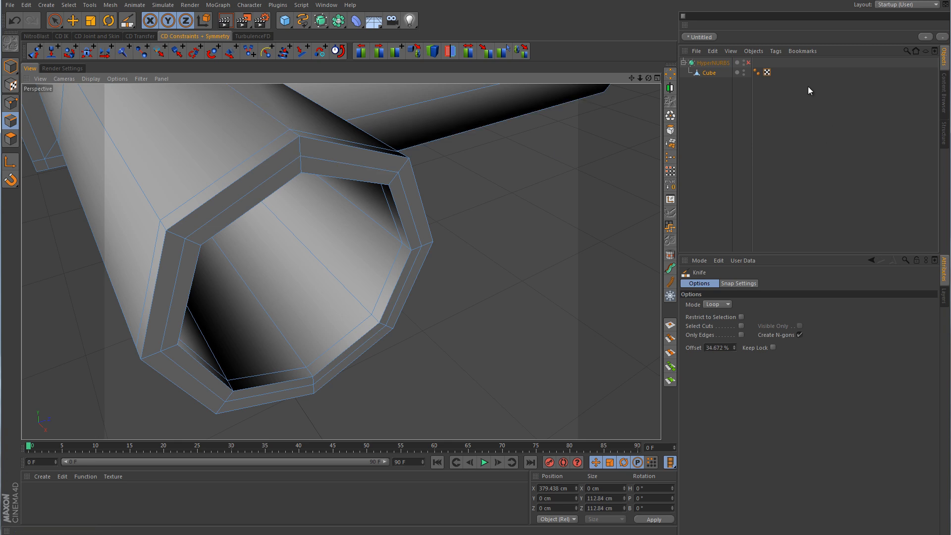
Re-enable the HyperNURBS smoothing and examine the main tube's rim and the side branch's open end.
{"action": "left_click", "coordinate": [748, 62]}
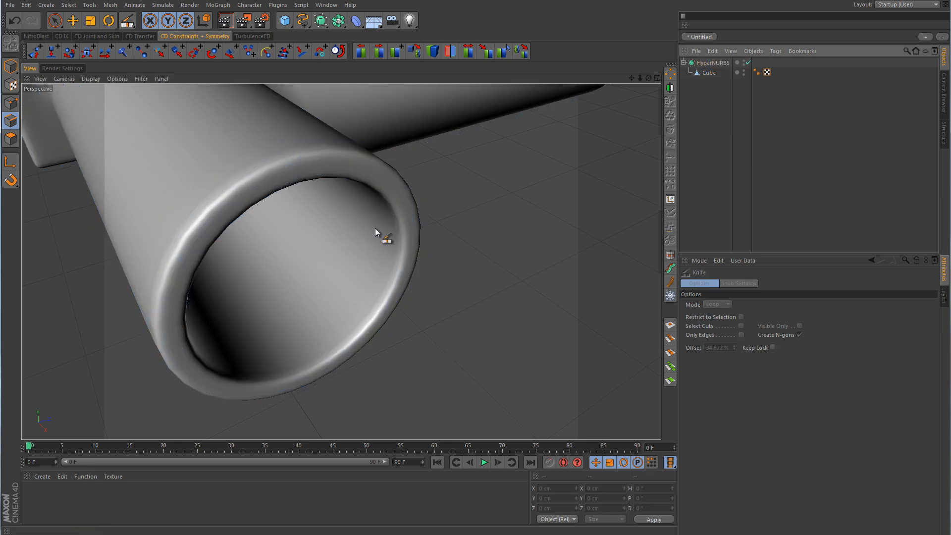
{"action": "middle_click_drag", "start_coordinate": [311, 167], "coordinate": [334, 150], "text": "alt"}
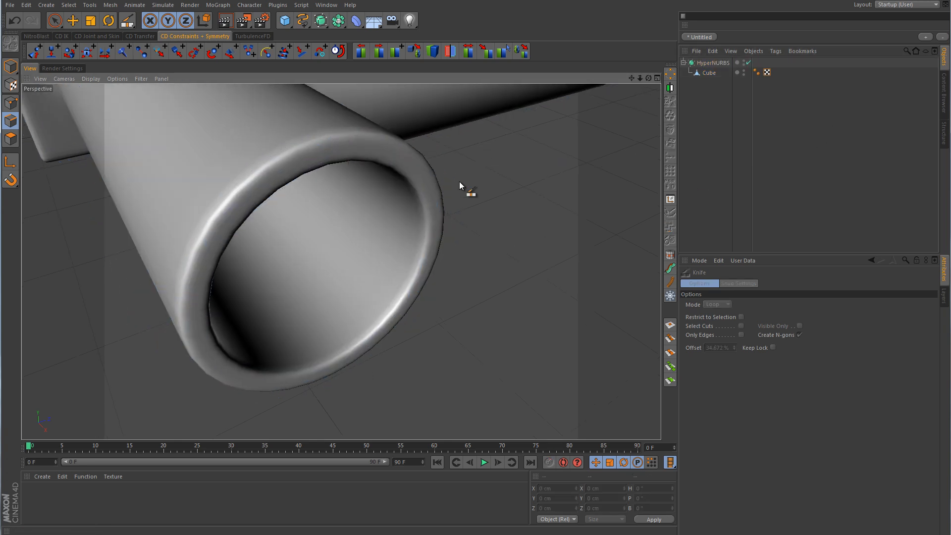
{"action": "right_click_drag", "start_coordinate": [514, 230], "coordinate": [468, 247], "text": "alt"}
{"action": "left_click_drag", "start_coordinate": [531, 218], "coordinate": [353, 179], "text": "alt"}
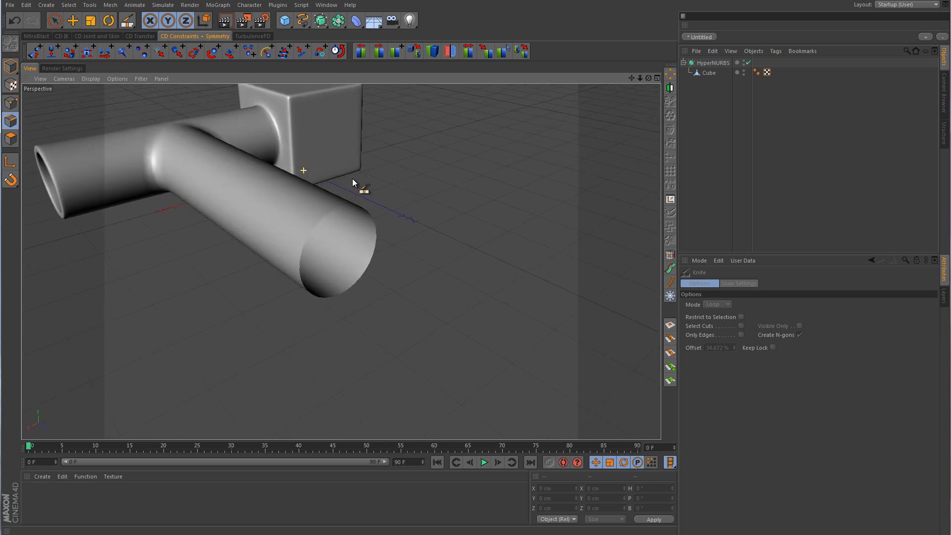
{"action": "right_click_drag", "start_coordinate": [354, 180], "coordinate": [364, 239], "text": "alt"}
In the top view, use the Knife in Line mode to cut across the side branch just short of its open end.
{"action": "middle_click", "coordinate": [504, 214]}
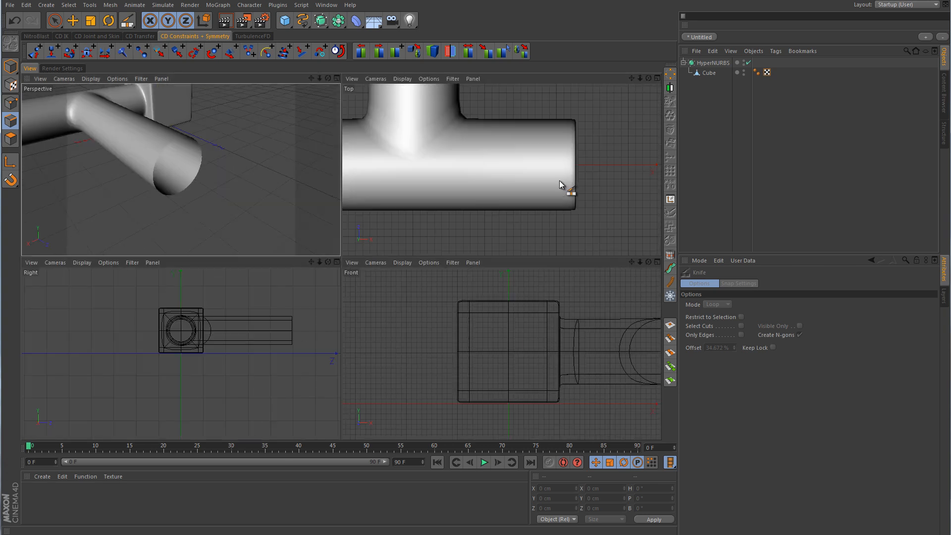
{"action": "middle_click", "coordinate": [560, 180]}
{"action": "right_click_drag", "start_coordinate": [533, 165], "coordinate": [451, 161], "text": "alt"}
{"action": "middle_click_drag", "start_coordinate": [451, 160], "coordinate": [427, 348], "text": "alt"}
{"action": "right_click_drag", "start_coordinate": [430, 248], "coordinate": [474, 173], "text": "alt"}
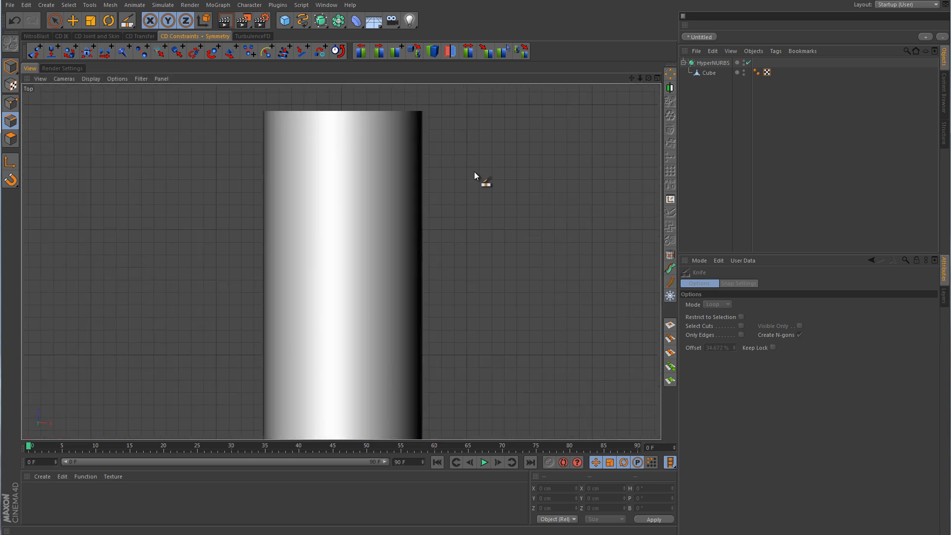
{"action": "middle_click_drag", "start_coordinate": [474, 171], "coordinate": [498, 266], "text": "alt"}
{"action": "left_click", "coordinate": [715, 73]}
{"action": "right_click", "coordinate": [504, 186]}
{"action": "left_click", "coordinate": [524, 309]}
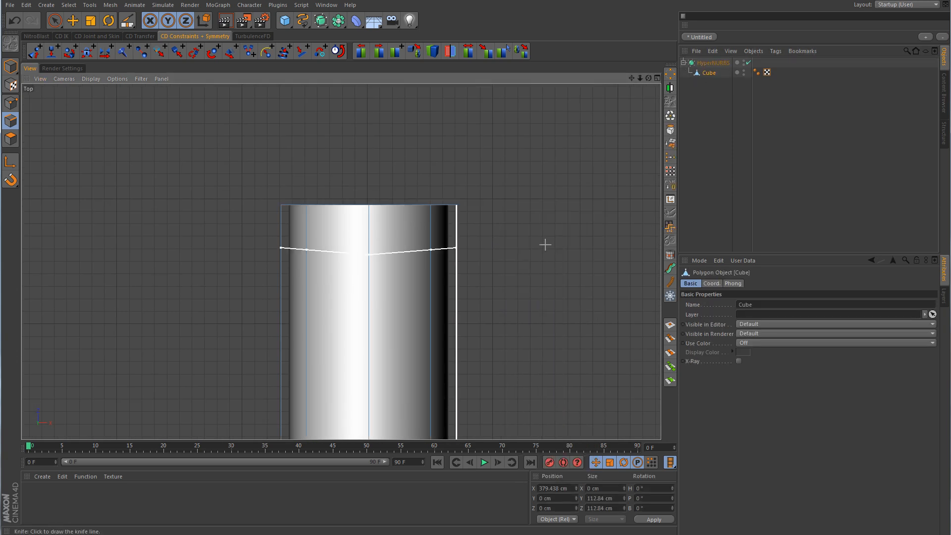
{"action": "right_click", "coordinate": [520, 206]}
{"action": "left_click", "coordinate": [540, 329]}
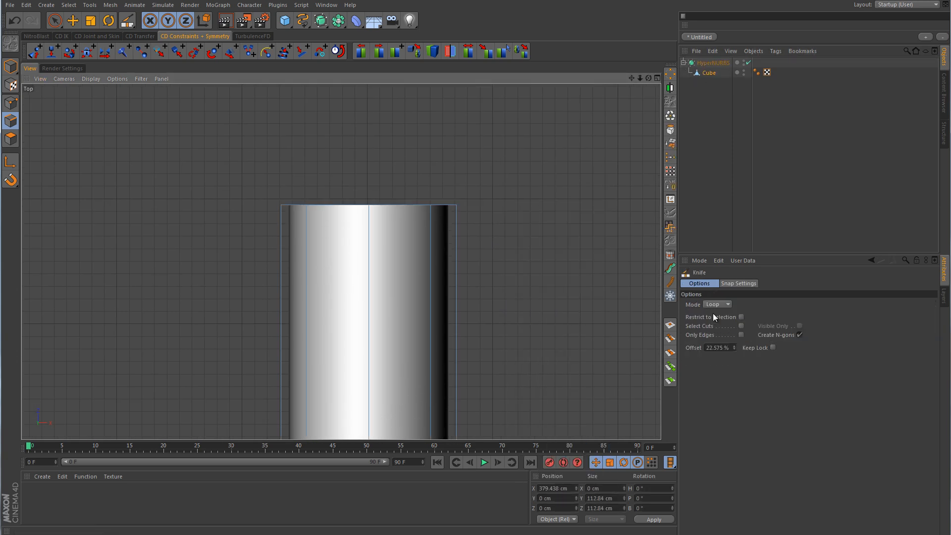
{"action": "left_click", "coordinate": [718, 305]}
{"action": "left_click", "coordinate": [721, 314]}
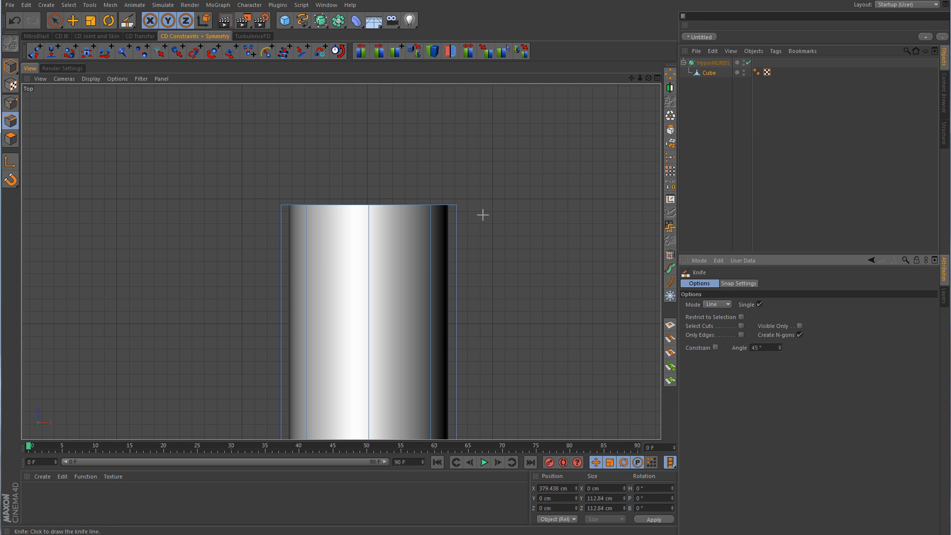
{"action": "left_click_drag", "start_coordinate": [484, 213], "coordinate": [220, 230]}
In the perspective view, loop-select the boundary edges around the side branch's open end.
{"action": "middle_click", "coordinate": [550, 254]}
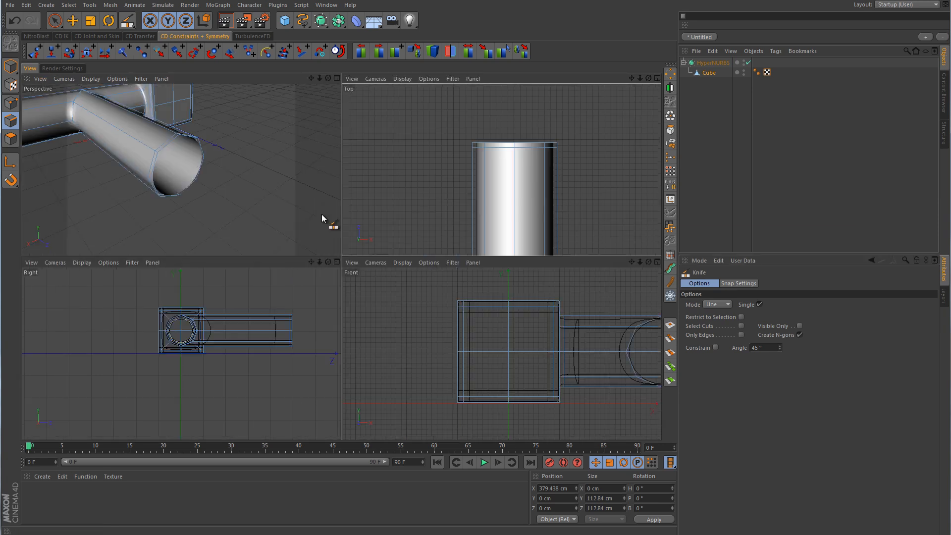
{"action": "middle_click", "coordinate": [243, 198]}
{"action": "scroll", "coordinate": [344, 227], "scroll_direction": "up", "scroll_amount": 2}
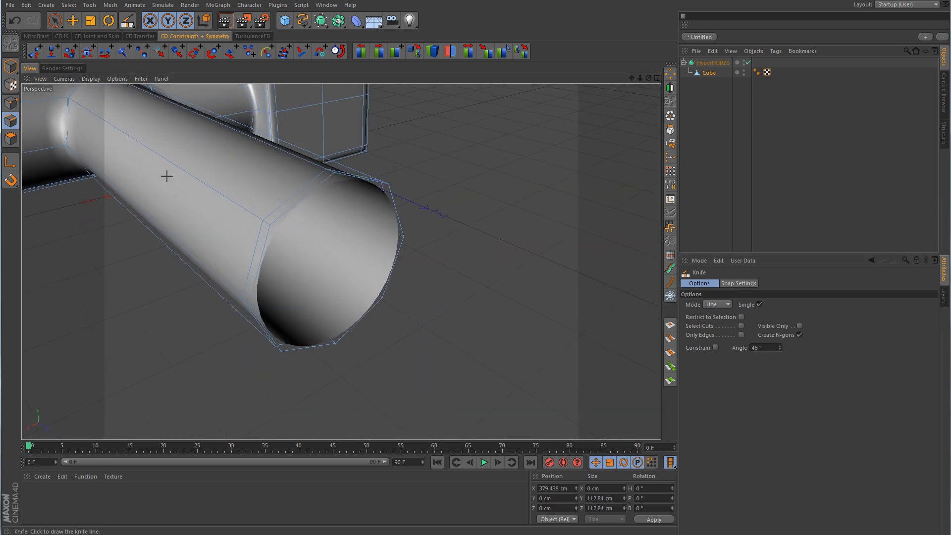
{"action": "left_click", "coordinate": [9, 120]}
{"action": "key", "text": "u"}
{"action": "key", "text": "l"}
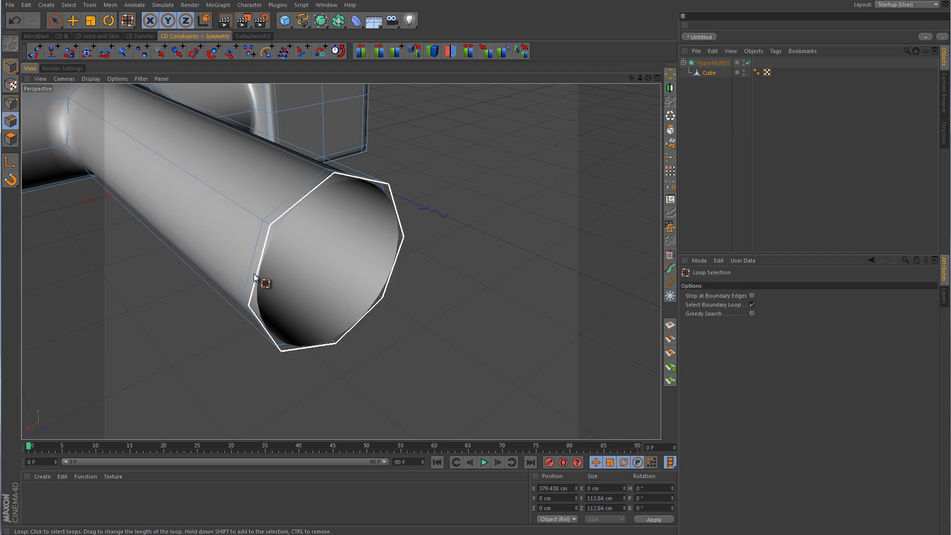
{"action": "left_click", "coordinate": [268, 242]}
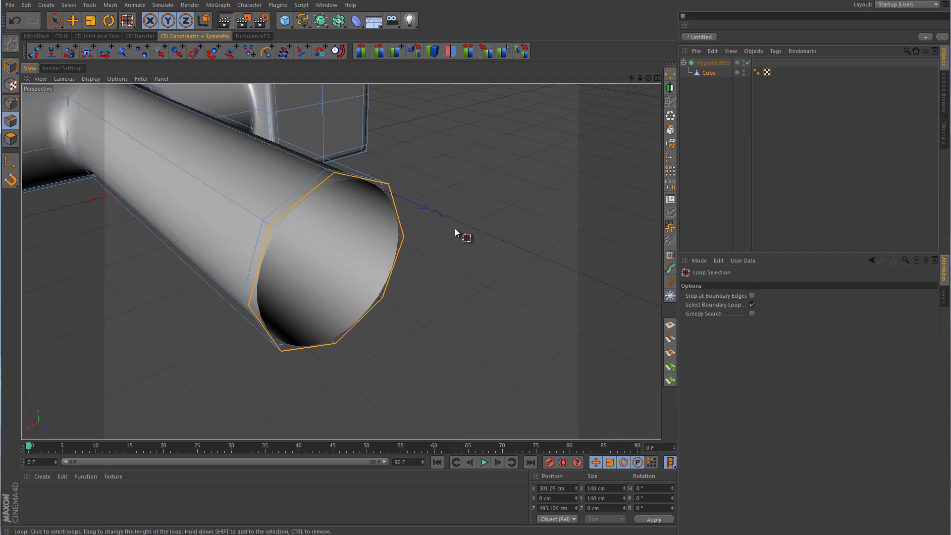
Extrude the selected end loop inward by scaling it to about 60 cm, and move it back inside the branch to about Z 377 cm.
{"action": "right_click", "coordinate": [460, 229]}
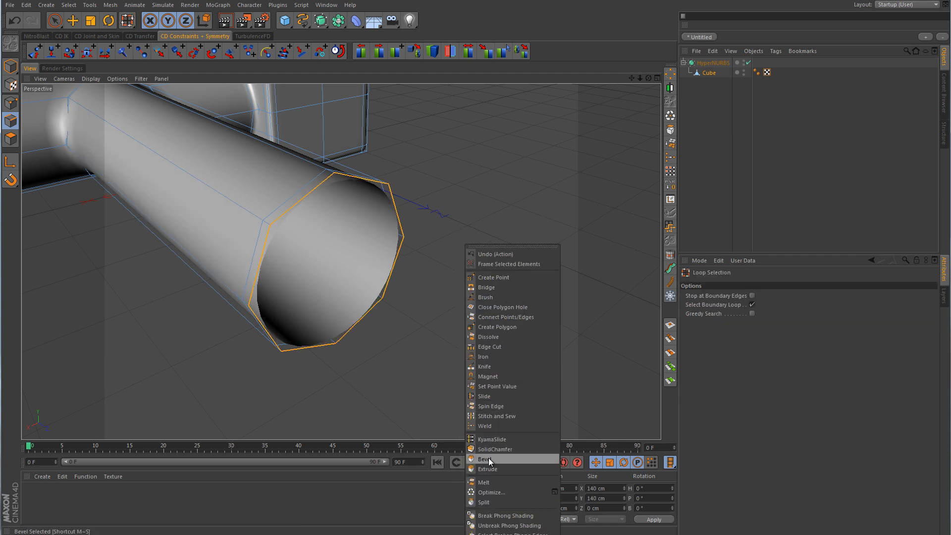
{"action": "left_click", "coordinate": [480, 446]}
{"action": "left_click", "coordinate": [704, 401]}
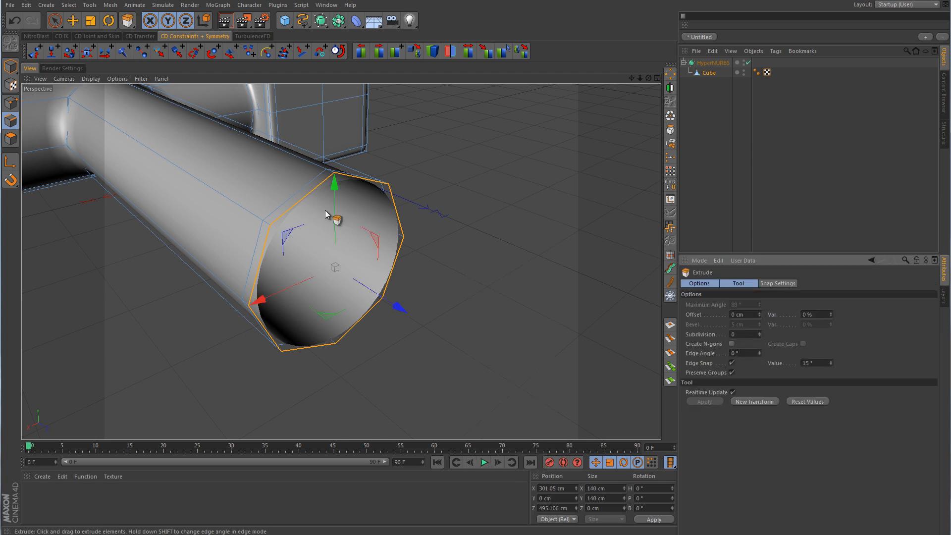
{"action": "left_click", "coordinate": [90, 21]}
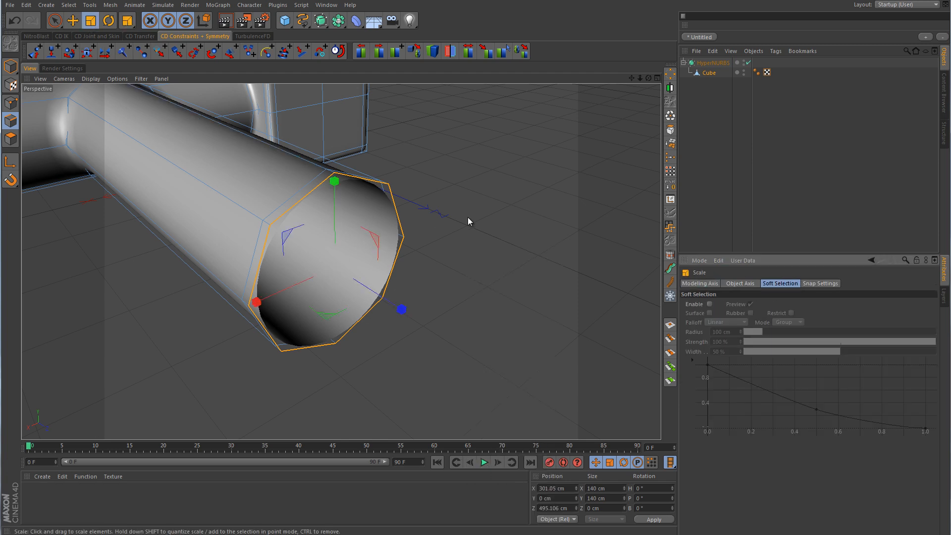
{"action": "left_click_drag", "start_coordinate": [521, 192], "coordinate": [291, 242]}
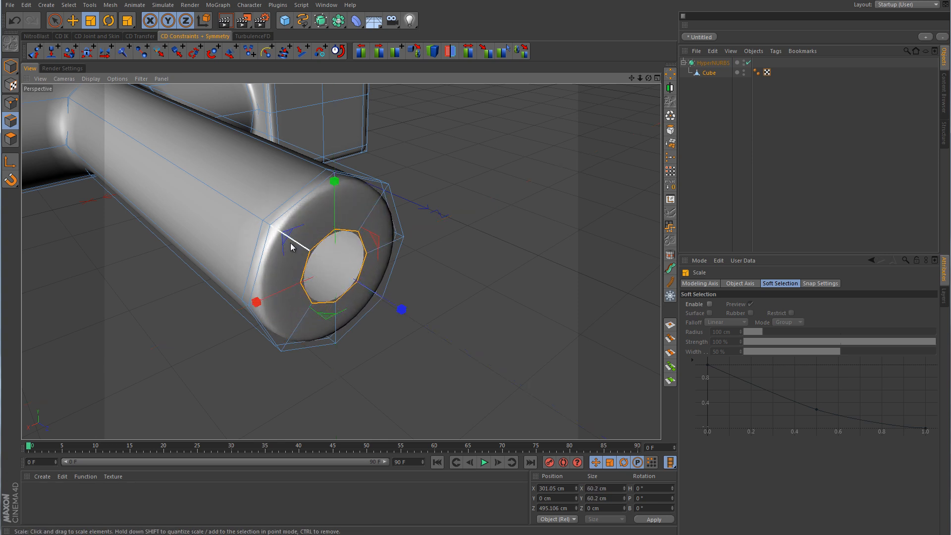
{"action": "key", "text": "e"}
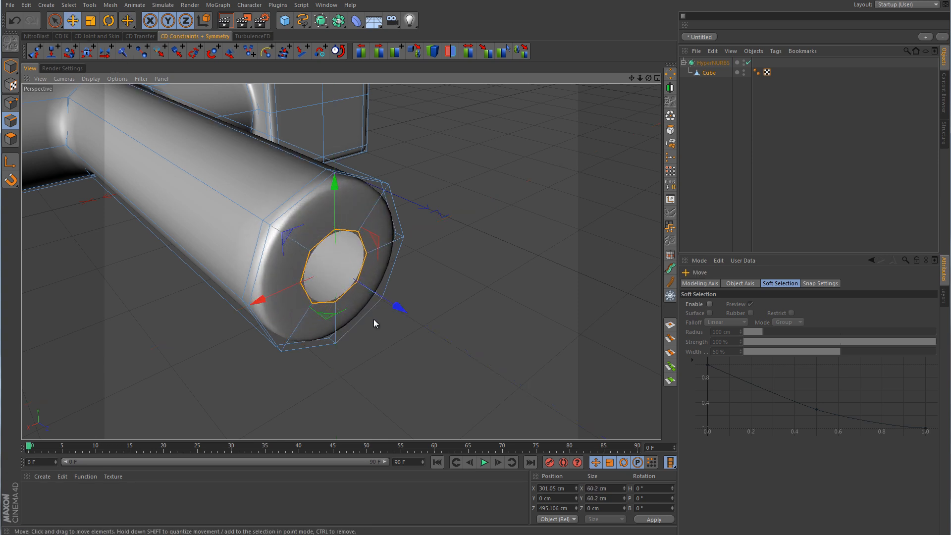
{"action": "left_click_drag", "start_coordinate": [398, 309], "coordinate": [275, 291]}
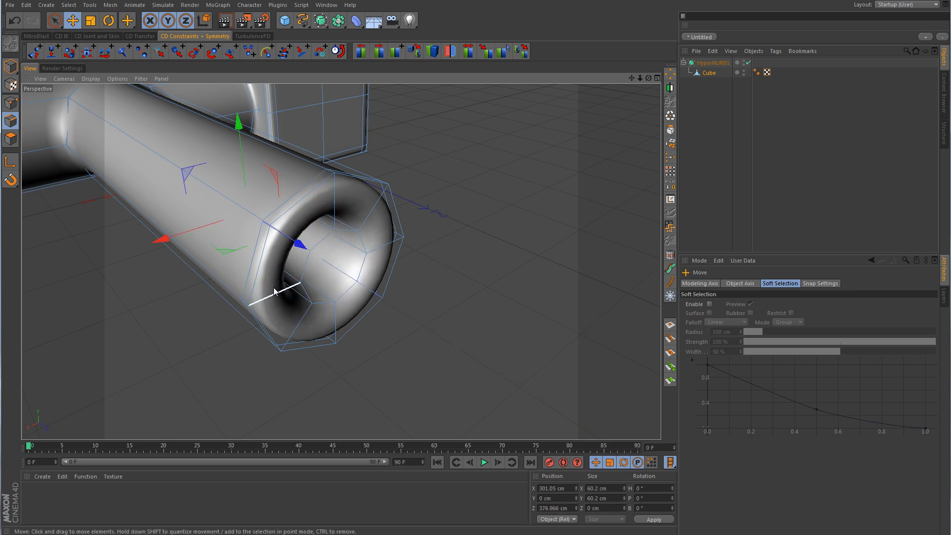
Knife edge loops just inside the branch's hole and beside the end face's inner and outer edges, and deselect the cube to view the whole model.
{"action": "right_click", "coordinate": [469, 231]}
{"action": "left_click", "coordinate": [491, 353]}
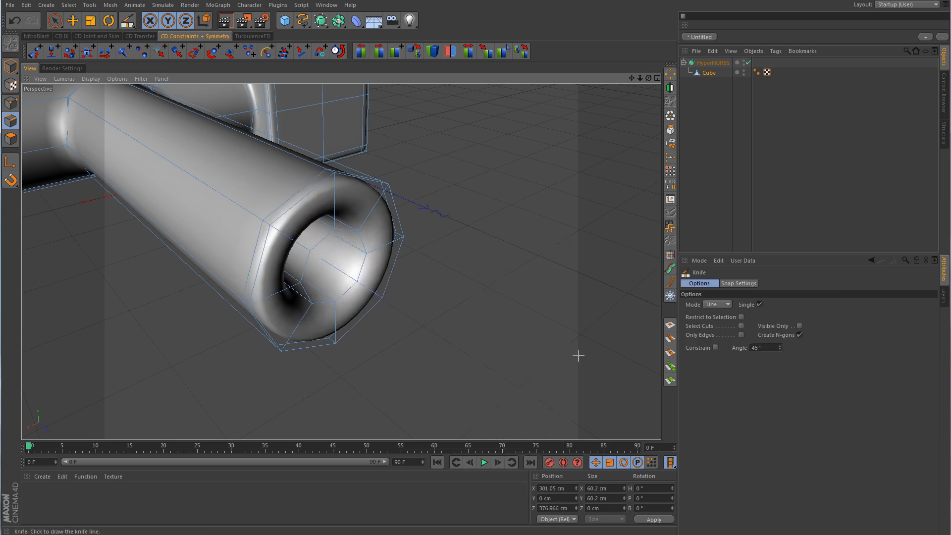
{"action": "left_click", "coordinate": [729, 304]}
{"action": "left_click", "coordinate": [729, 336]}
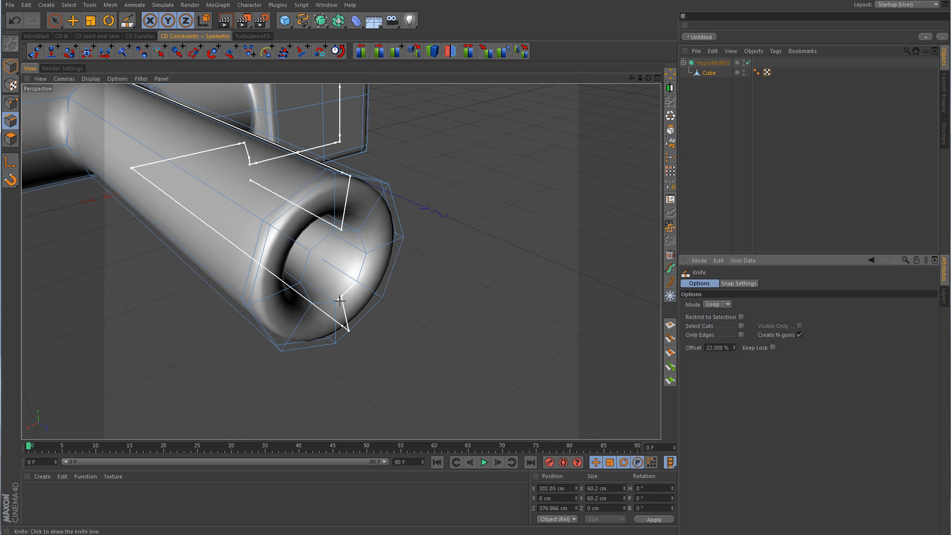
{"action": "left_click", "coordinate": [351, 279]}
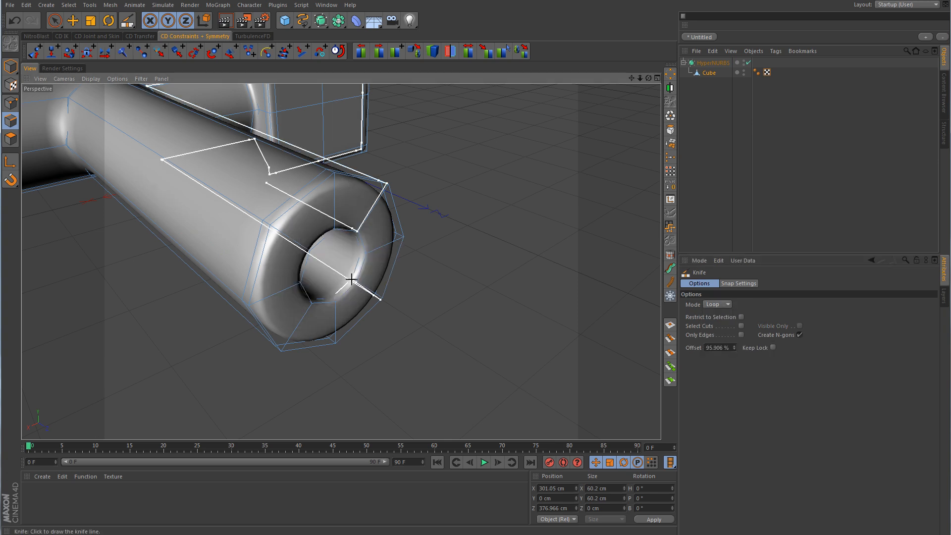
{"action": "left_click", "coordinate": [305, 246]}
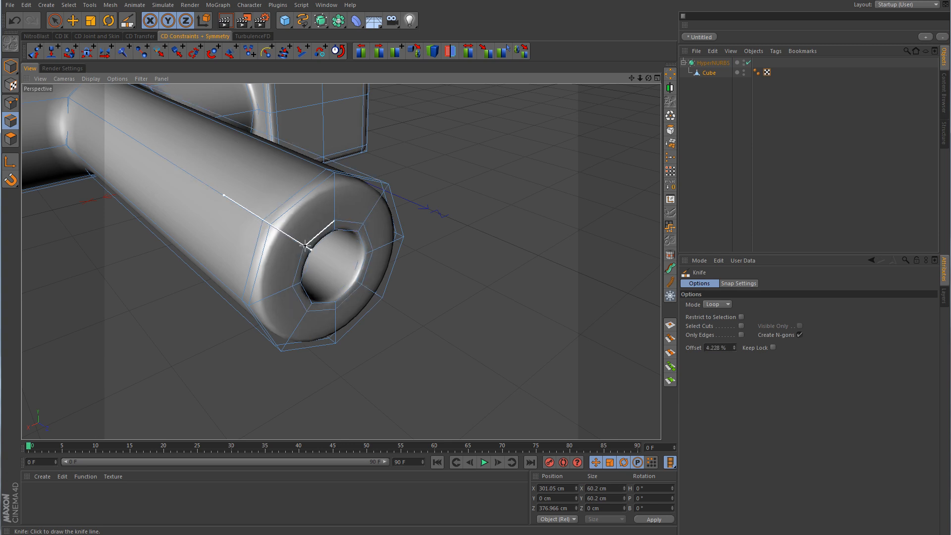
{"action": "left_click", "coordinate": [276, 227]}
{"action": "key", "text": "e"}
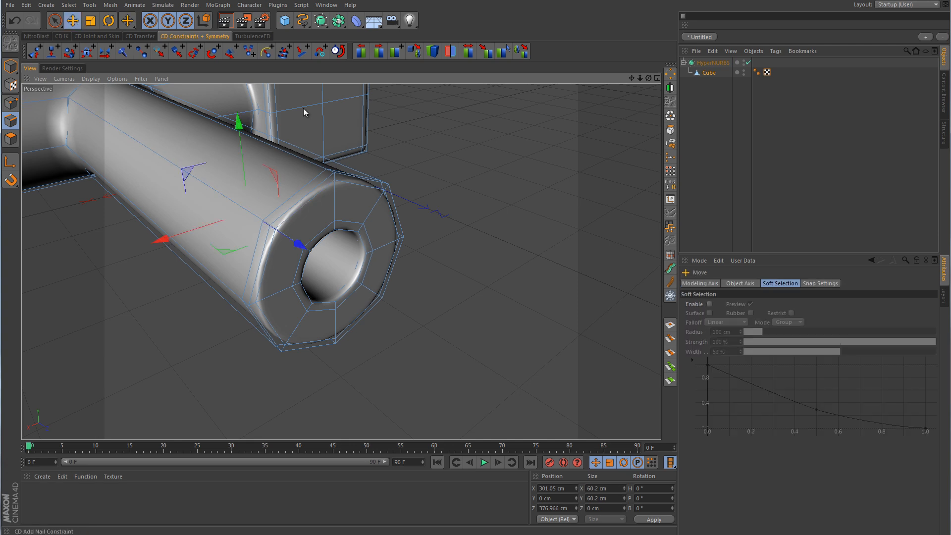
{"action": "left_click", "coordinate": [843, 141]}
{"action": "key", "text": "h"}
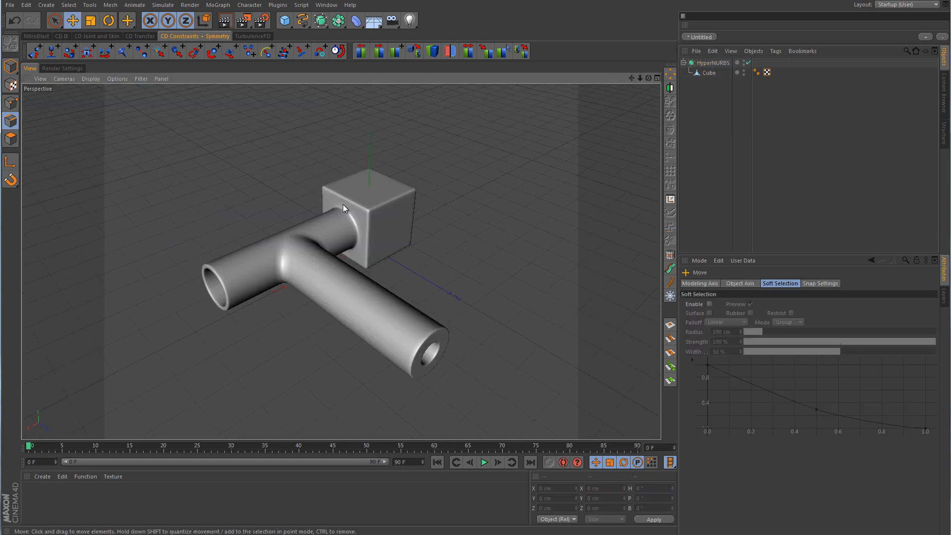